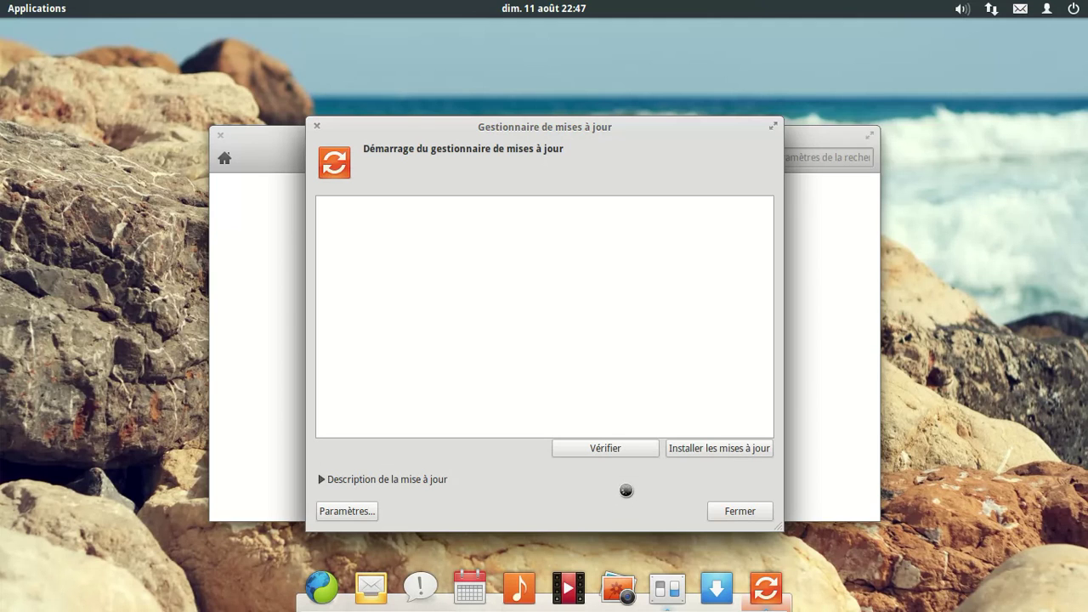
- Close the Update Manager and the System Settings About window to reveal the bare desktop
left_click(725, 515)
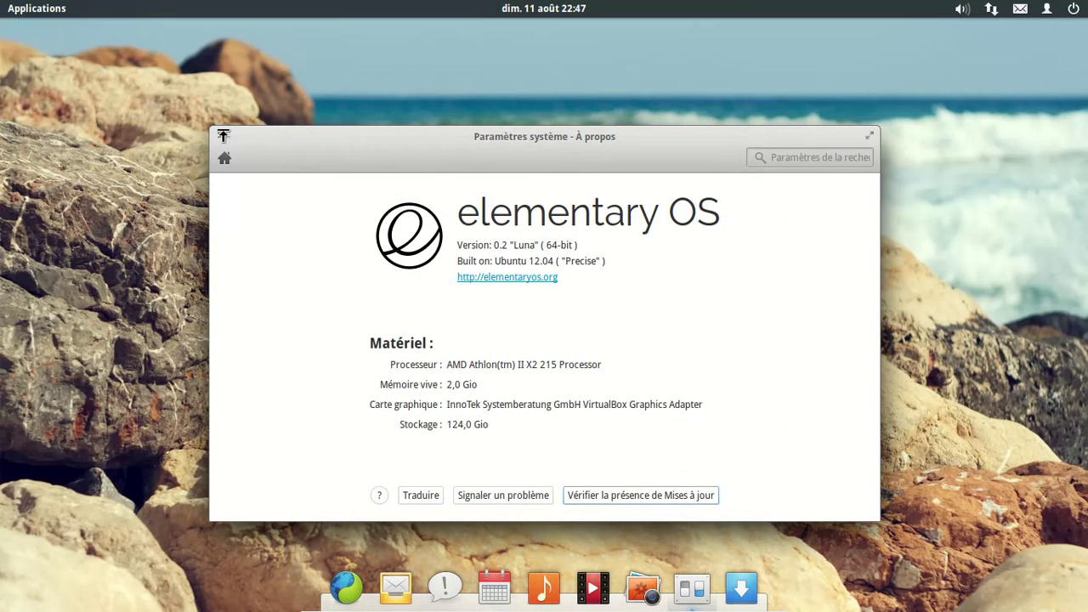
left_click(221, 136)
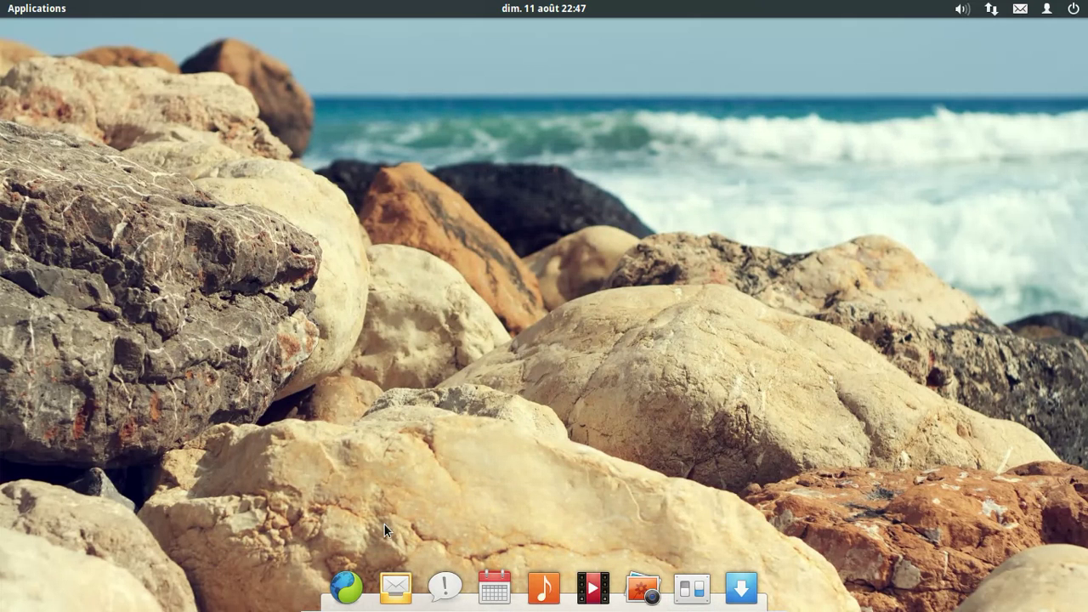
left_click(394, 589)
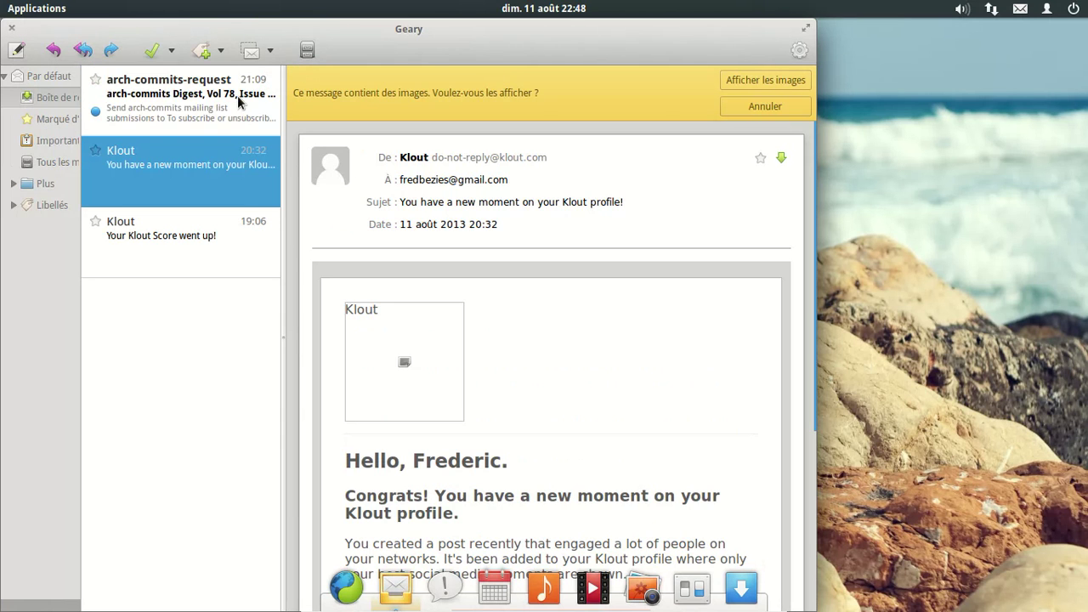
left_click(237, 96)
scroll(651, 217, "down", 10)
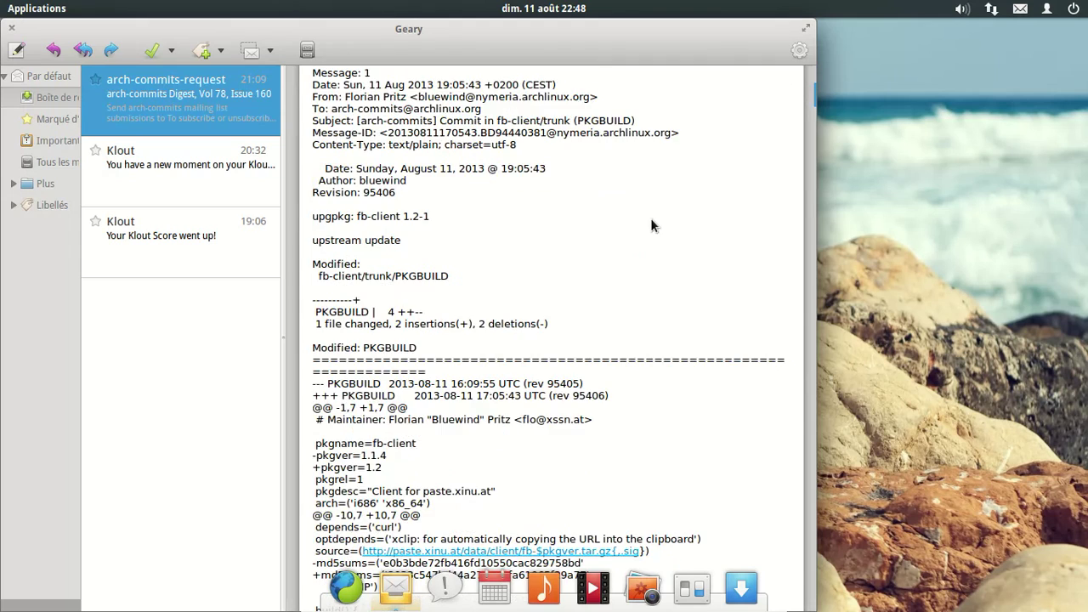
scroll(651, 226, "down", 20)
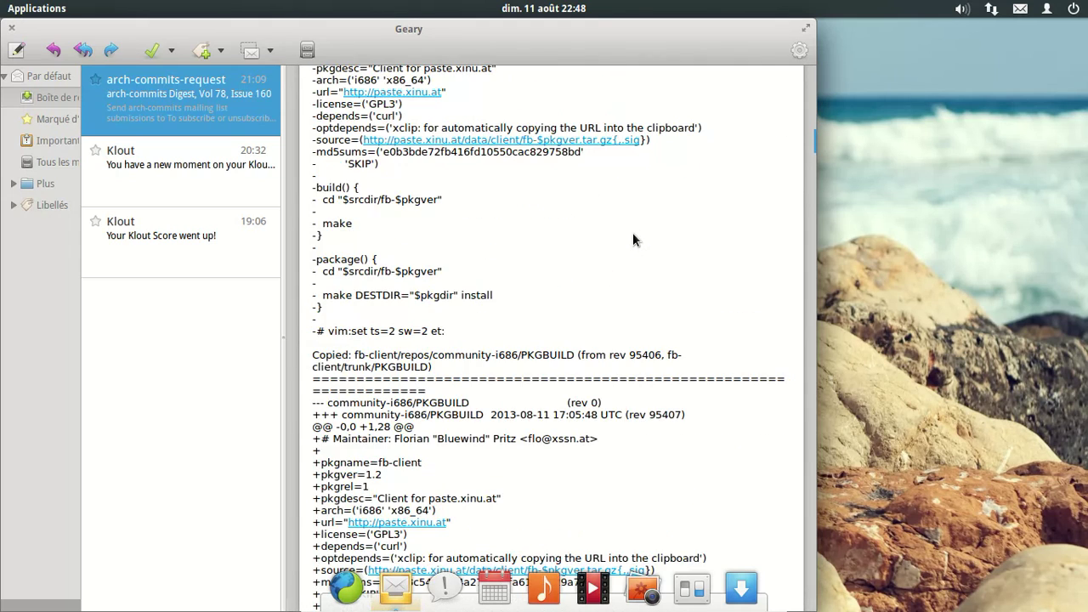
scroll(633, 240, "down", 6)
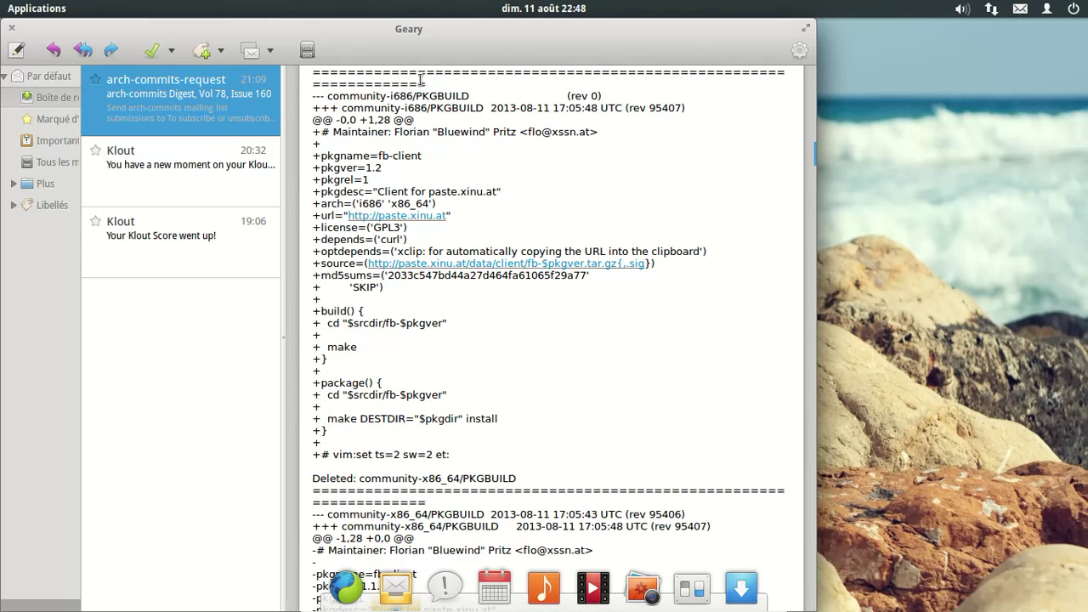
left_click(17, 51)
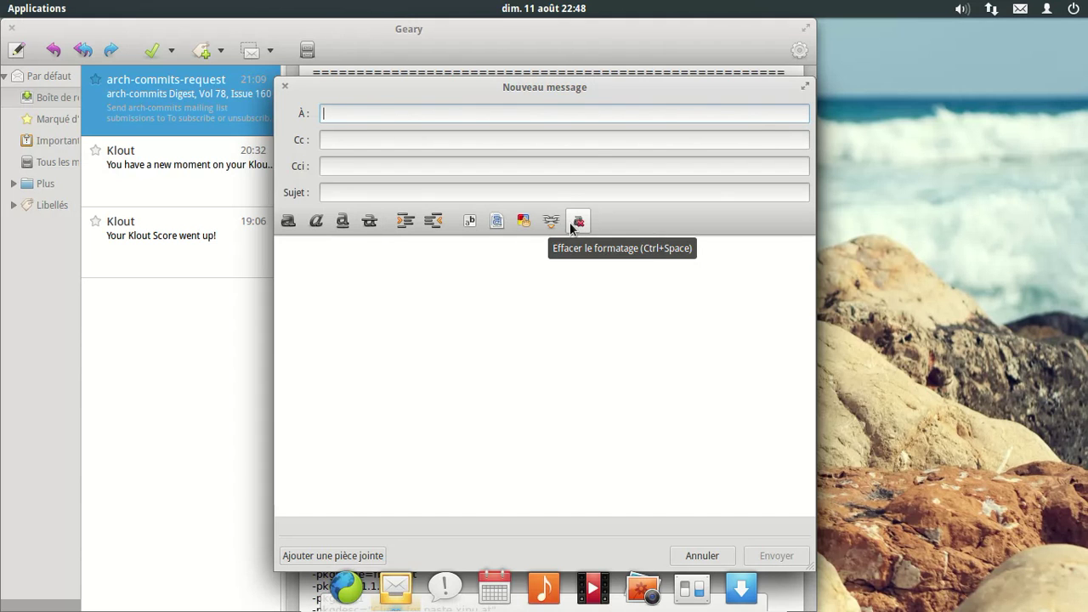
left_click(285, 86)
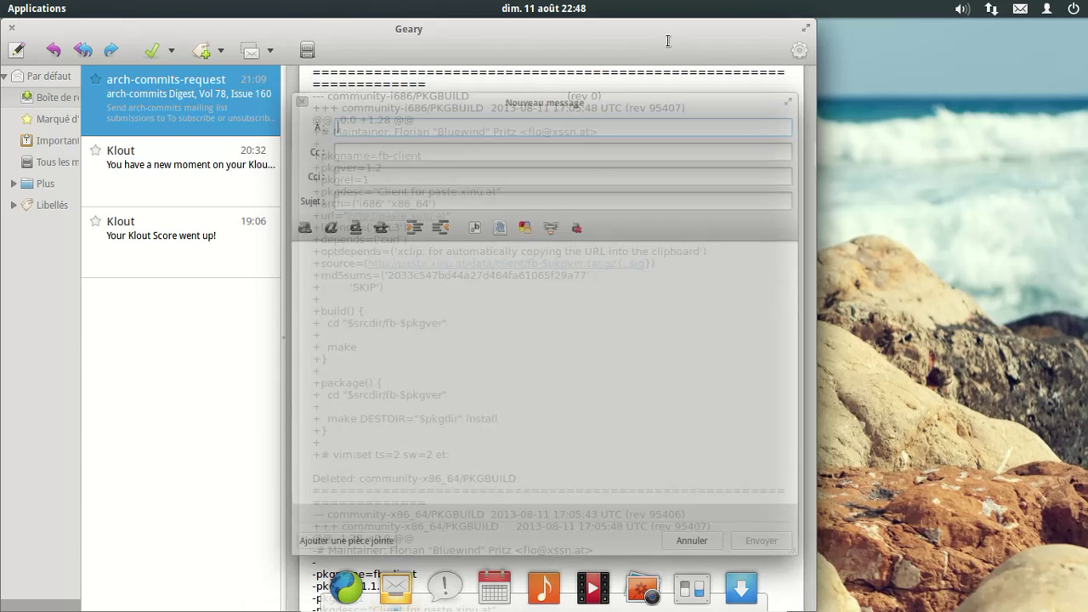
left_click(12, 28)
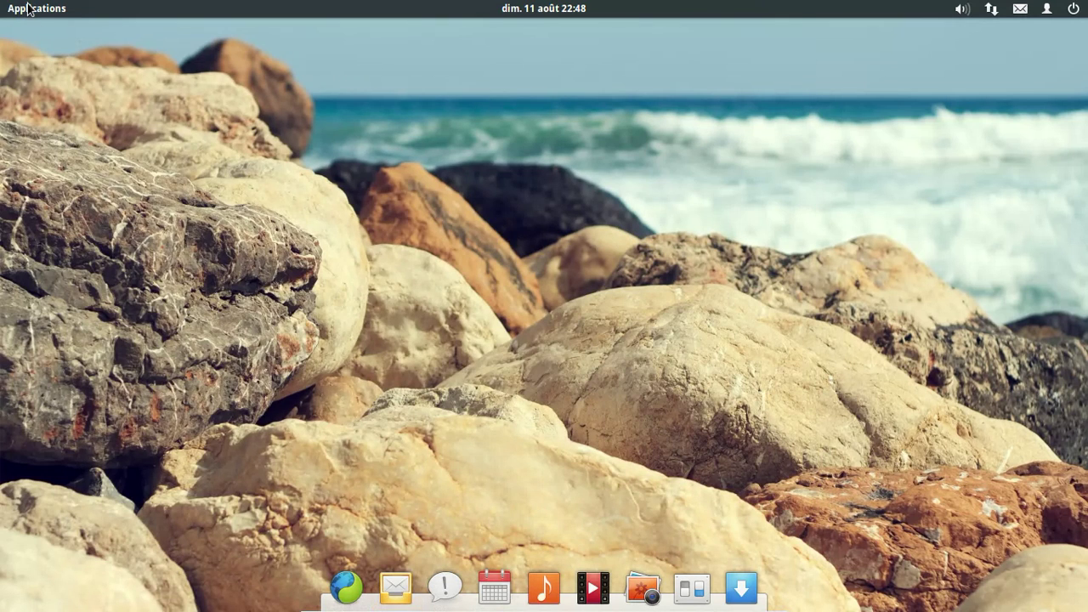
left_click(33, 9)
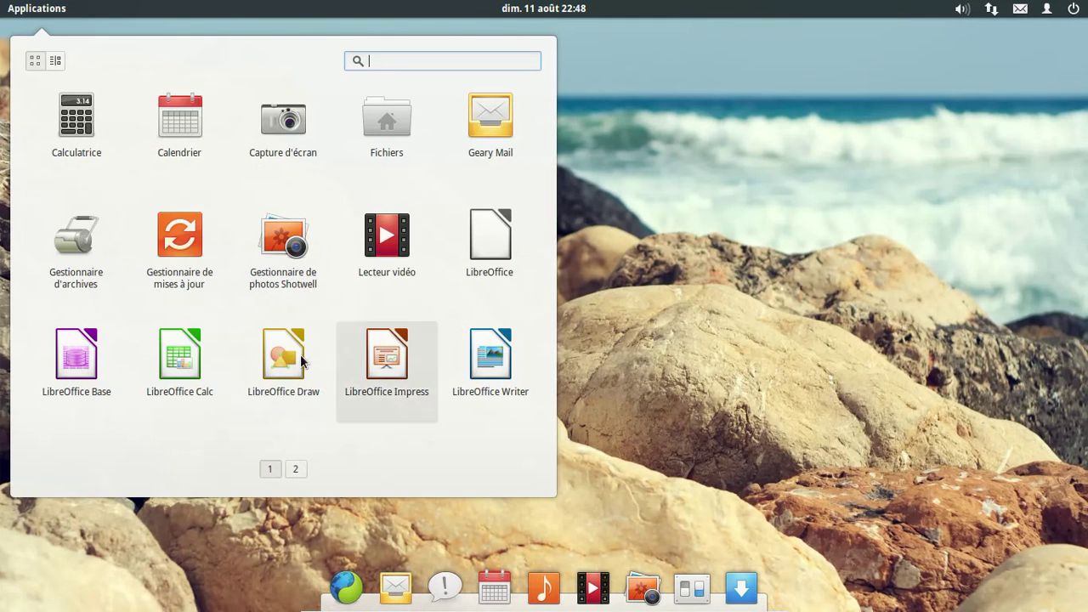
left_click(493, 258)
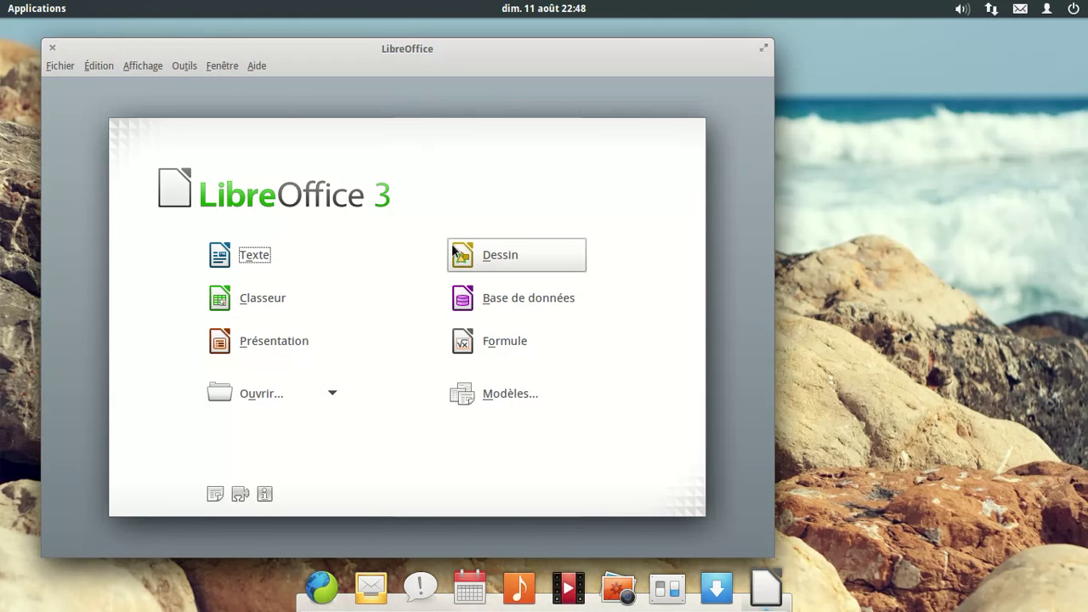
left_click(257, 70)
left_click(286, 173)
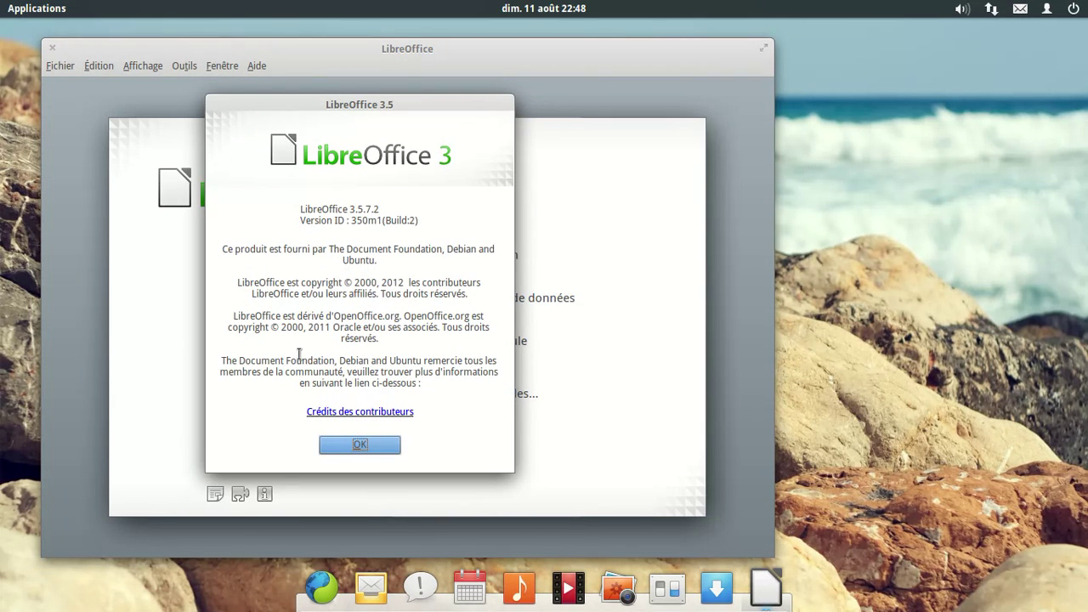
left_click(336, 442)
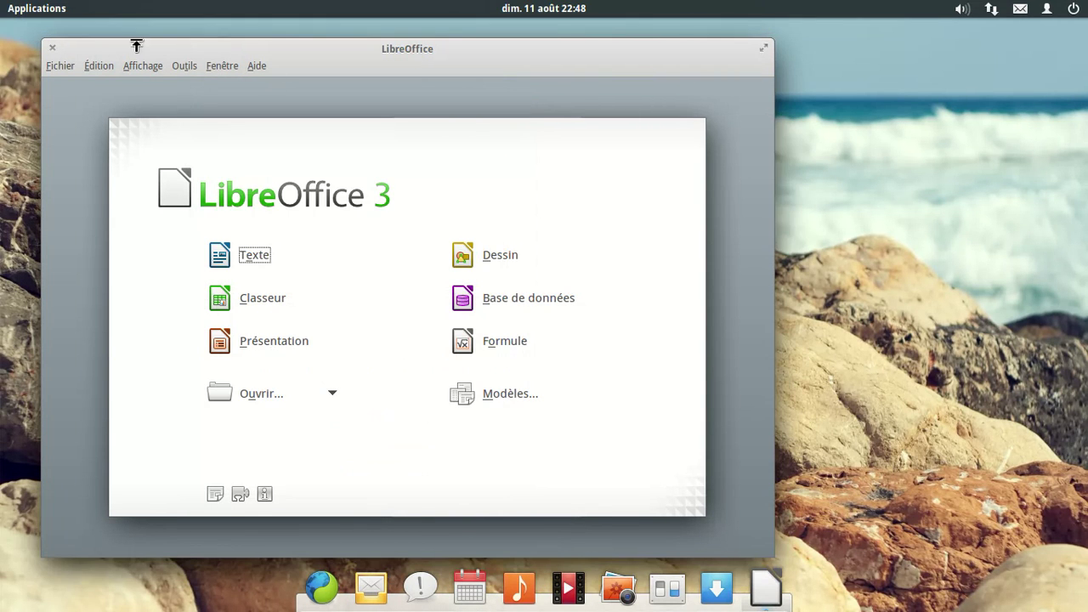
left_click(52, 48)
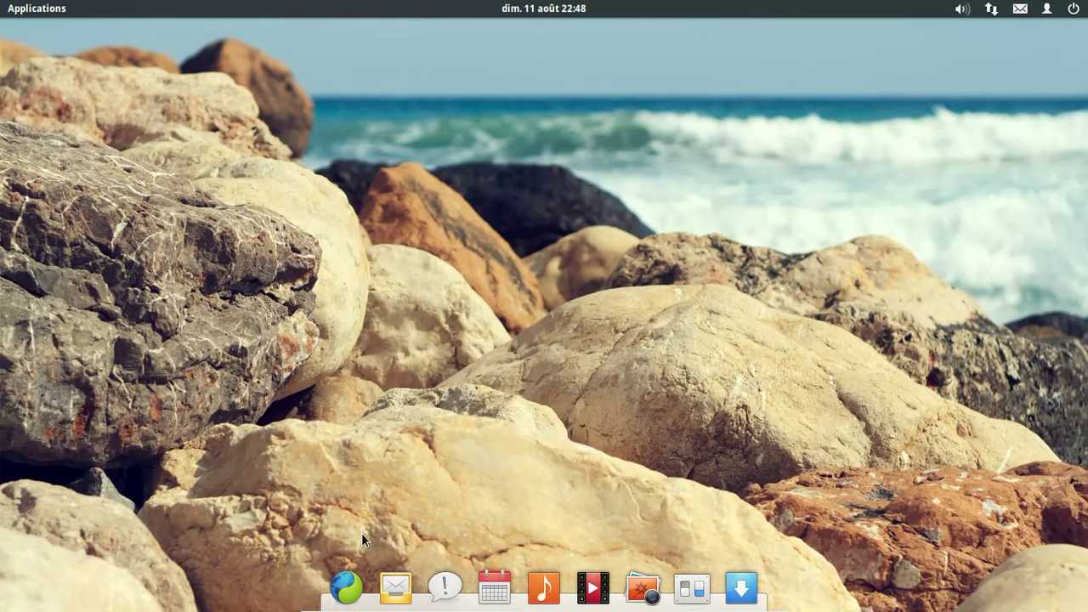
left_click(486, 581)
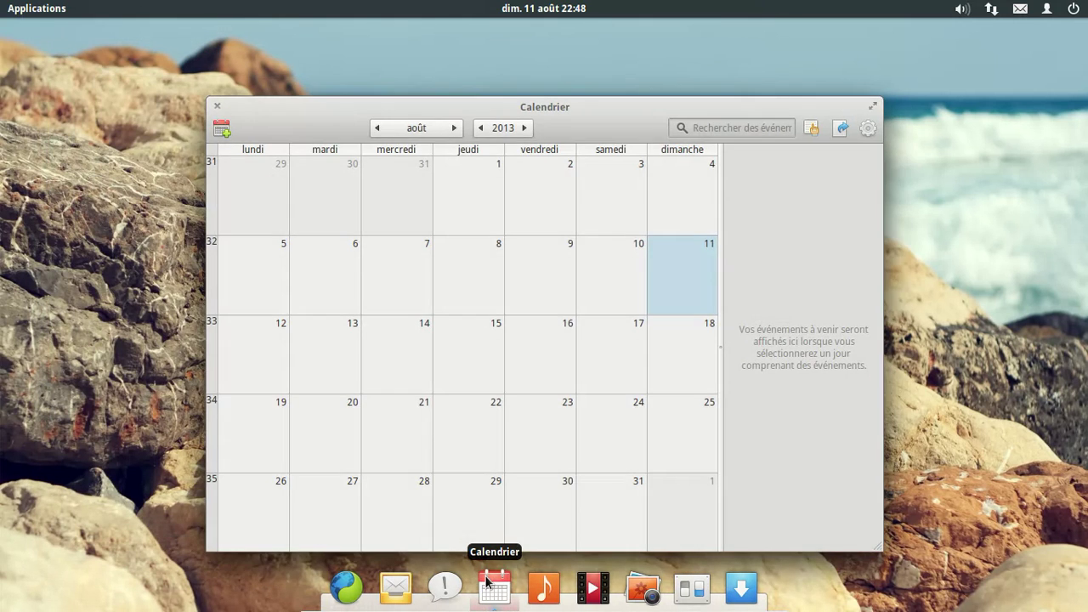
left_click(868, 129)
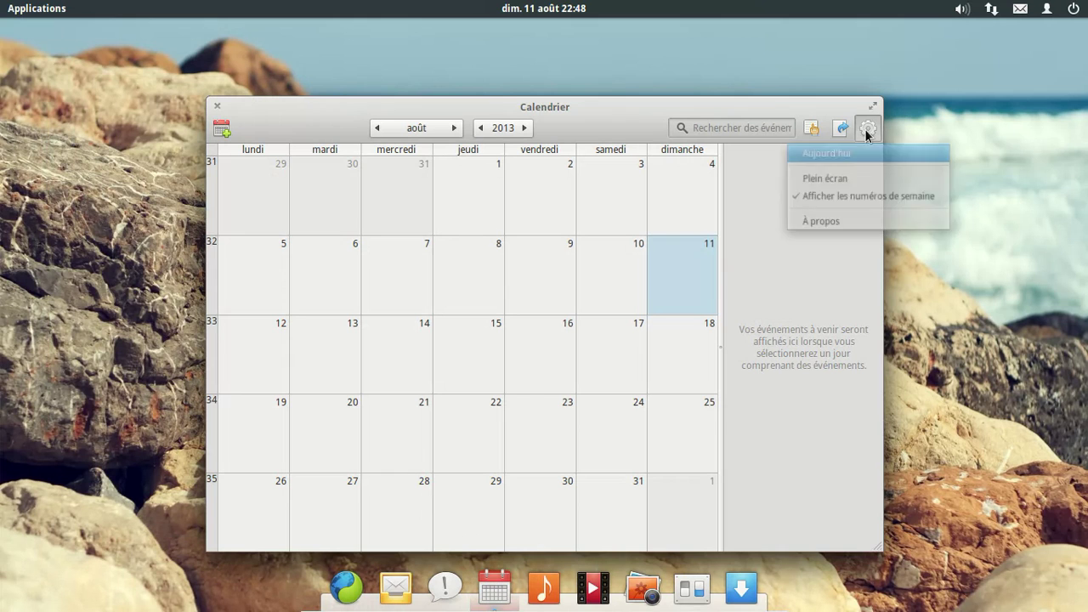
left_click(834, 227)
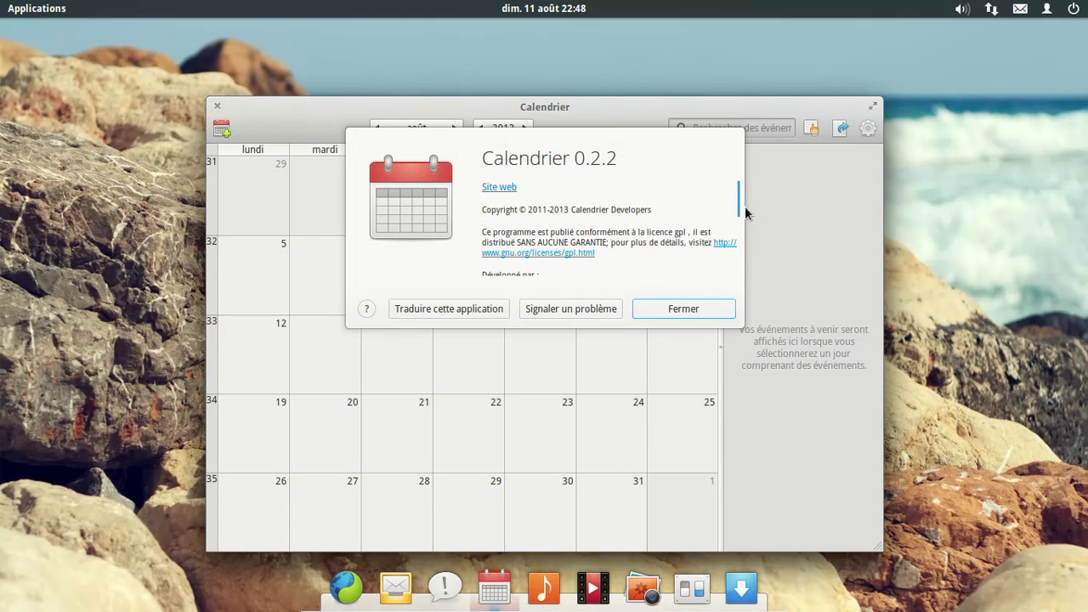
left_click_drag(741, 204, 731, 179)
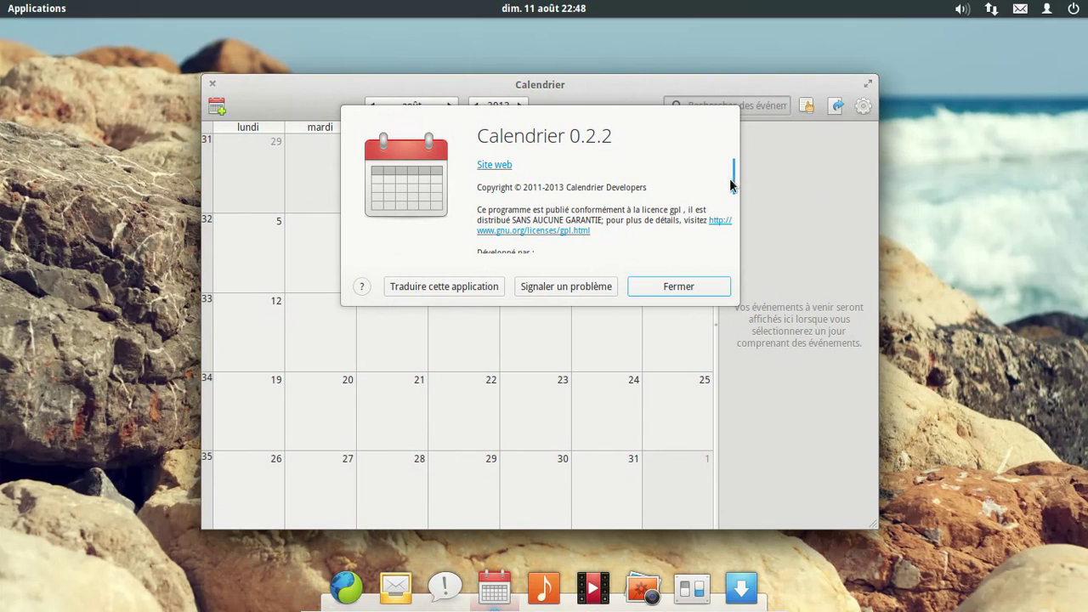
scroll(696, 190, "down", 5)
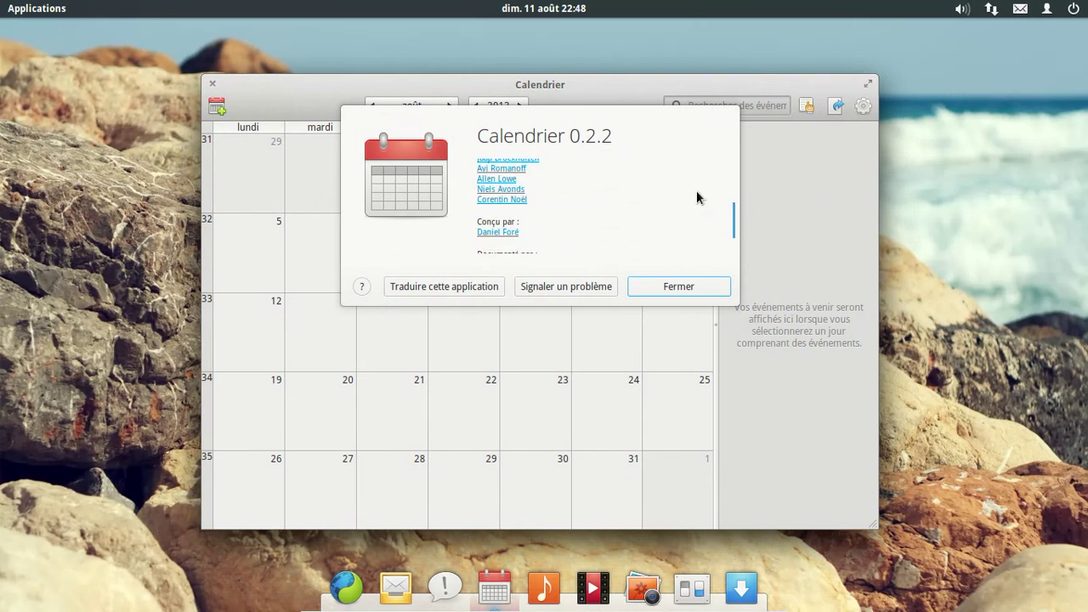
left_click(670, 286)
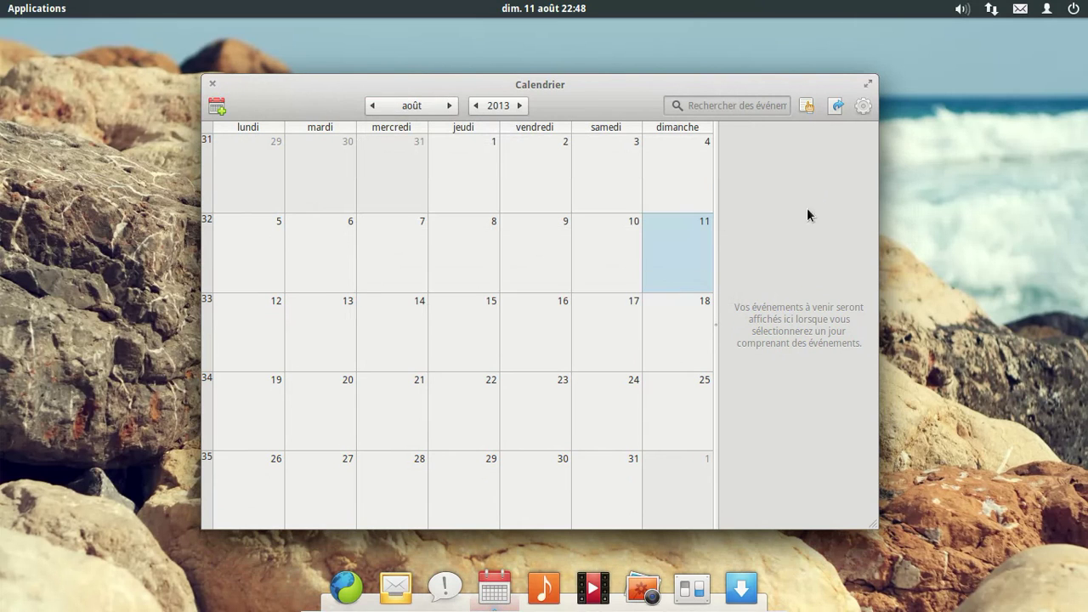
left_click(861, 109)
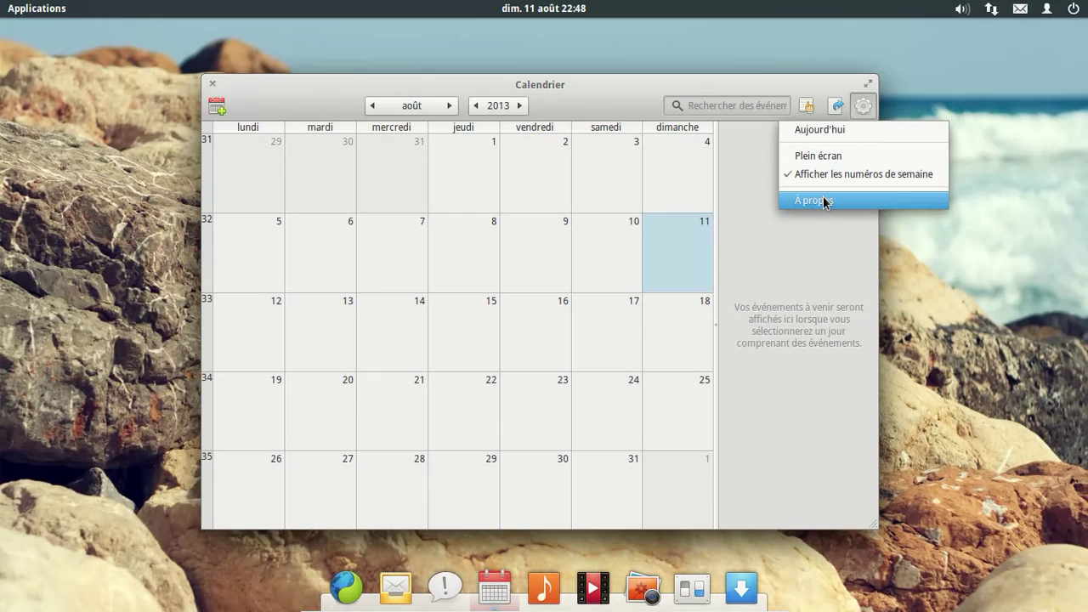
left_click(774, 227)
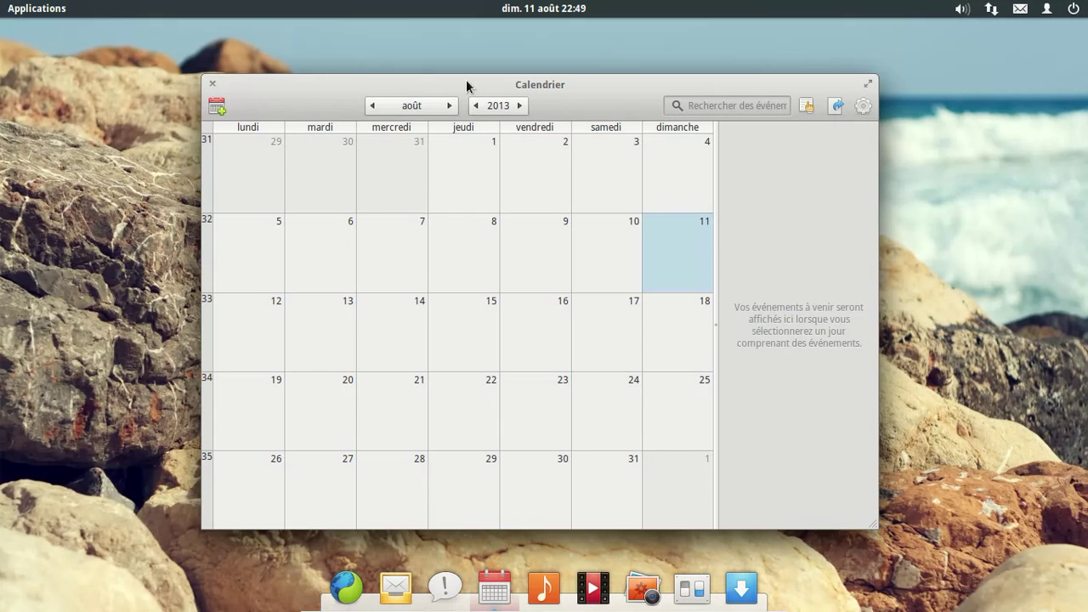
double_click(690, 249)
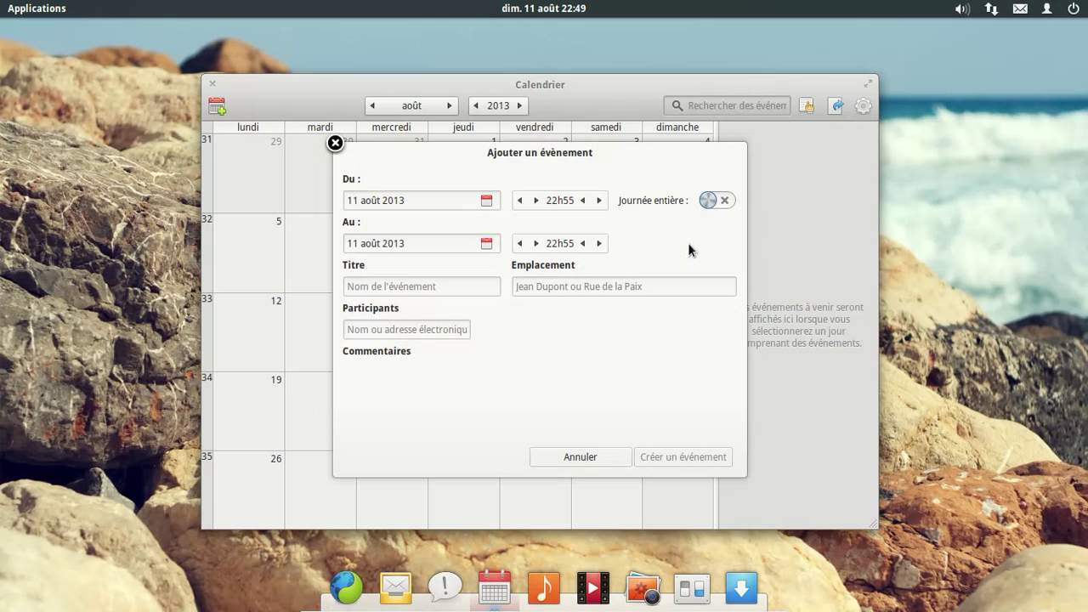
left_click(335, 142)
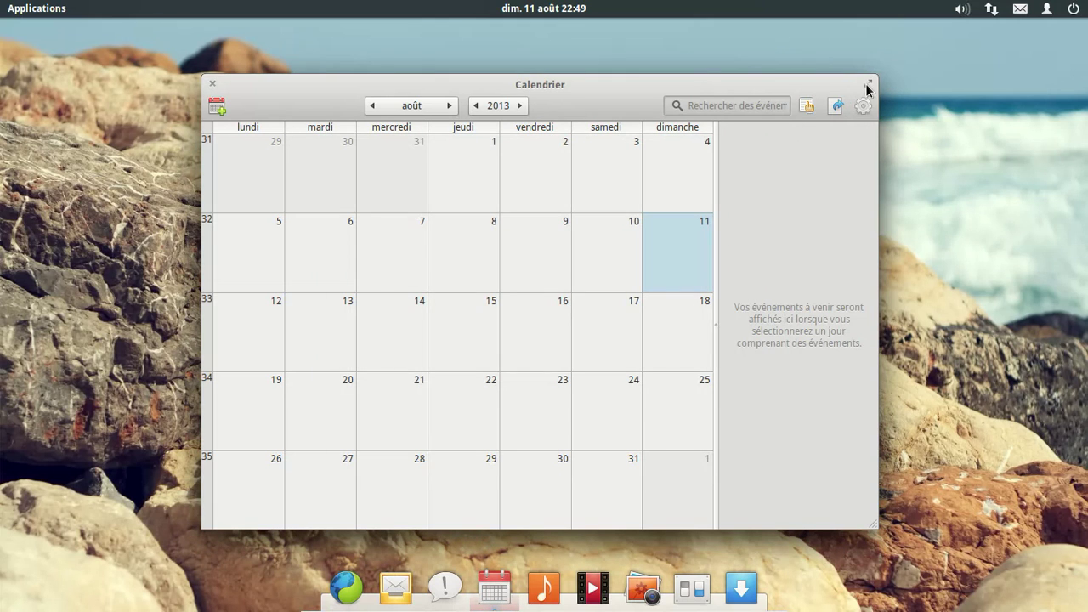
left_click(212, 83)
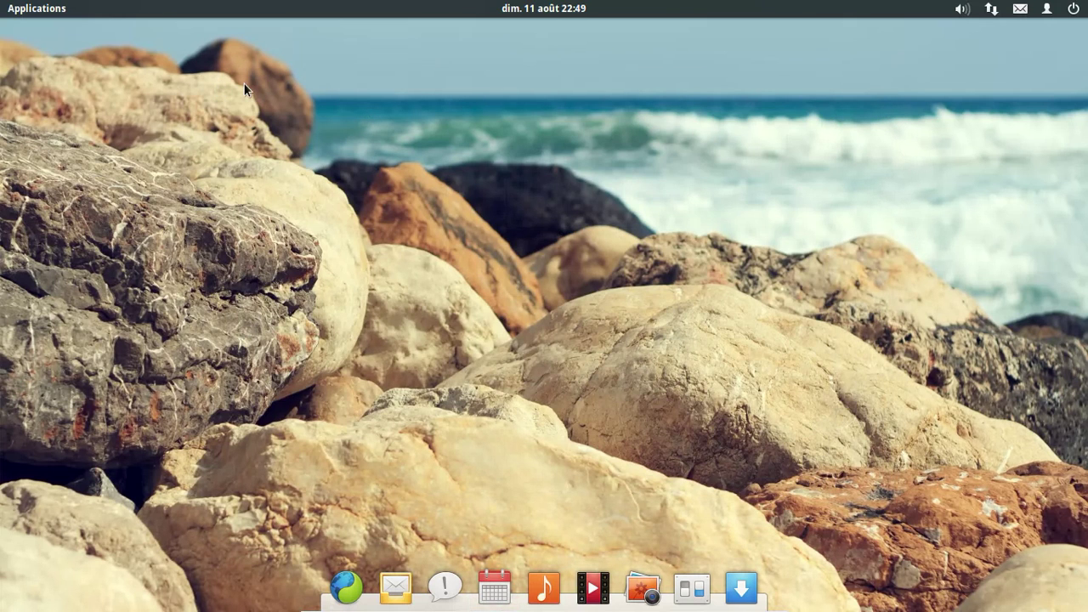
left_click(493, 585)
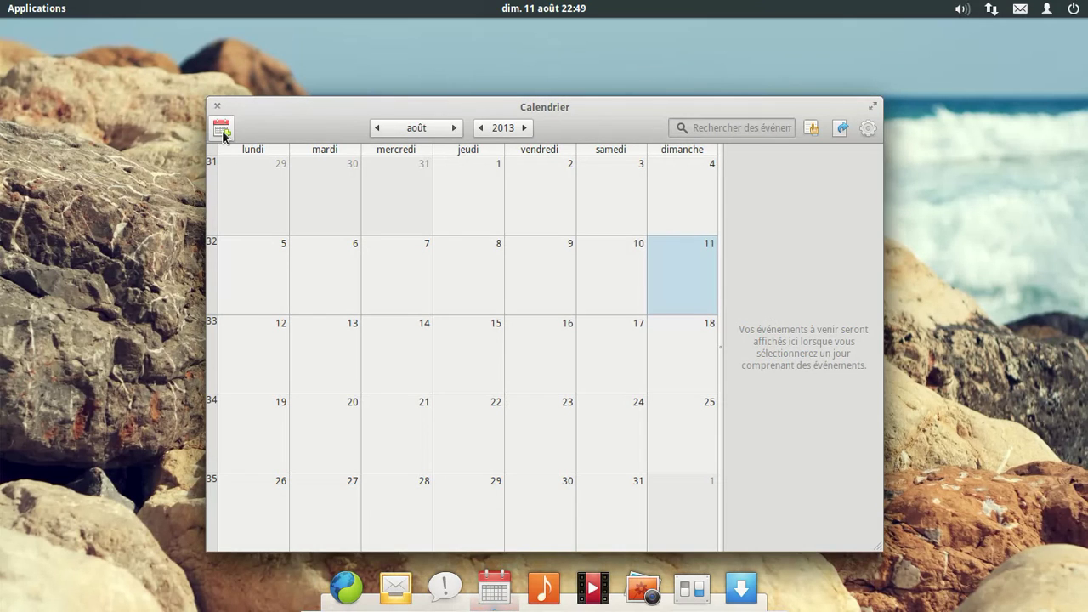
left_click(222, 130)
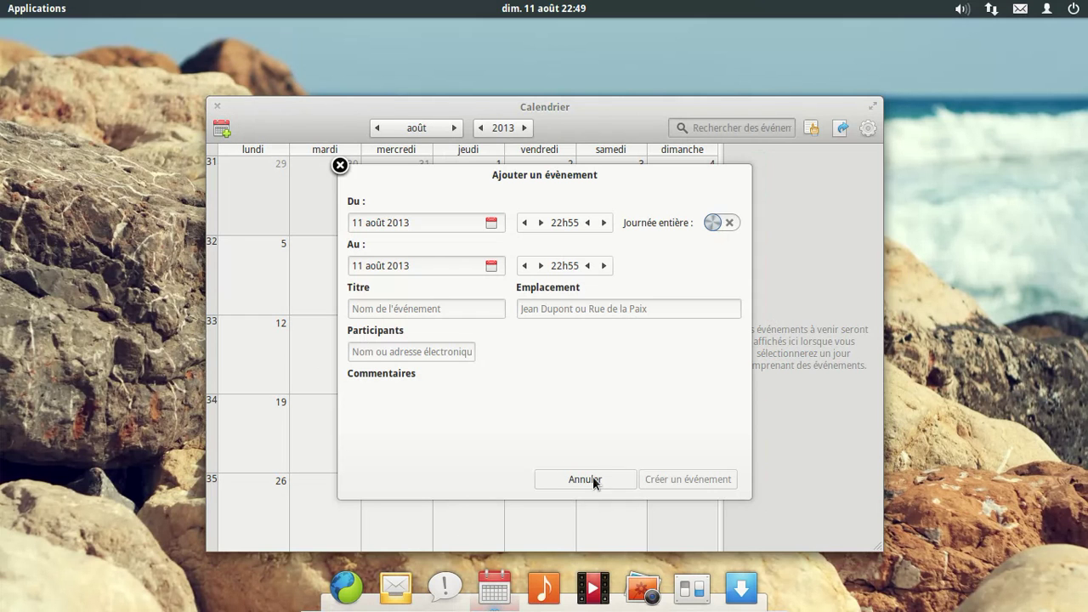
left_click(583, 480)
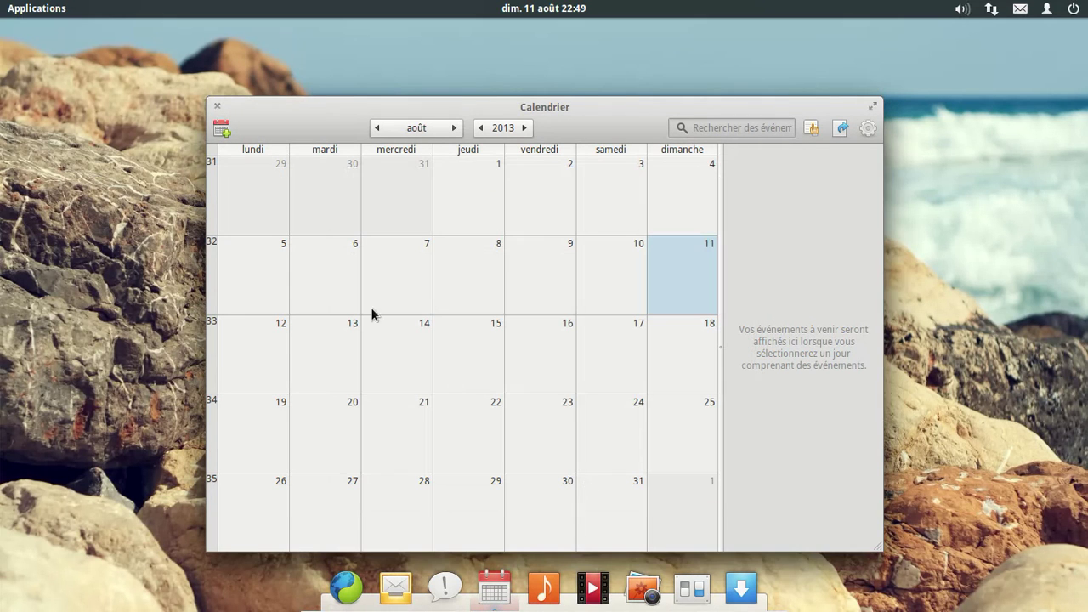
left_click(216, 106)
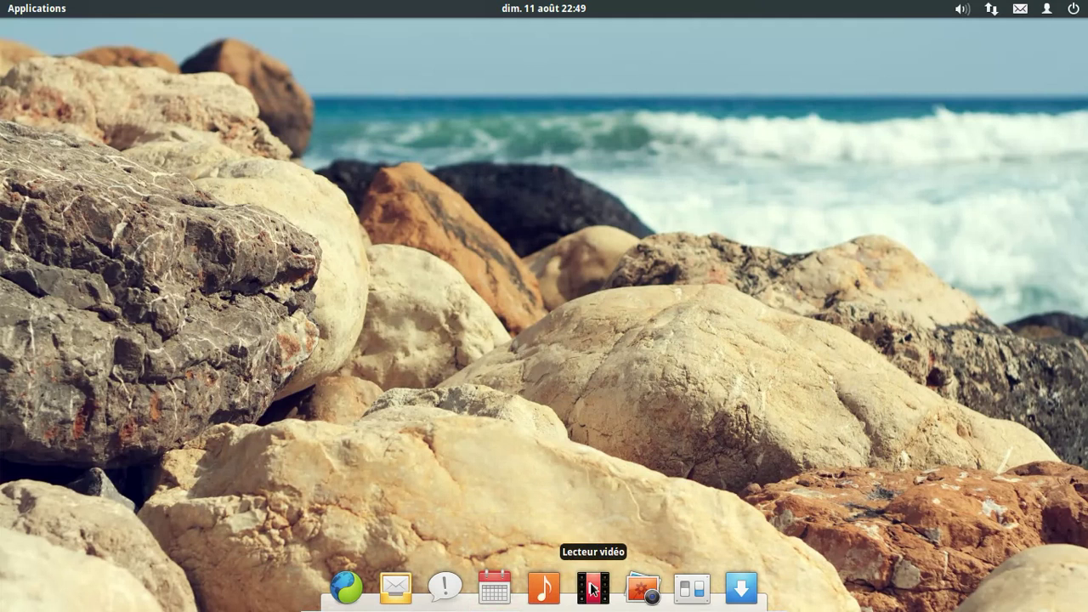
- Launch Totem, view its version 3.0.1 About information, then close the video player
left_click(593, 587)
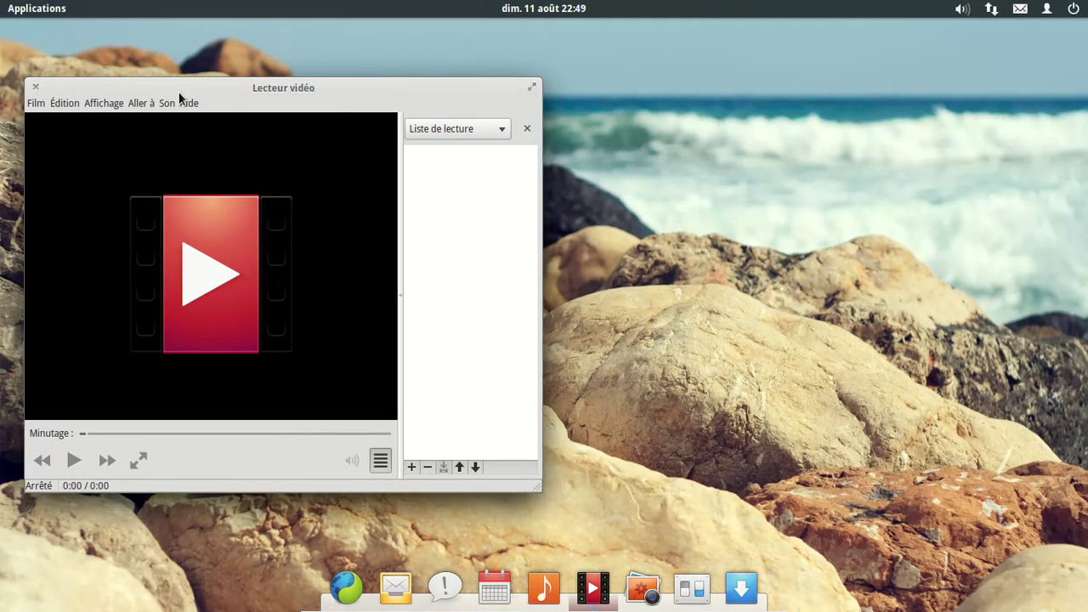
left_click(188, 103)
left_click(229, 190)
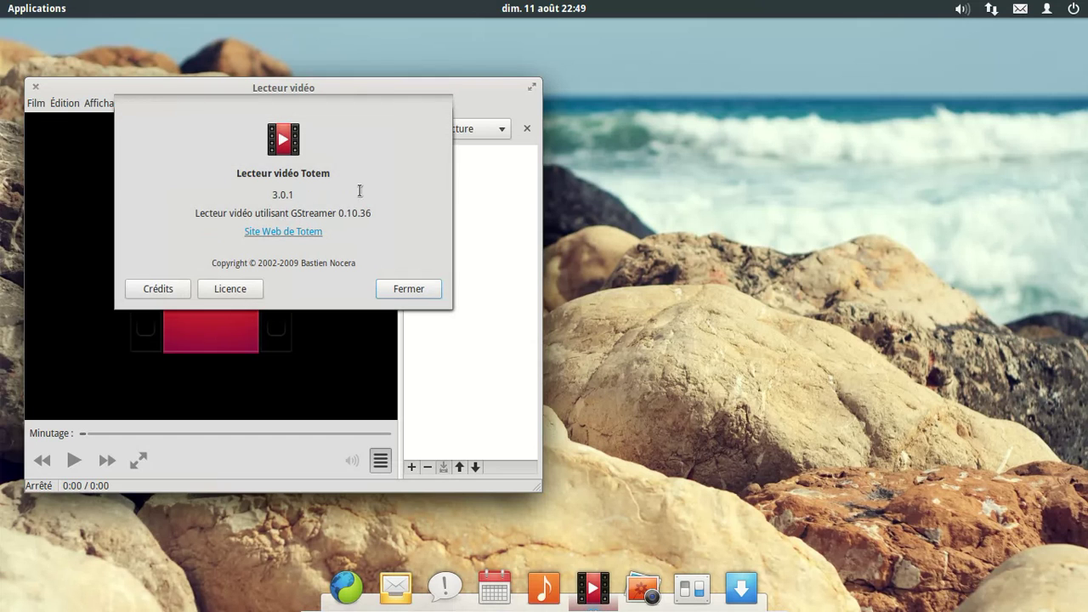
left_click(399, 289)
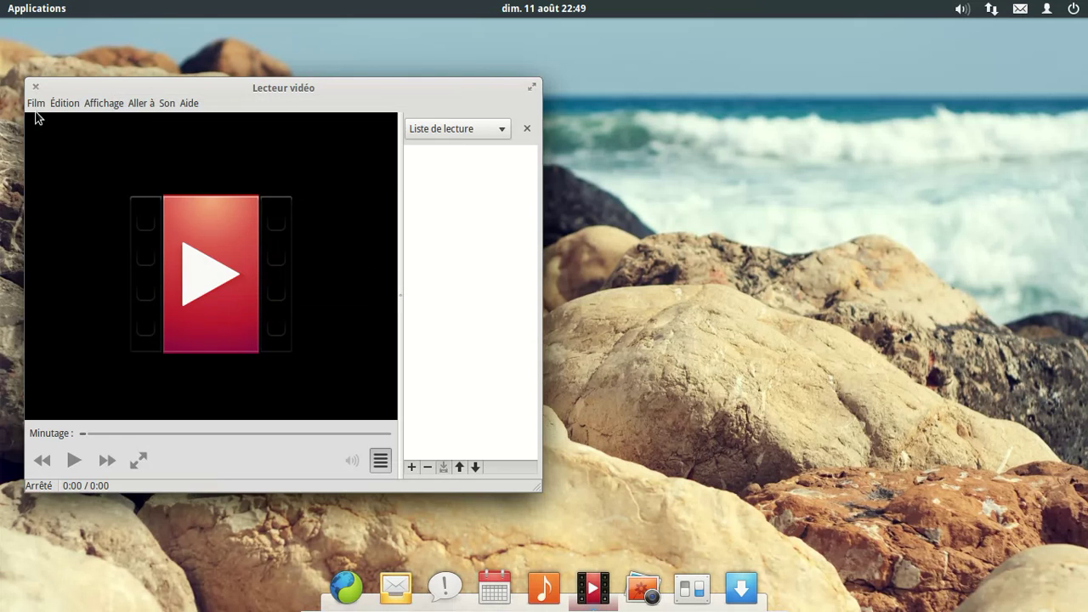
left_click(34, 86)
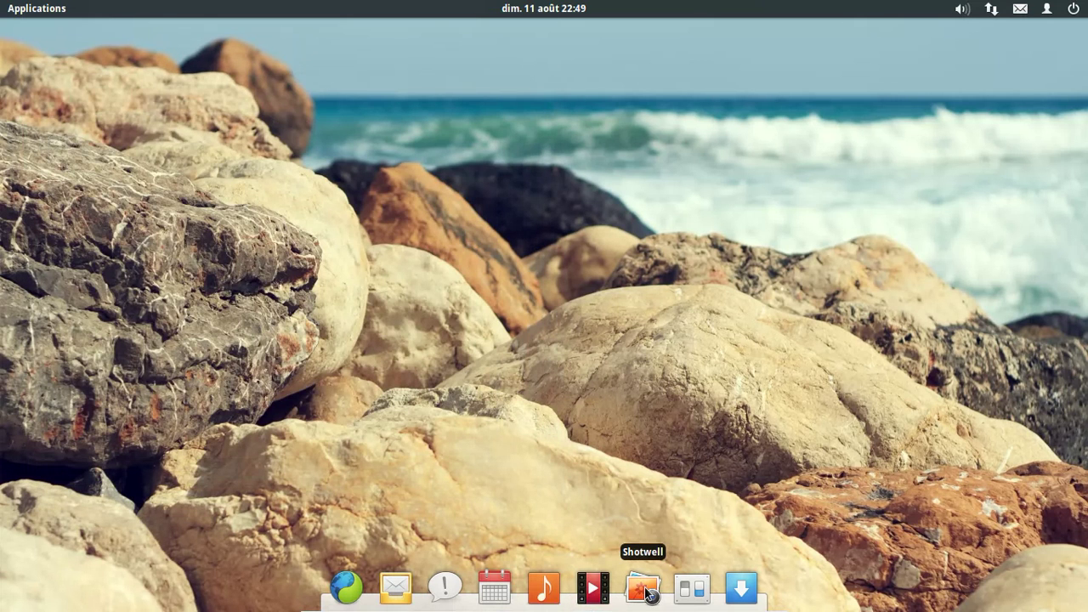
- Launch Midori on the elementary OS home page and view its version 0.5.4 About information
left_click(341, 598)
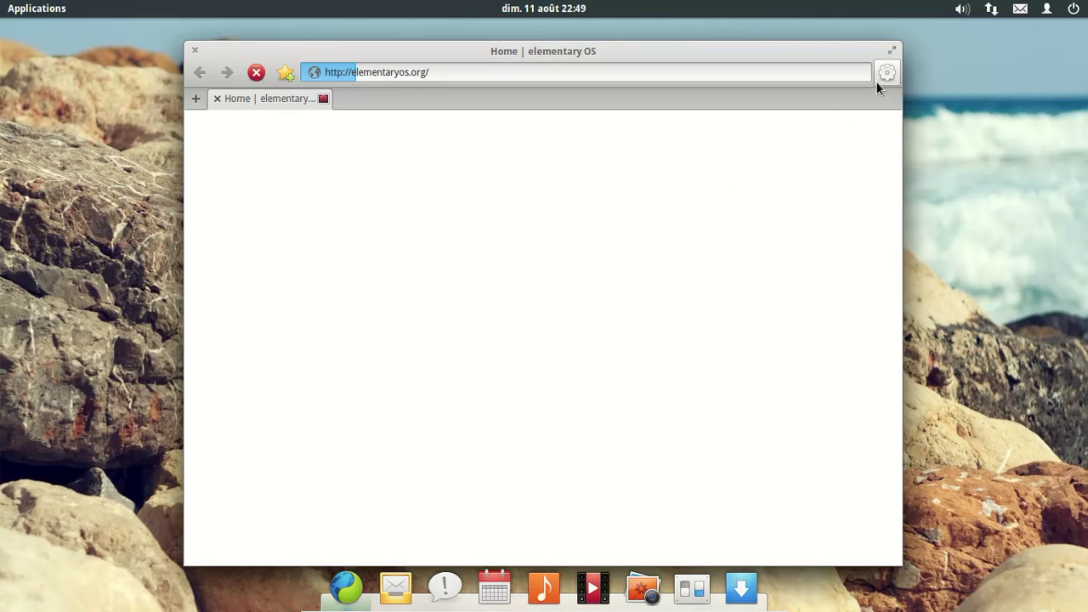
left_click(882, 75)
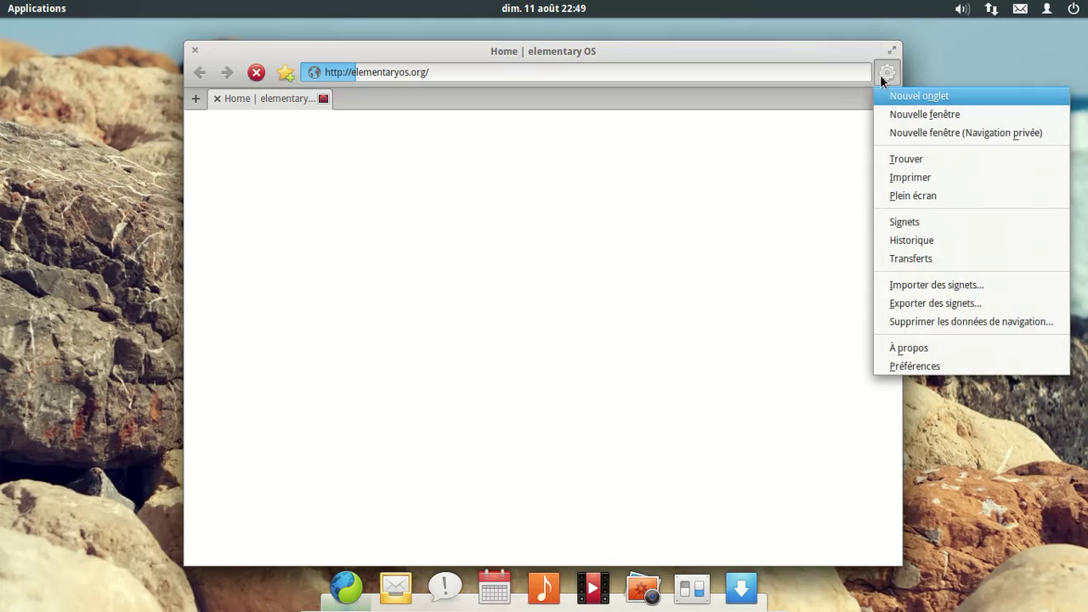
left_click(938, 348)
left_click(779, 339)
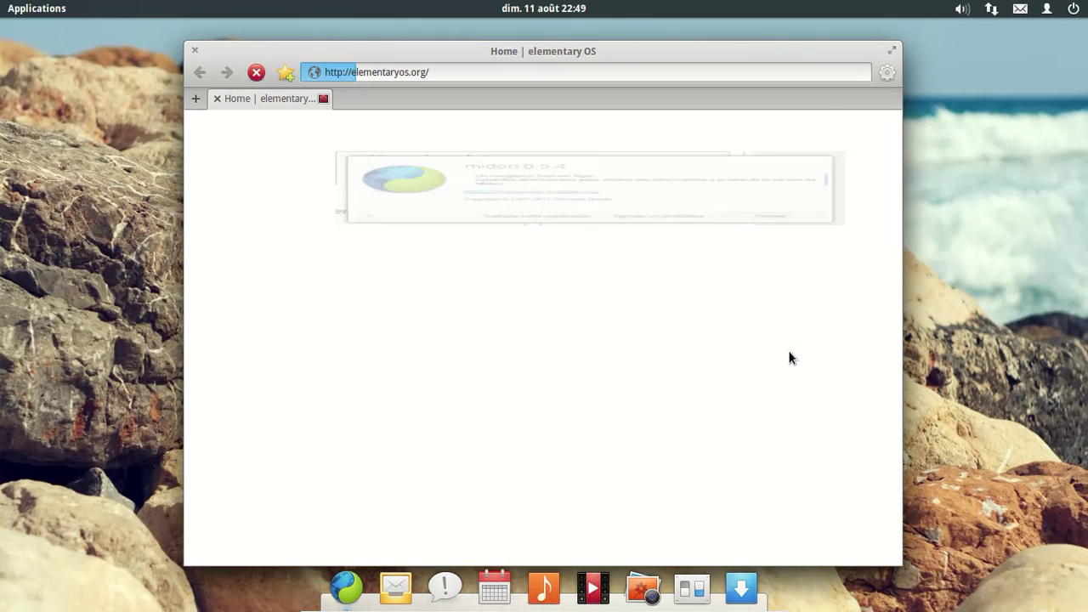
- Run html5test.com in a new tab, confirm Midori 0.5 detection (344 + 16 bonus), then close it
left_click(195, 99)
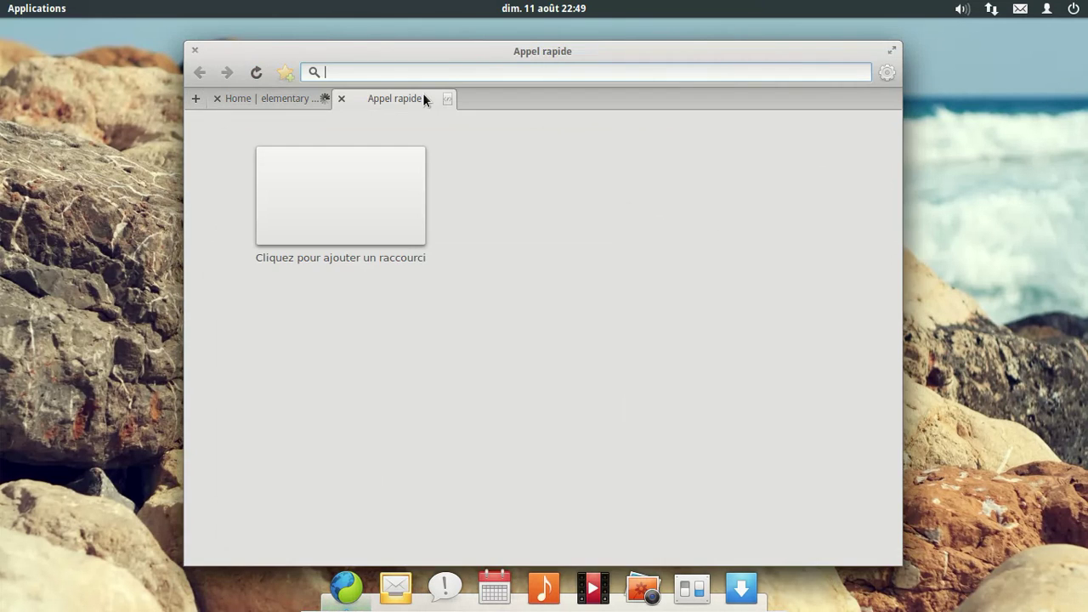
type("html")
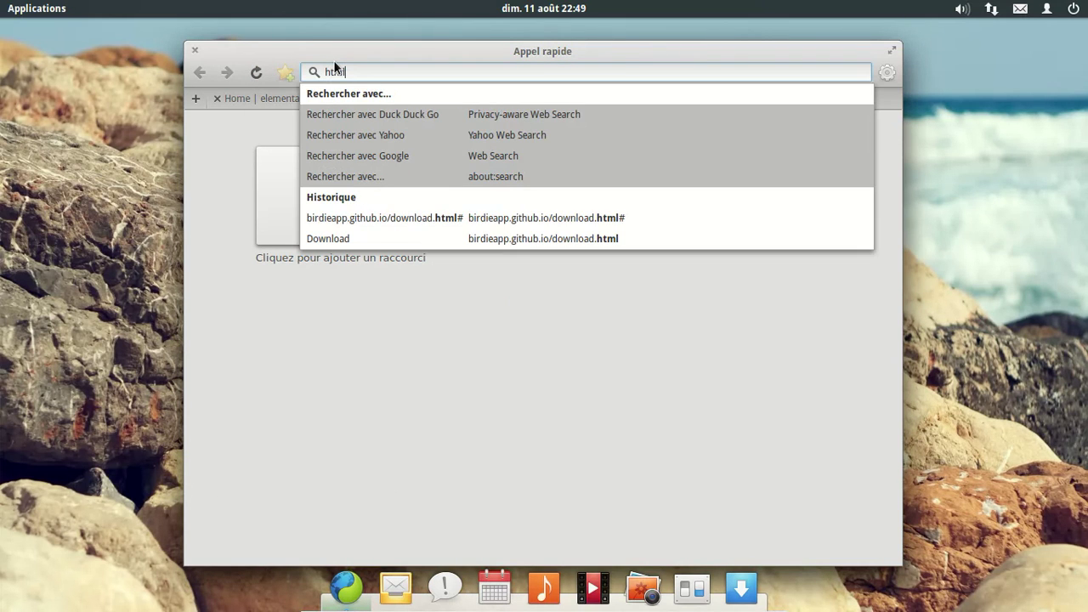
type("5tes")
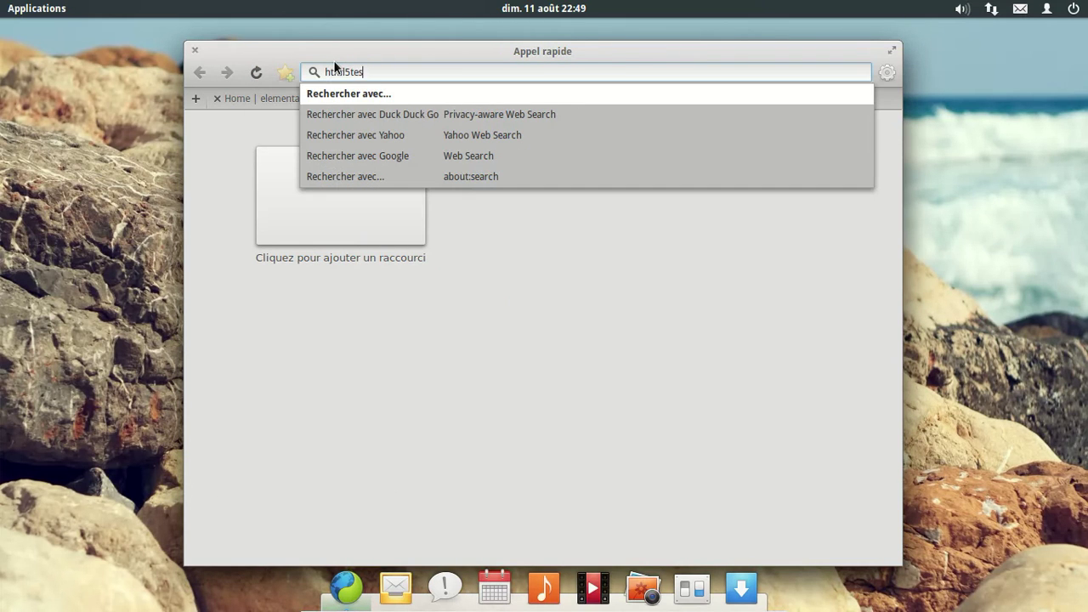
type("t.cop")
key("Return")
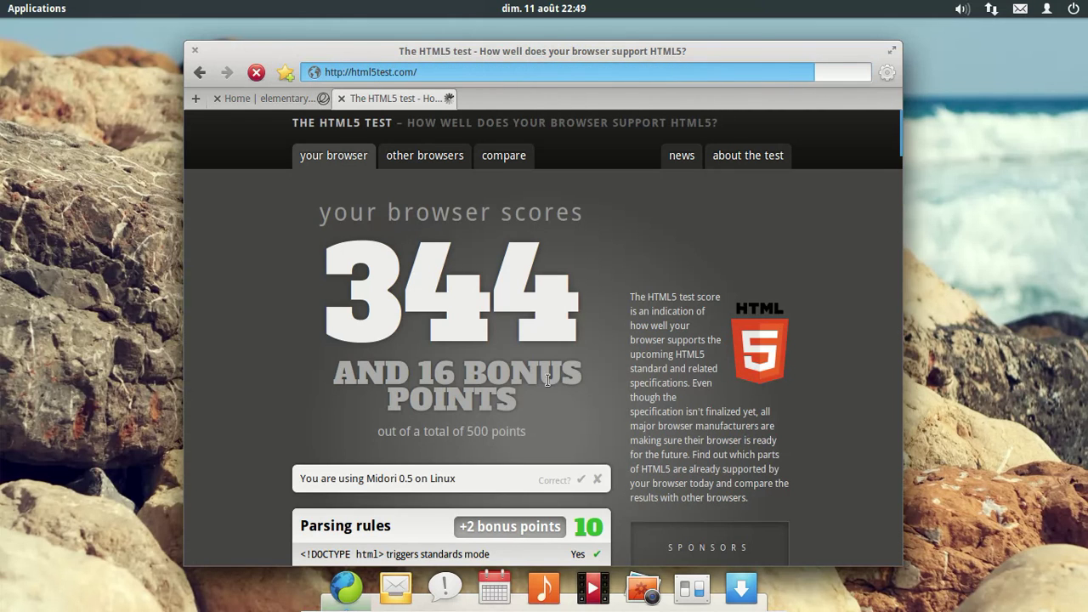
left_click(582, 481)
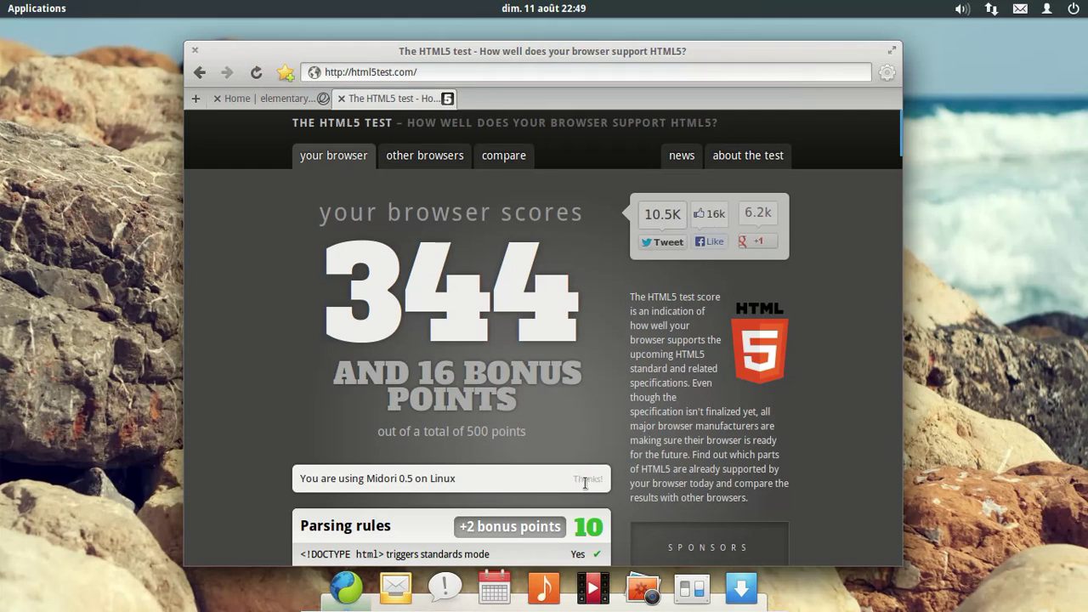
left_click(341, 99)
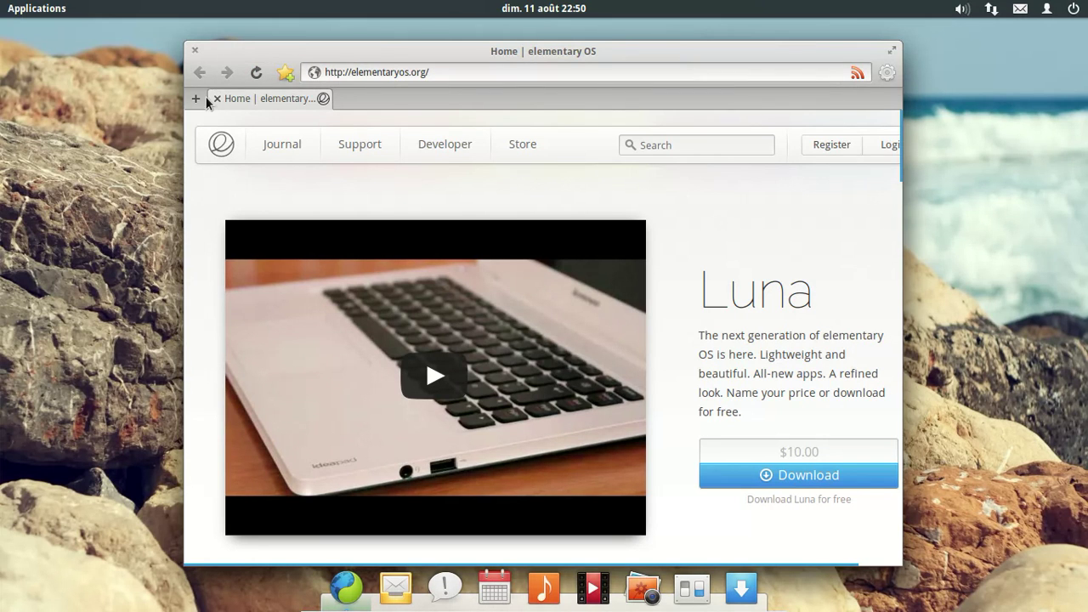
- From the birdieapp bookmark, download the 64-bit Birdie .deb and open it in Logithèque
left_click(885, 74)
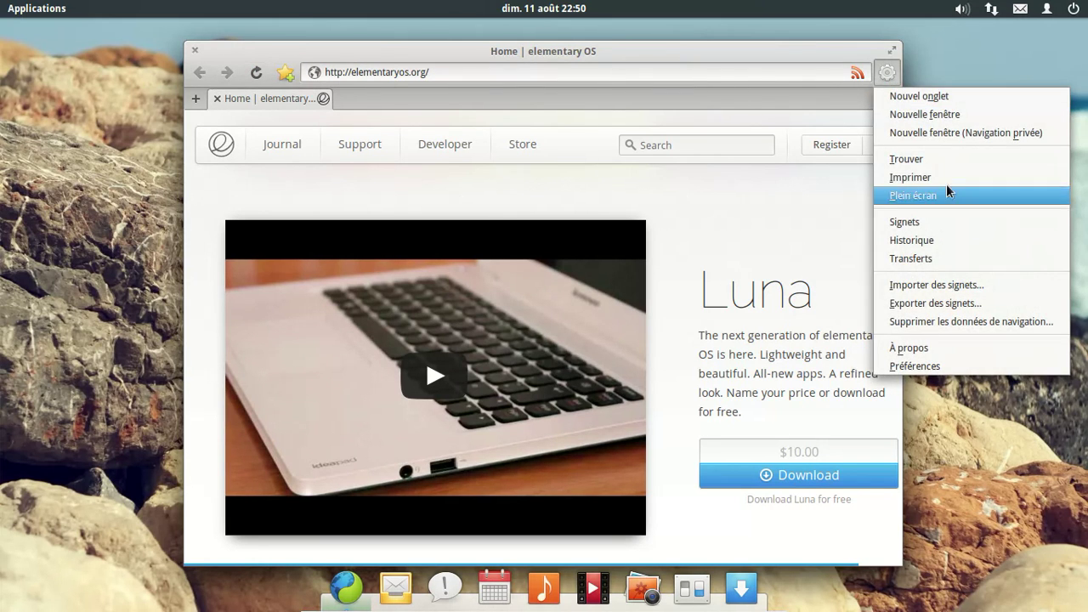
left_click(936, 224)
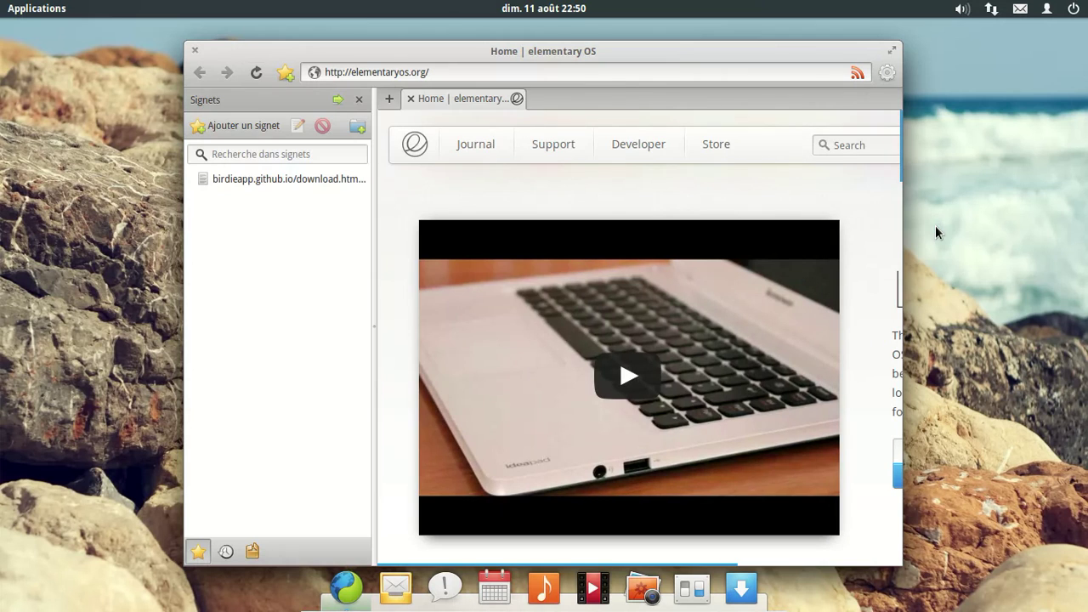
left_click(328, 179)
double_click(328, 180)
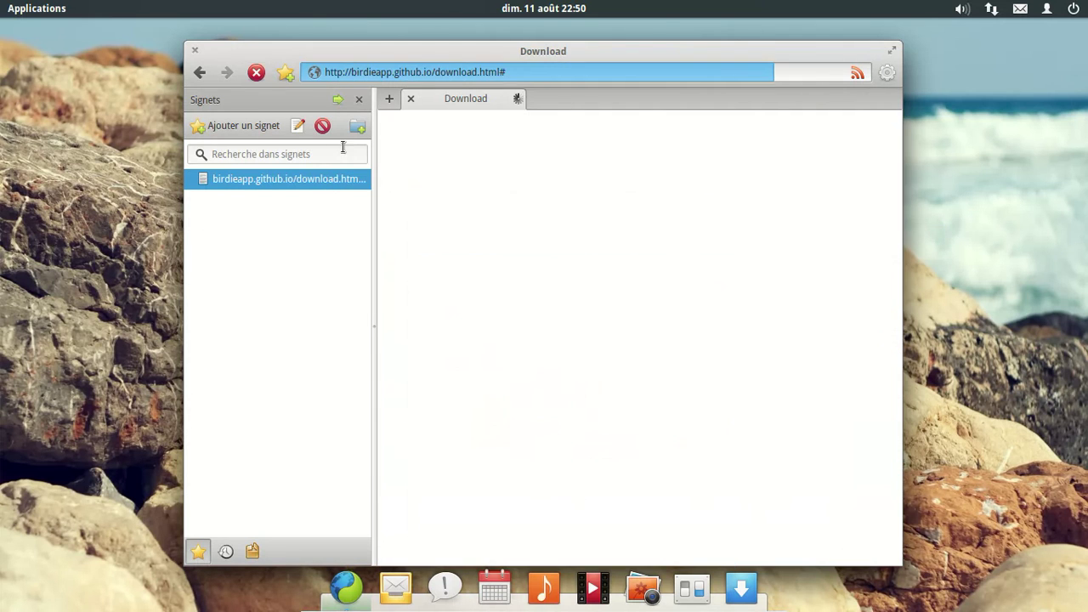
left_click(358, 99)
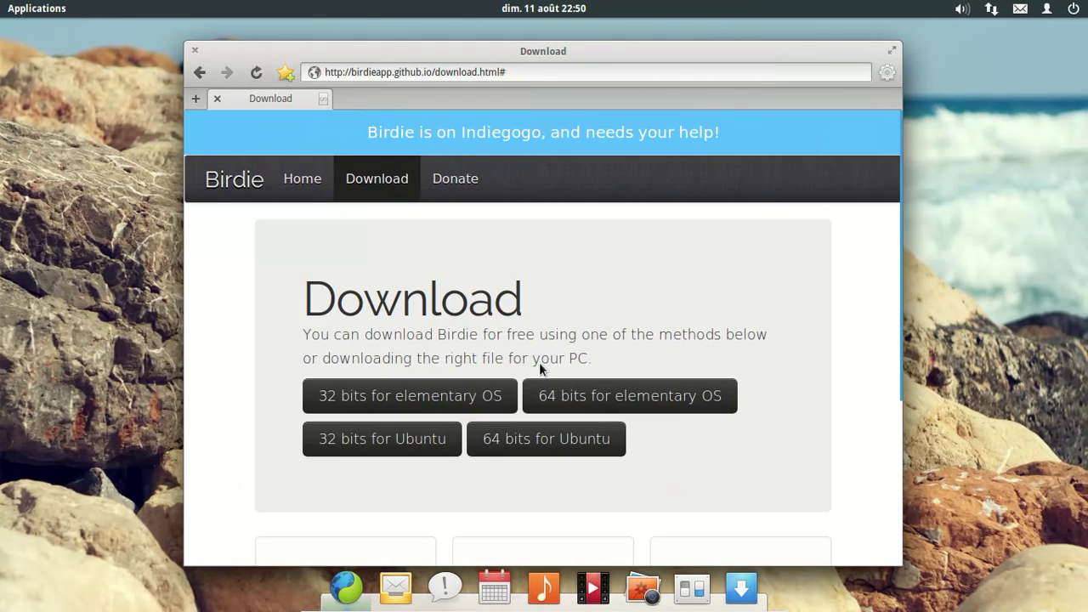
left_click(592, 394)
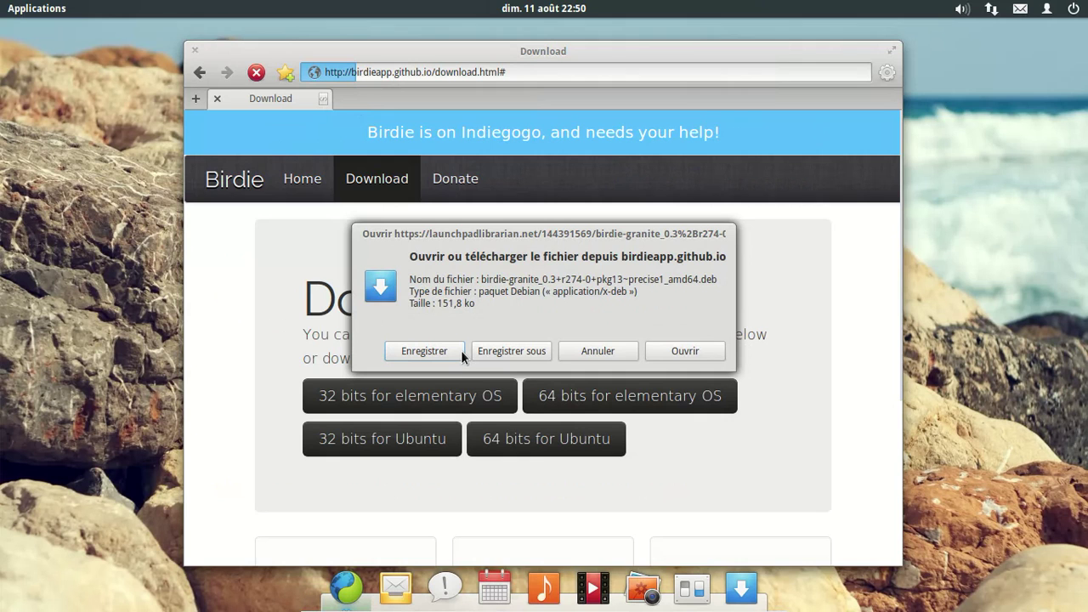
left_click(667, 352)
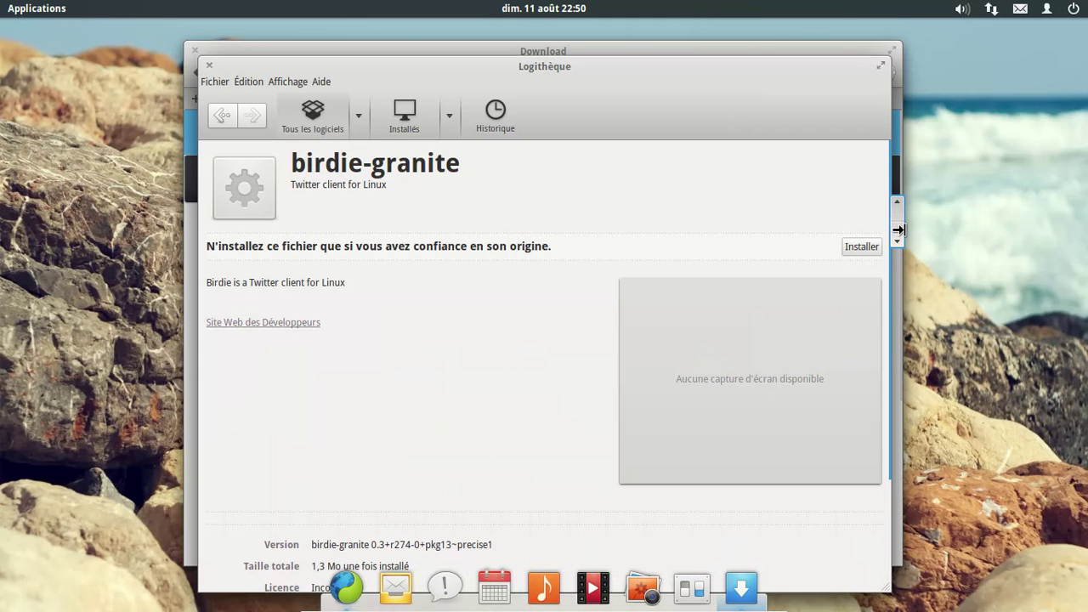
- Start installing birdie-granite, authorising it with the account password
left_click(868, 250)
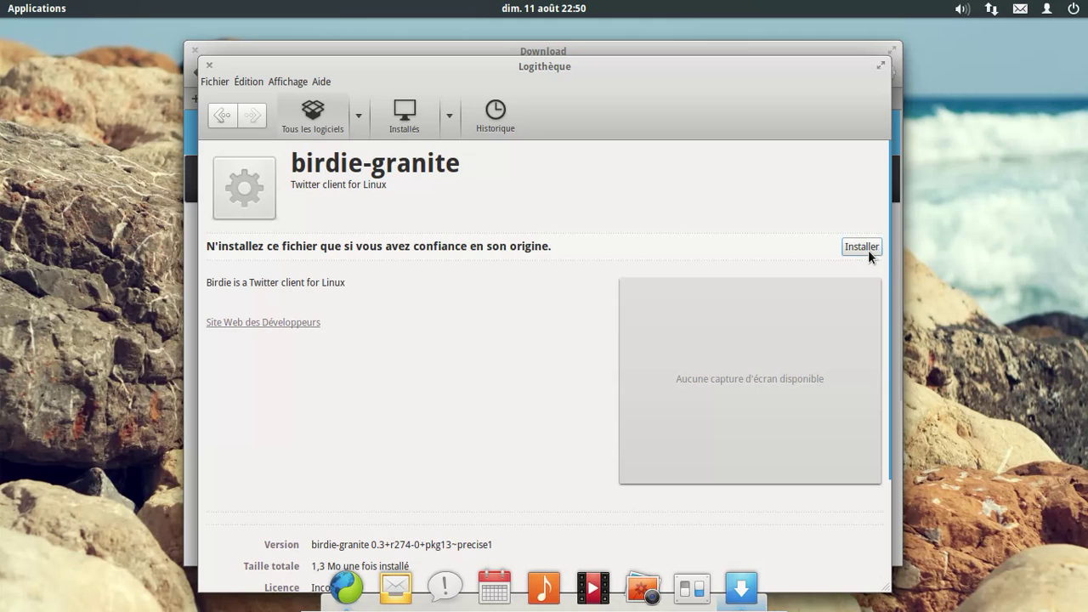
left_click(868, 250)
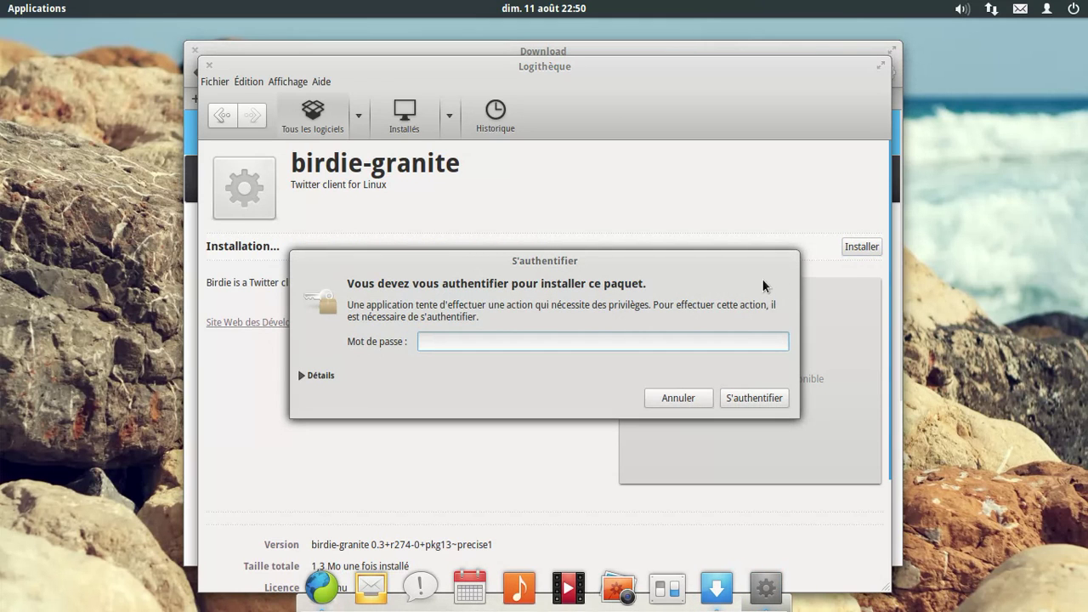
key("Return")
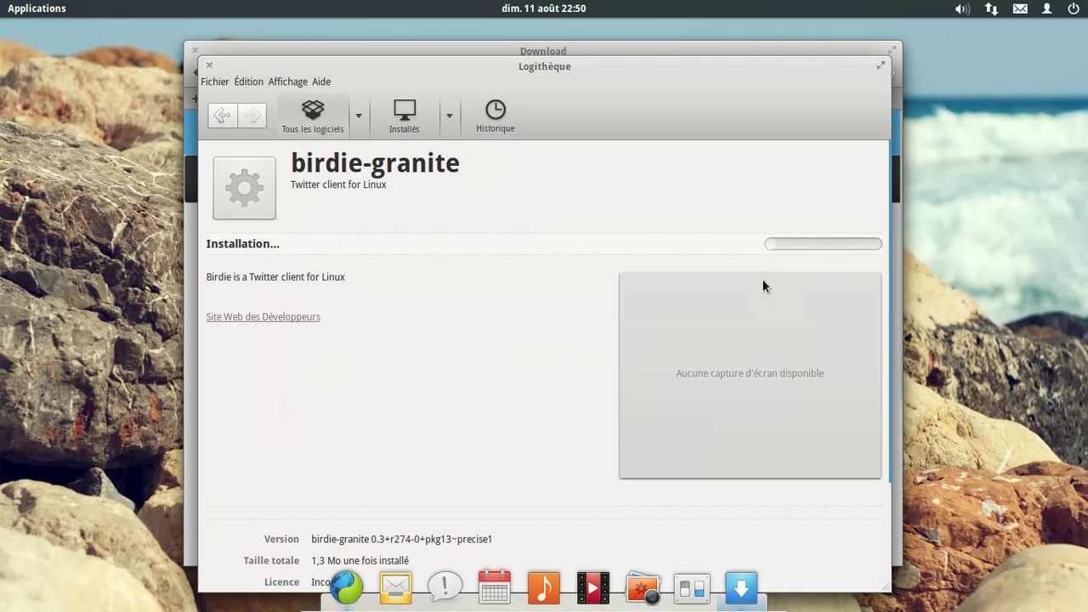
- Close the Midori browser window and move the Logithèque window up and left
left_click(603, 51)
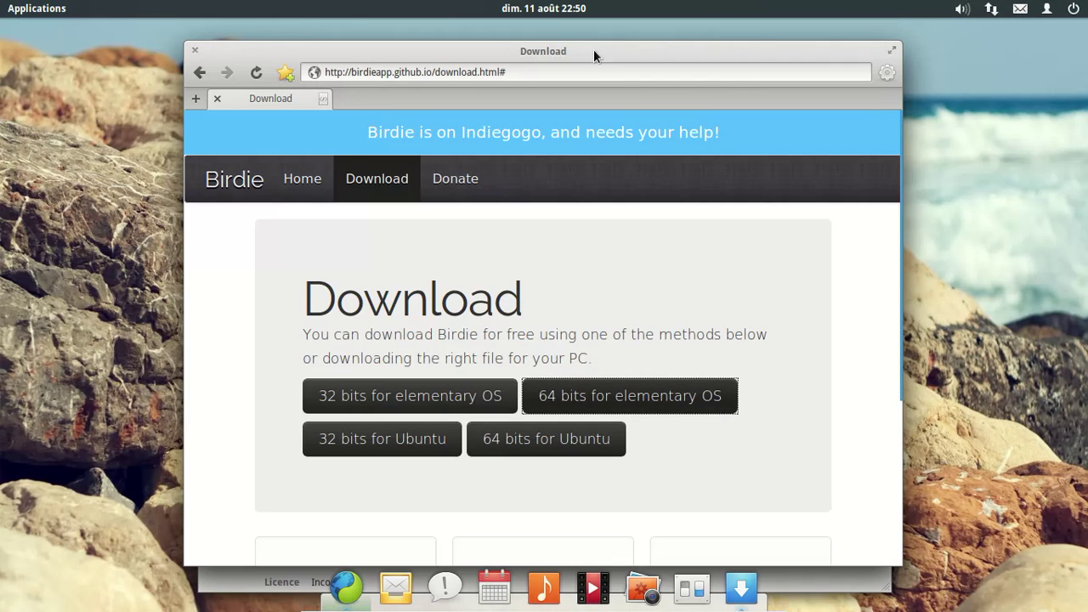
left_click(196, 50)
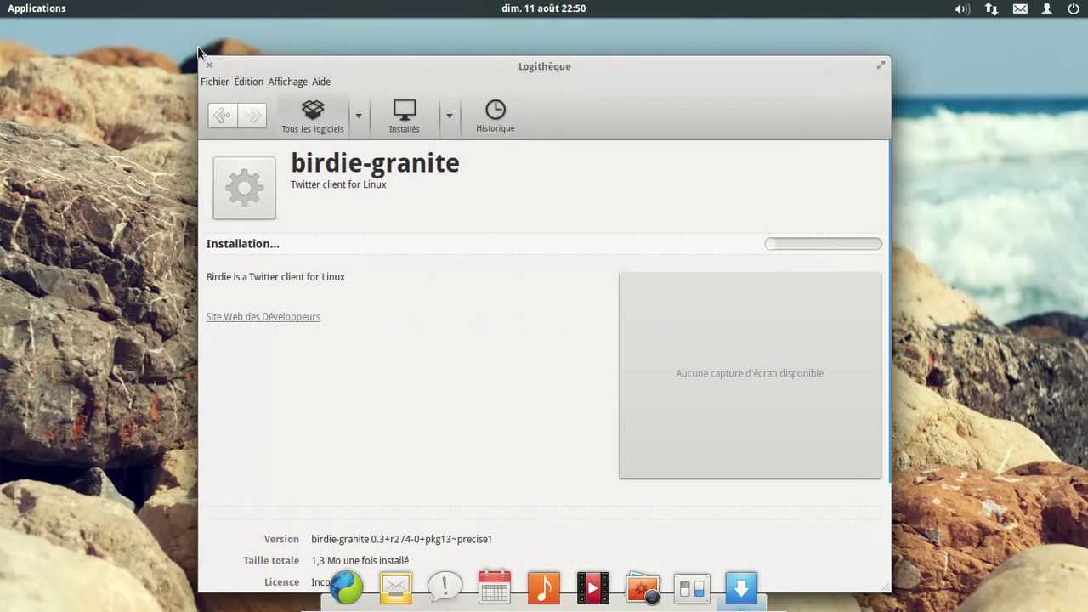
left_click_drag(498, 76, 458, 45)
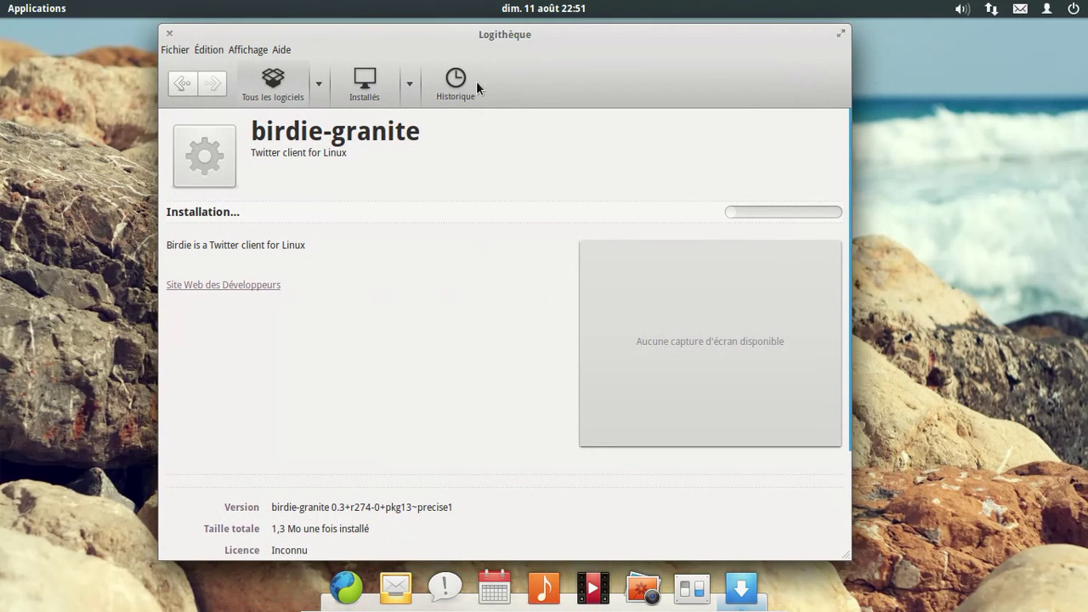
left_click(60, 16)
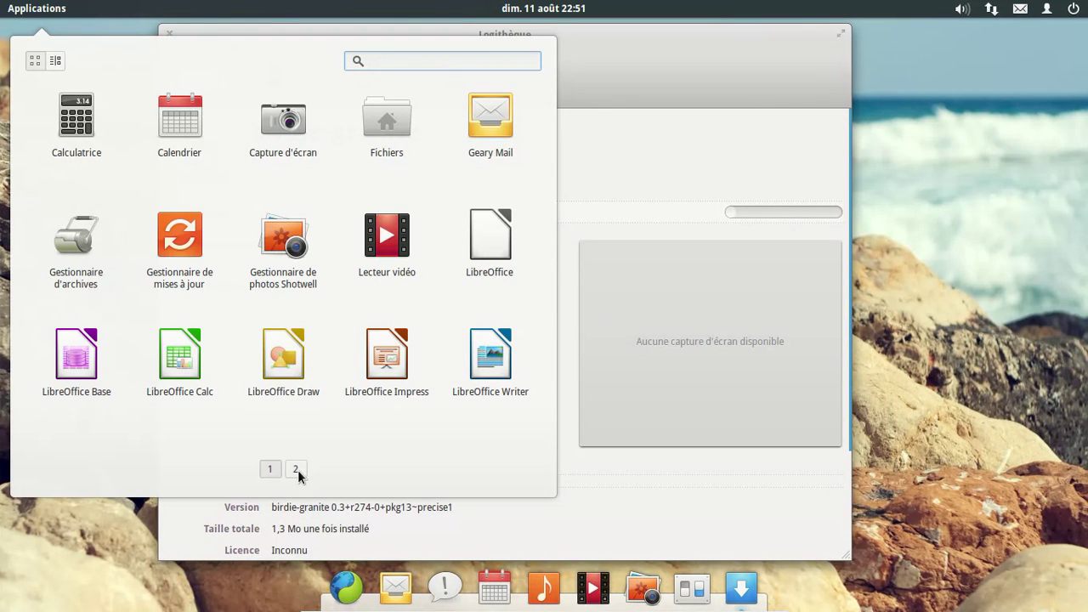
- Open Fichiers, enlarge its window and browse the Musique folder
key("Escape")
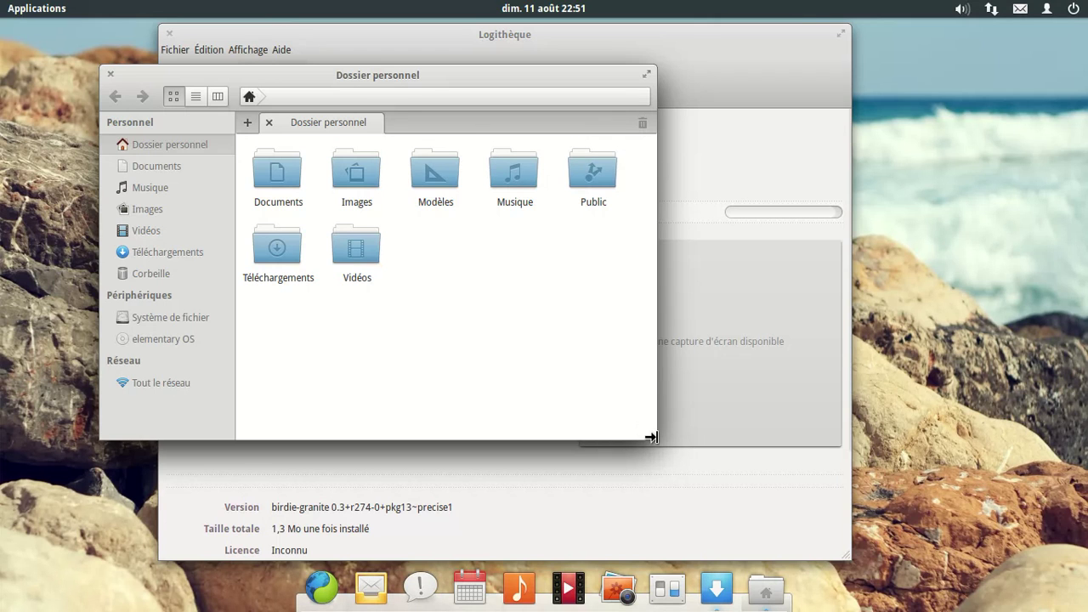
left_click_drag(649, 430, 903, 533)
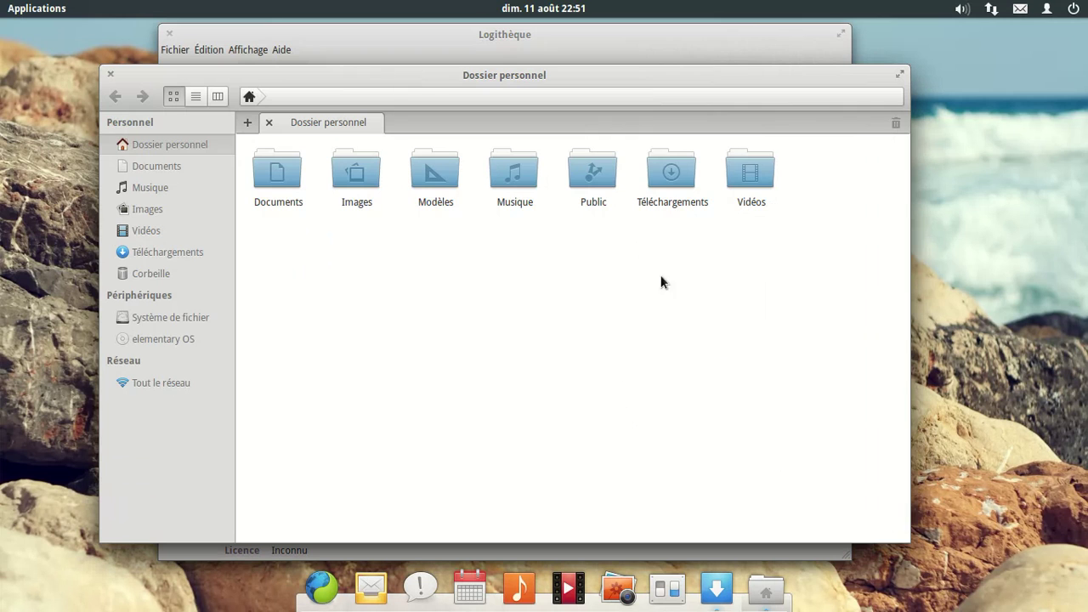
left_click(514, 179)
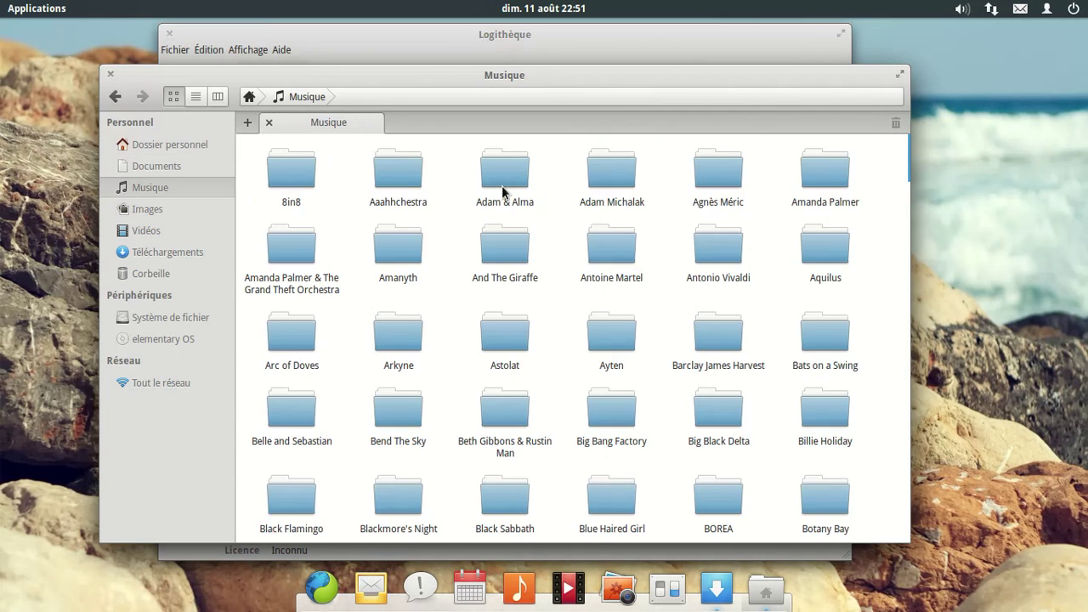
scroll(783, 272, "down", 5)
scroll(784, 272, "down", 7)
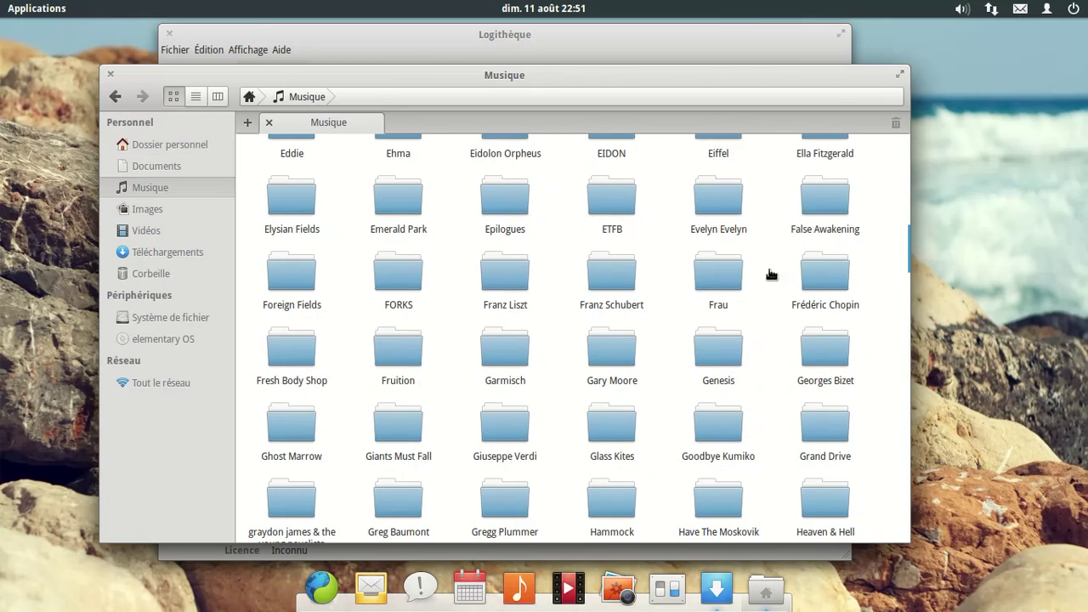
scroll(447, 238, "up", 5)
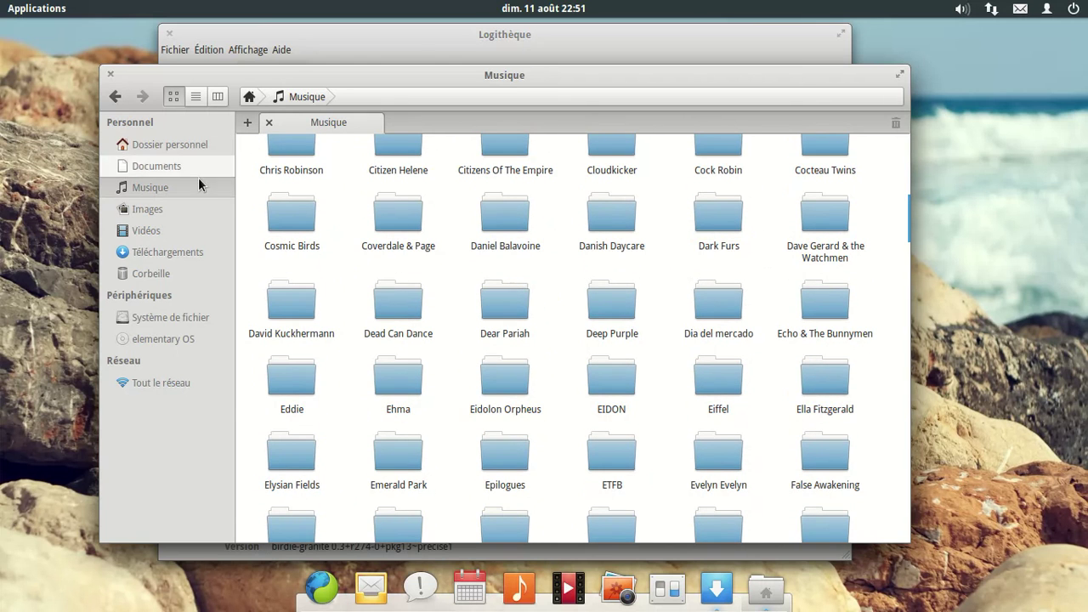
- Look through the empty Documents folder and the home folder, then close Fichiers
left_click(156, 167)
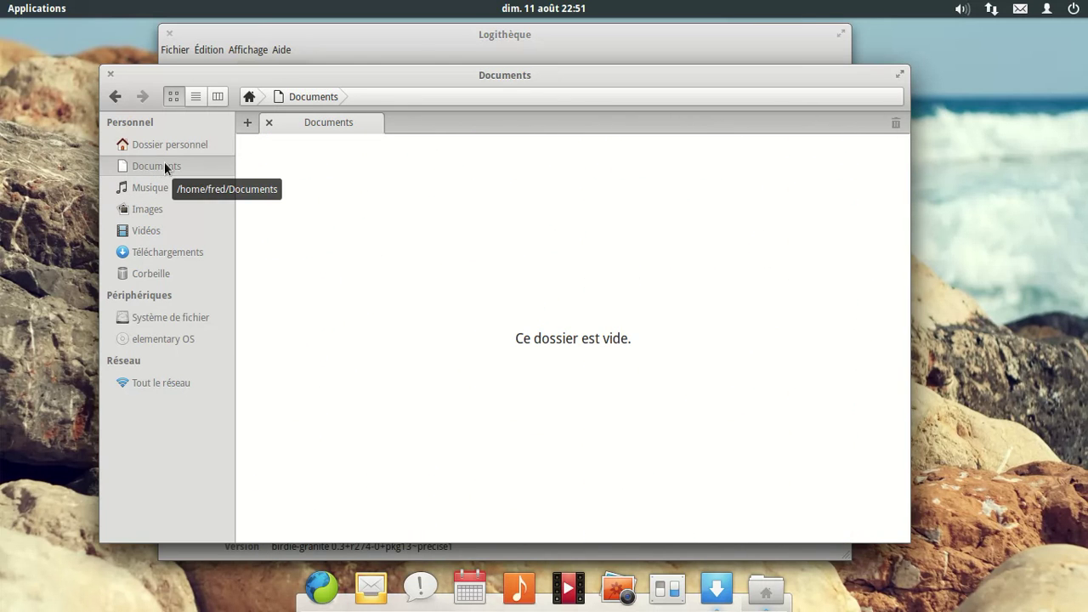
left_click(170, 145)
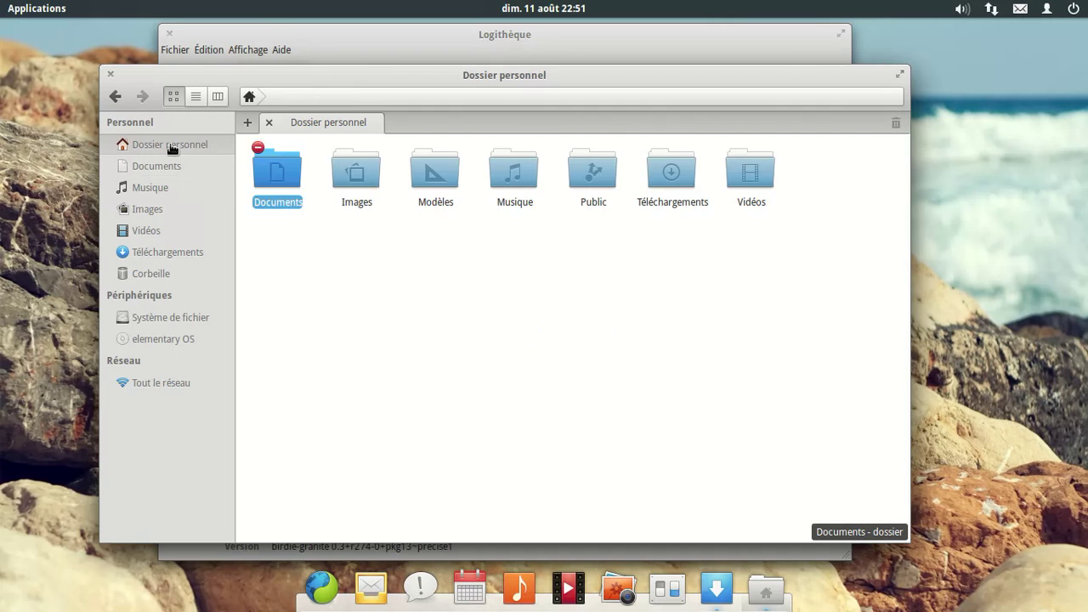
left_click(109, 77)
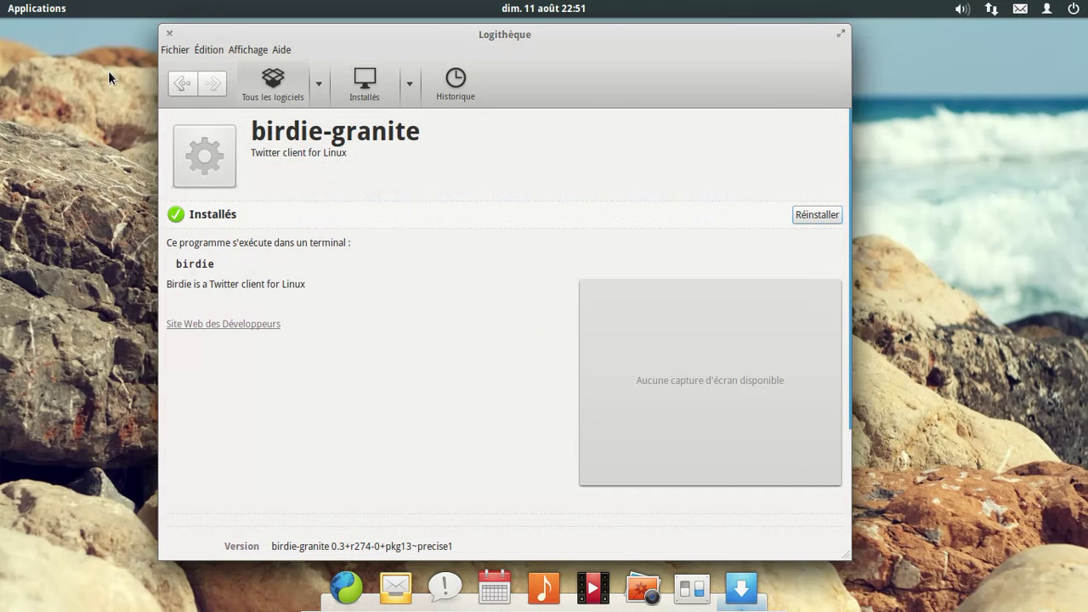
- Close Logithèque and launch the newly installed Birdie from the Applications menu
left_click(169, 33)
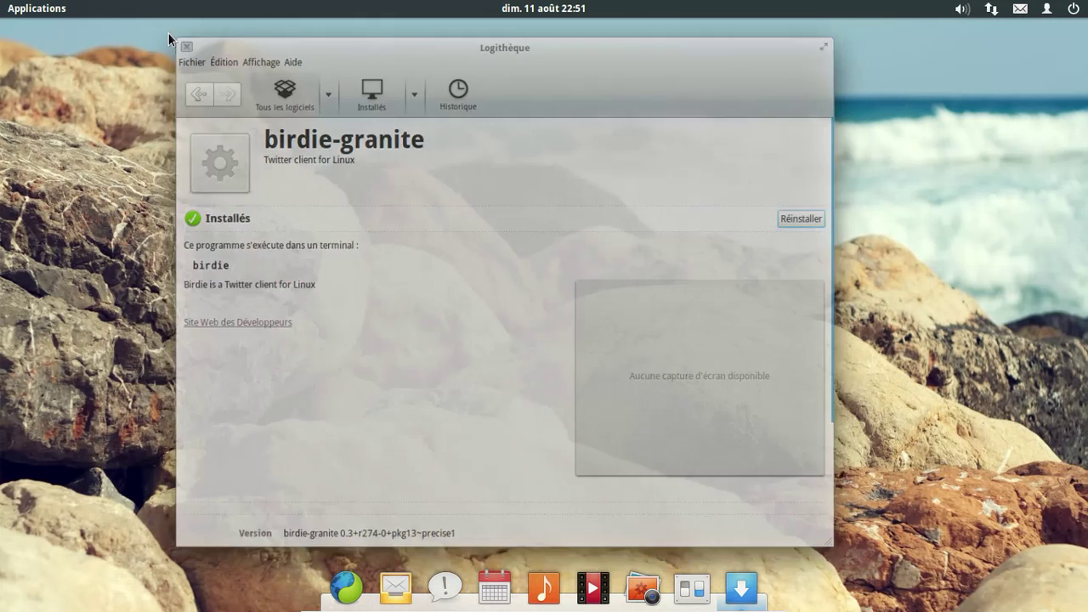
left_click(13, 9)
left_click(13, 8)
left_click(13, 8)
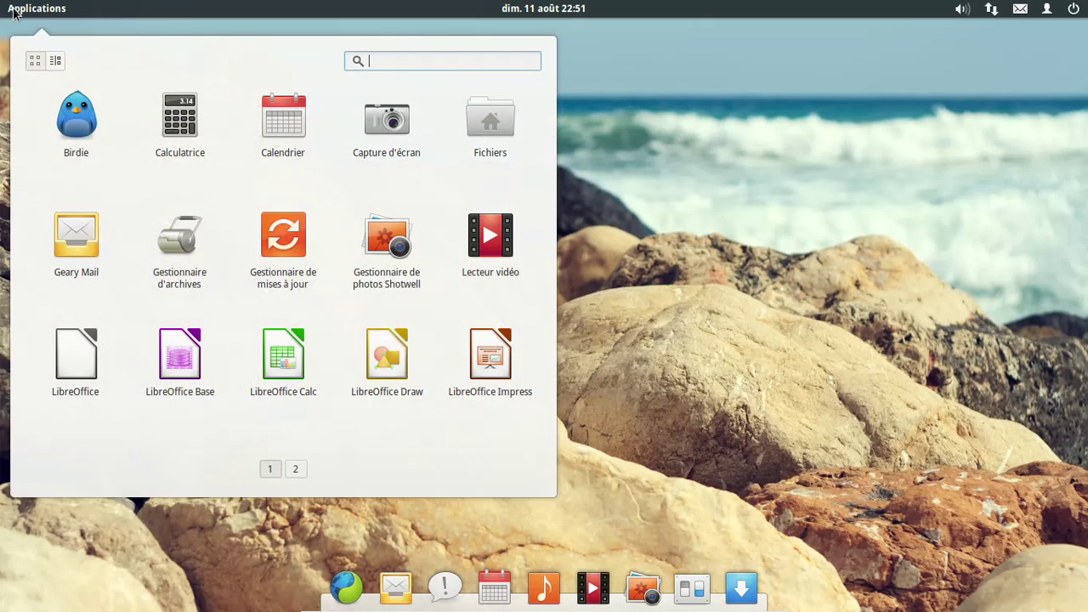
left_click(74, 112)
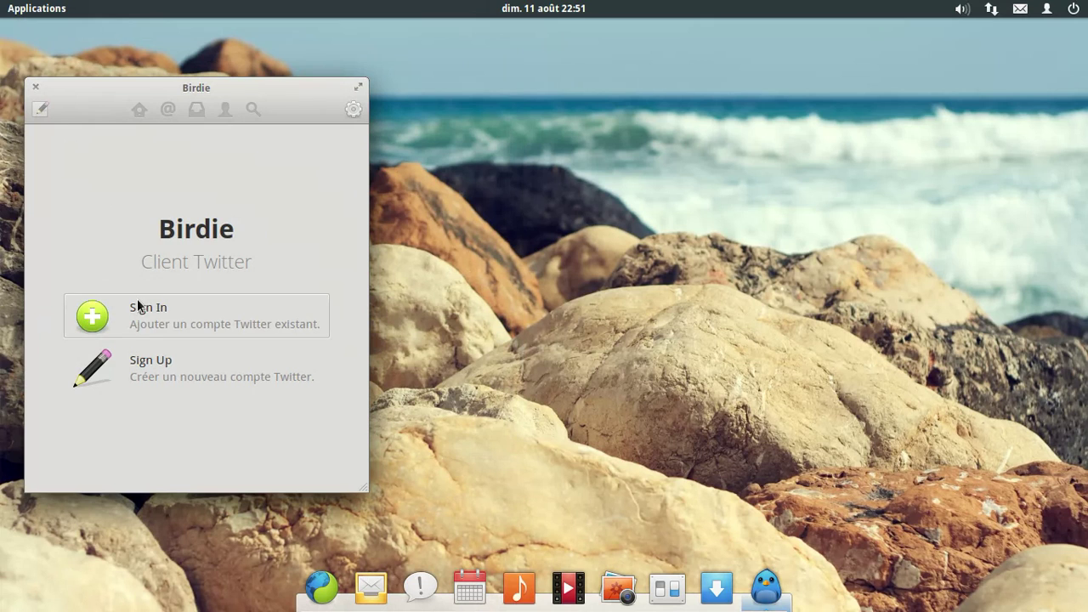
- Sign in to Birdie with the Twitter username and password, then authorise the application
left_click(174, 327)
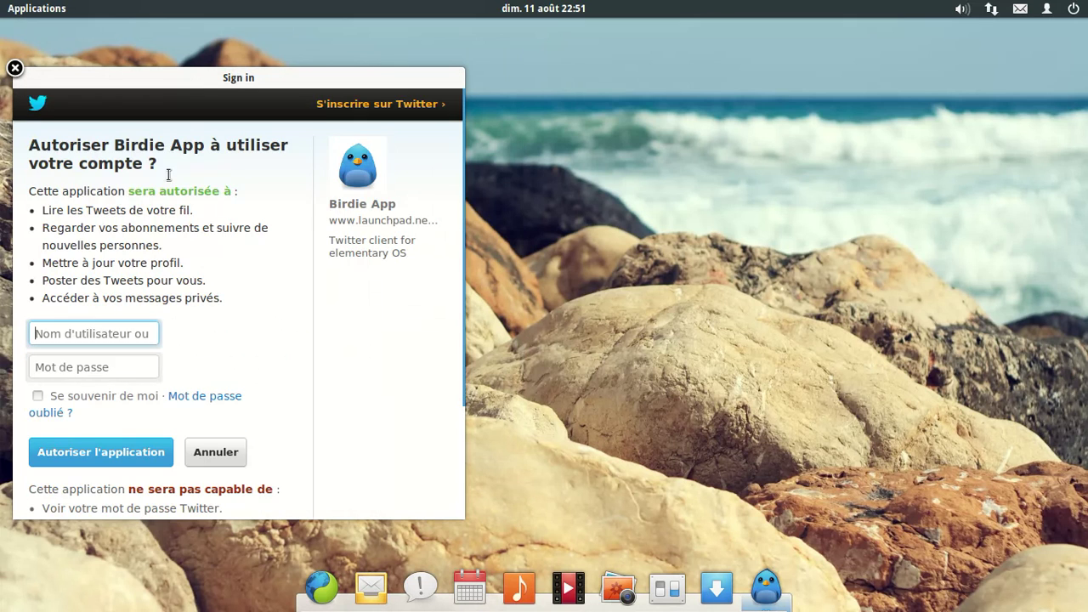
type("fredericbezies")
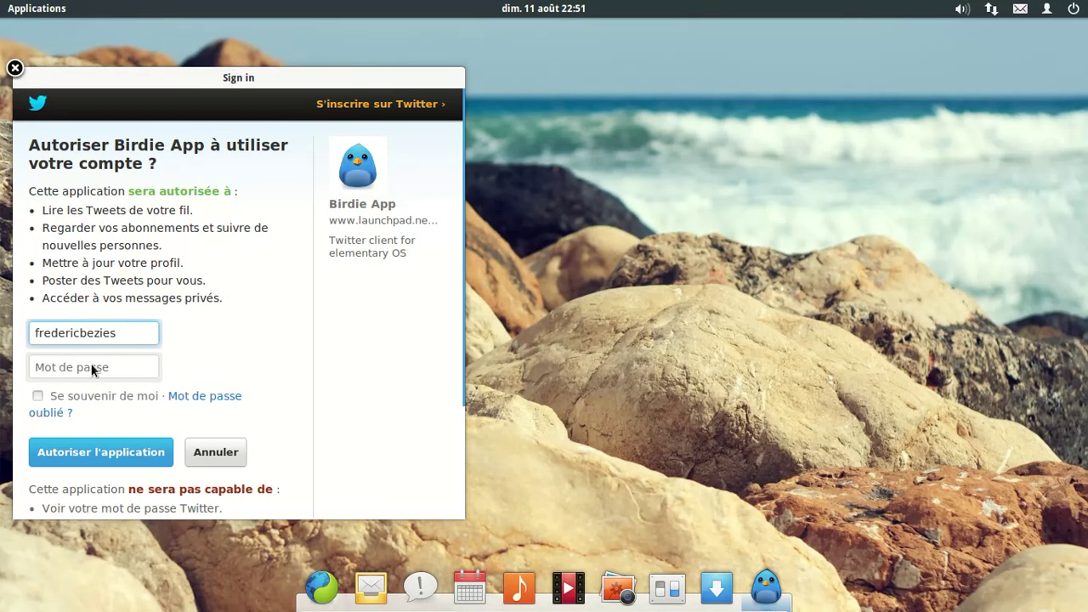
left_click(92, 368)
type("•••••••")
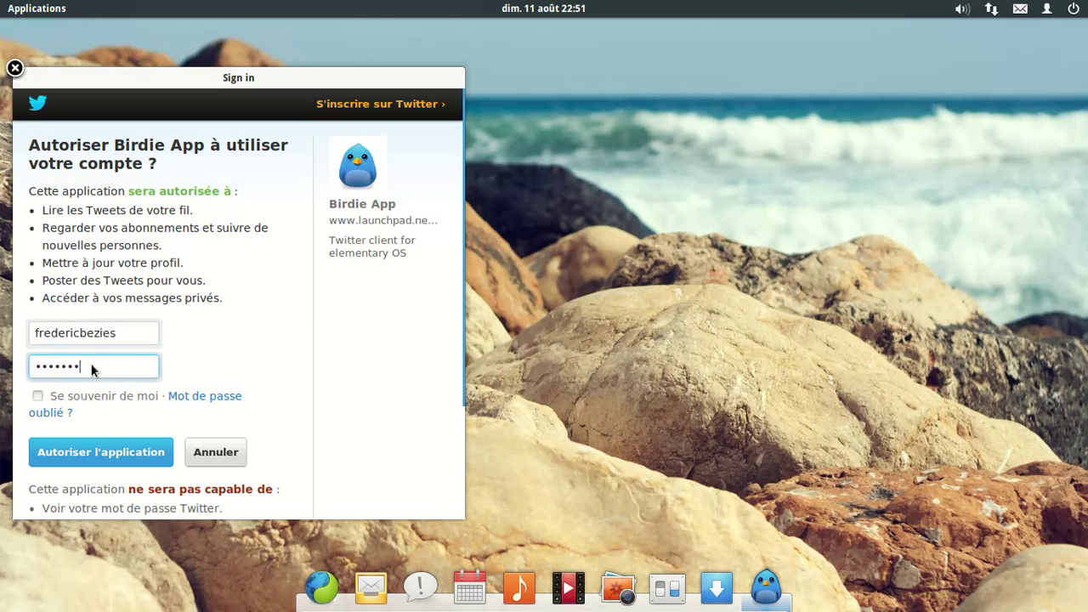
type("•••")
key("ctrl+a")
type("••••••••")
left_click(61, 452)
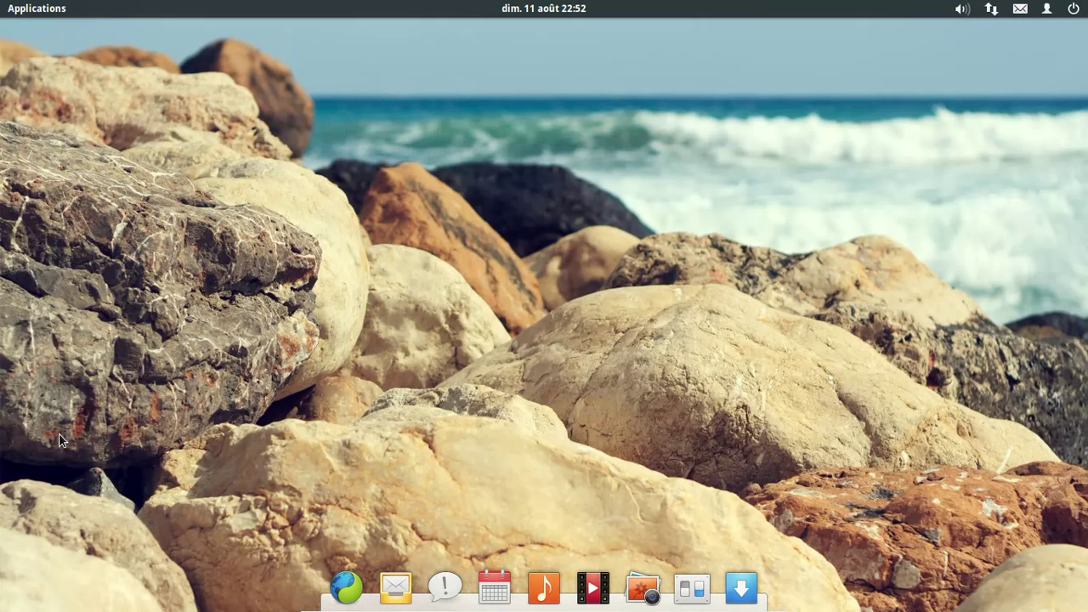
- Relaunch Birdie, move its window up, enlarge it, and scroll through the home timeline
left_click(36, 13)
left_click(84, 110)
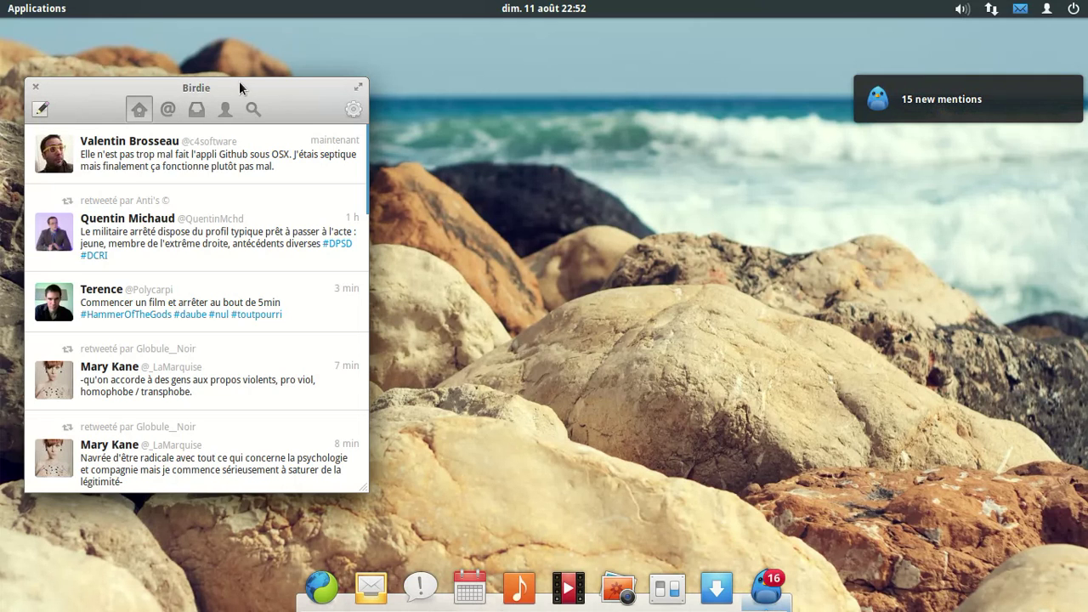
left_click_drag(248, 89, 666, 19)
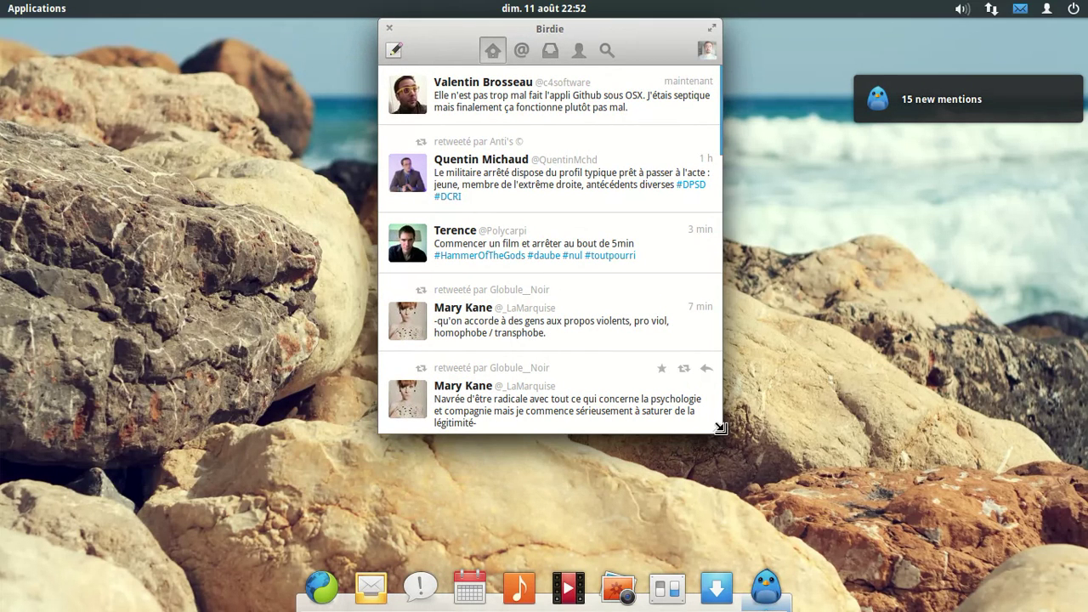
left_click_drag(743, 487, 741, 527)
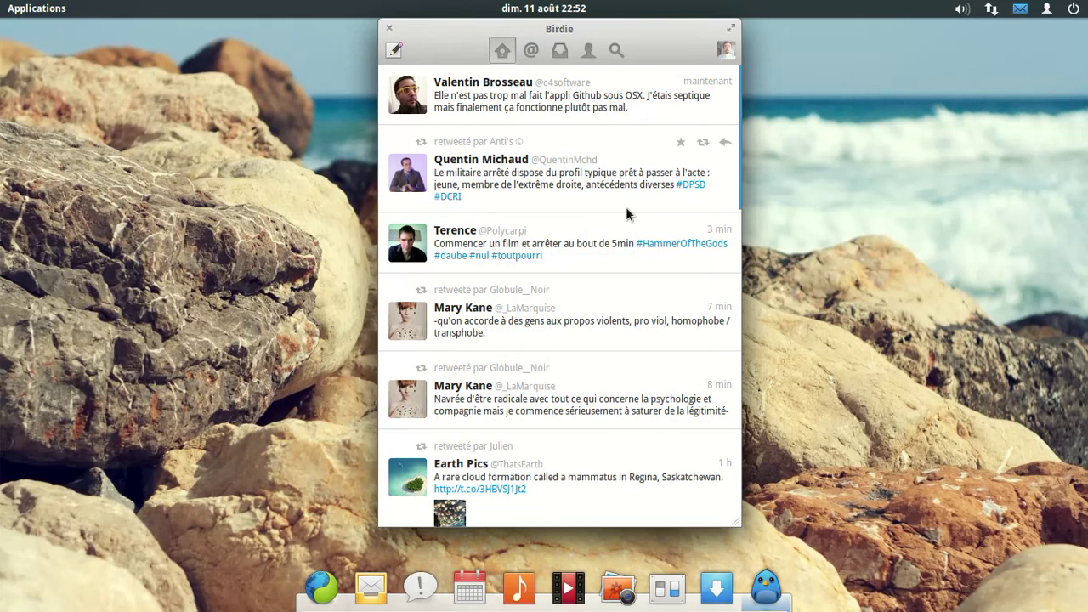
scroll(626, 206, "down", 10)
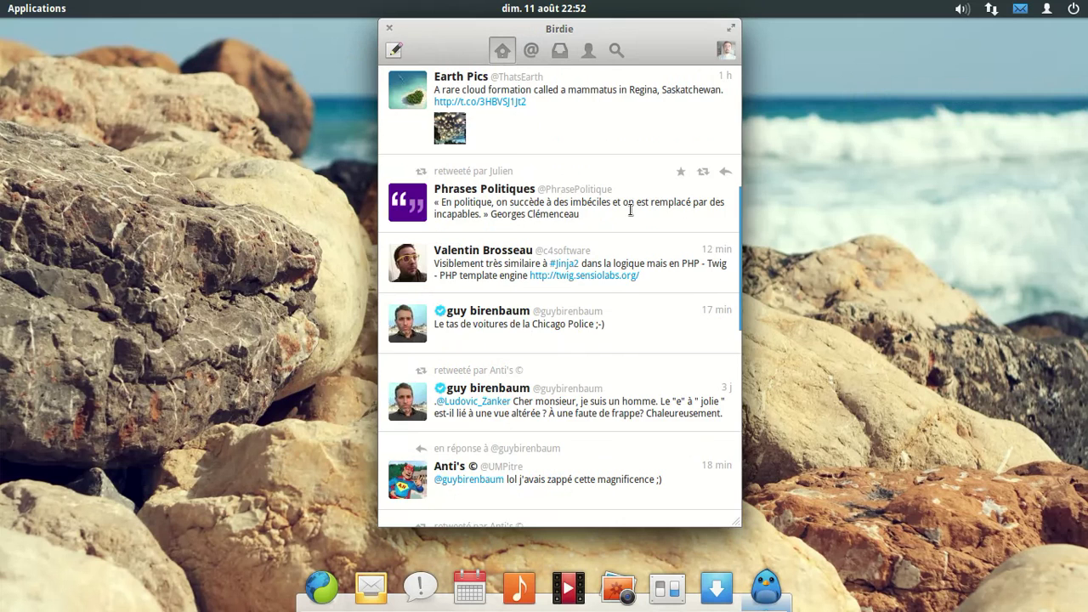
scroll(628, 208, "down", 3)
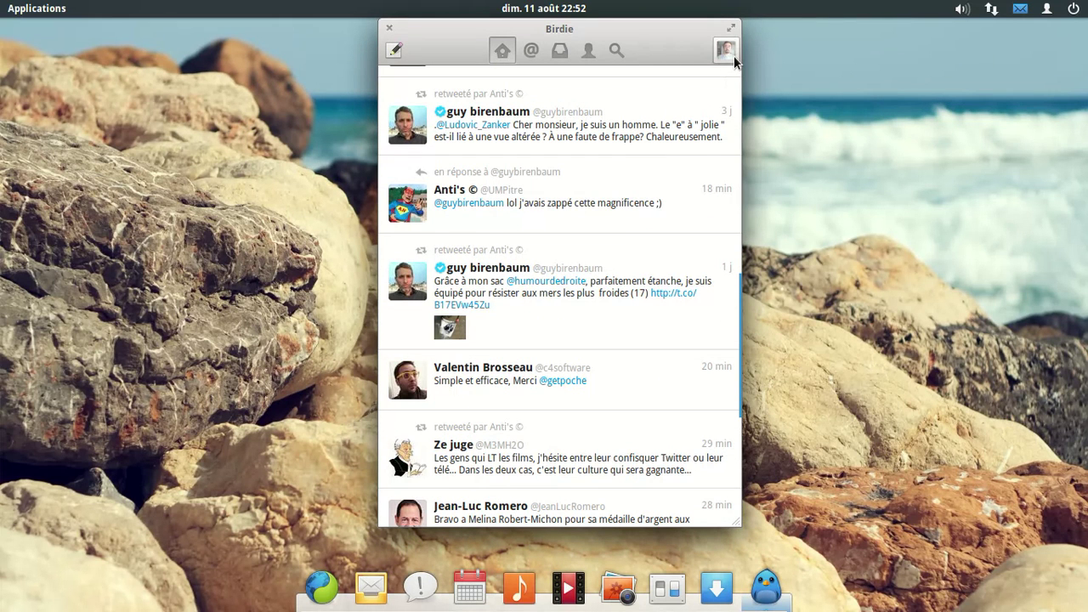
- Post the tweet 'En train de tester Birdie, client twitter pour #elementaryOS :D'
left_click(394, 50)
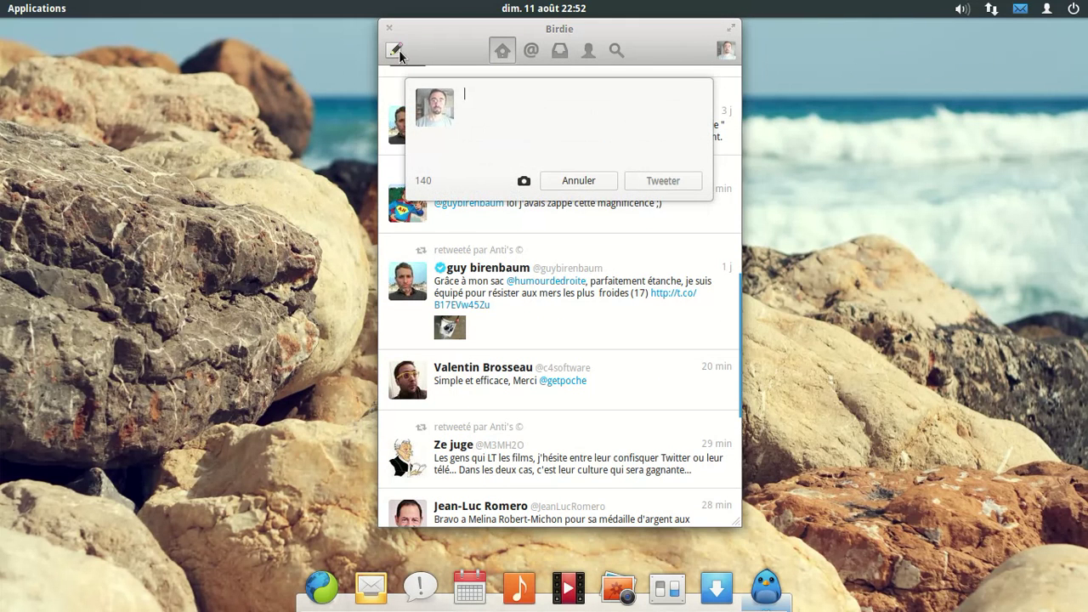
type("En tr")
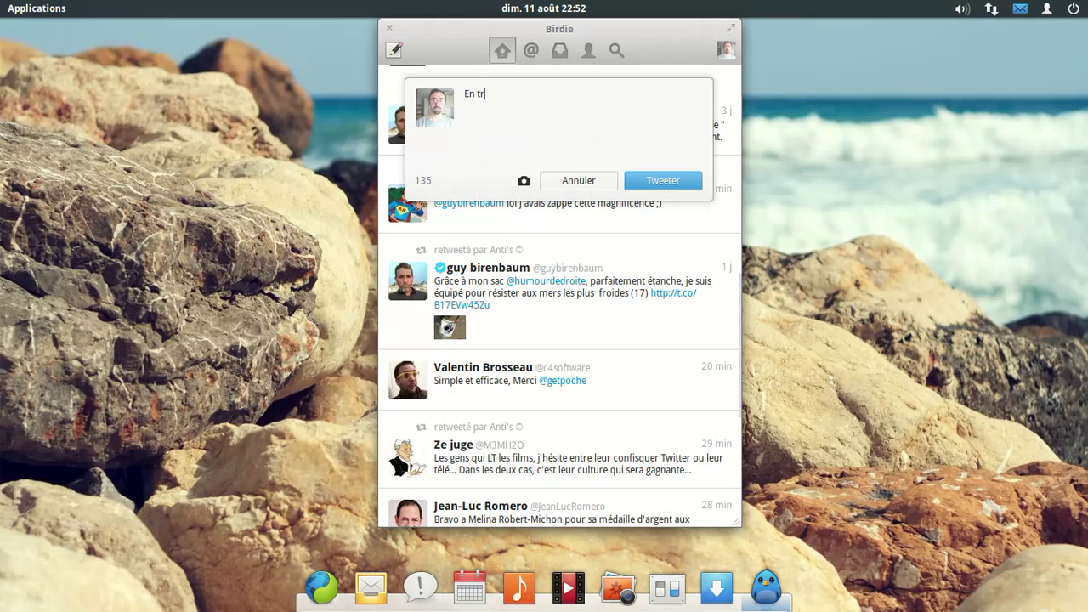
type("ain de teste")
type("r B")
key("BackSpace")
type("Birdie, client twitter pour")
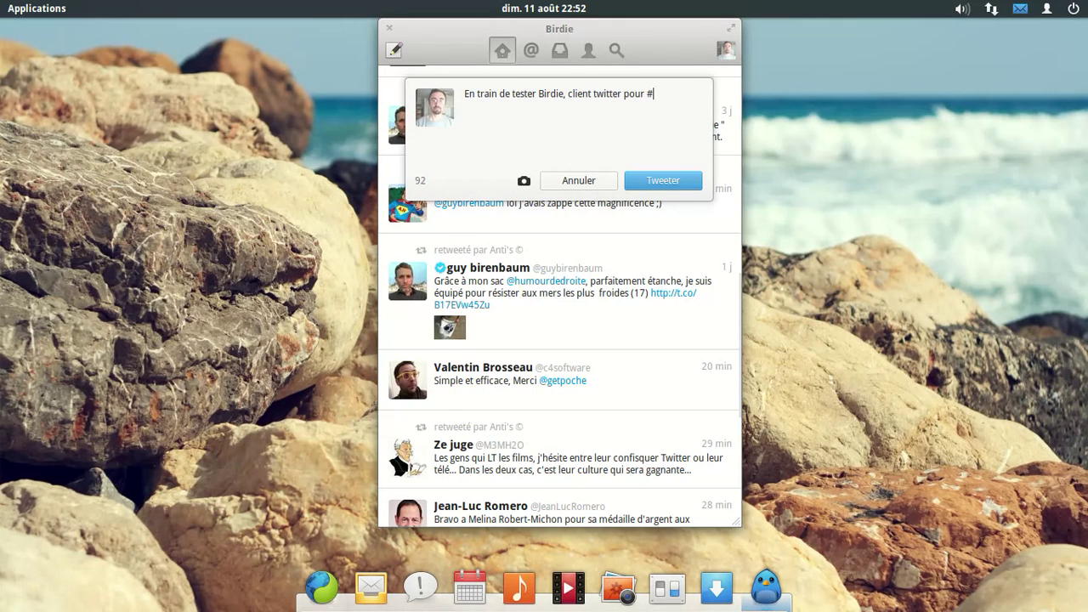
type(" #elementaryOS :D")
left_click(665, 182)
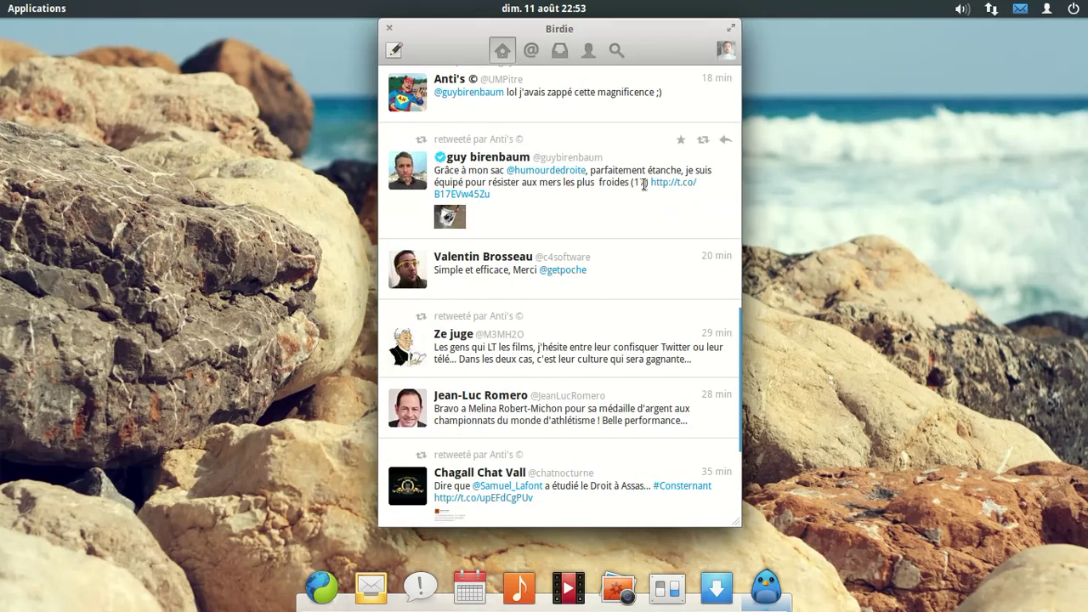
scroll(642, 192, "down", 10)
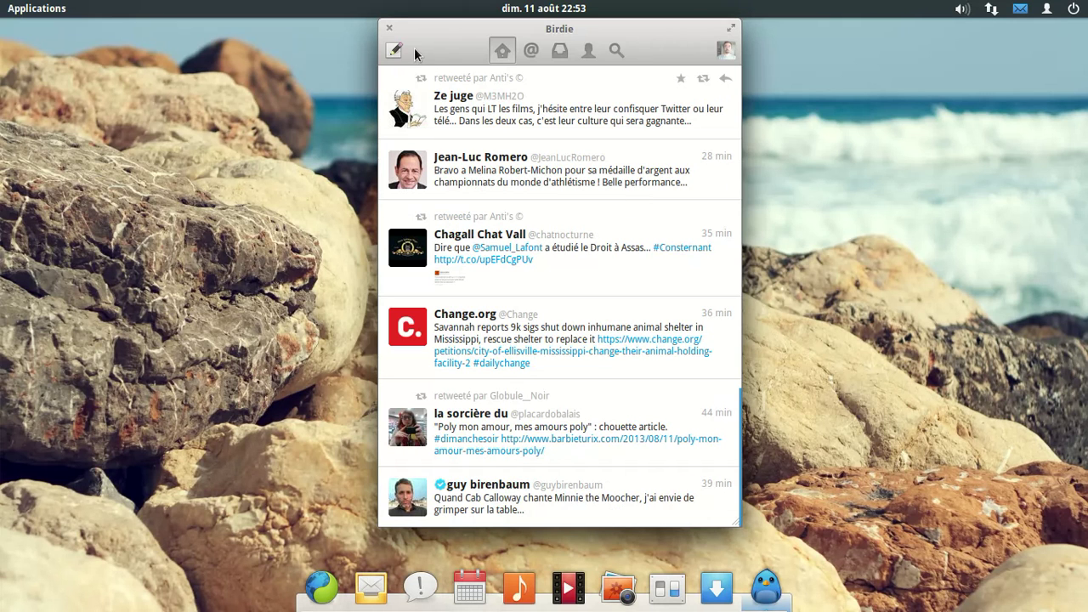
- Close Birdie, clear the messaging notifications with 'Nettoyer les notifications', and show the Applications launcher
left_click(389, 28)
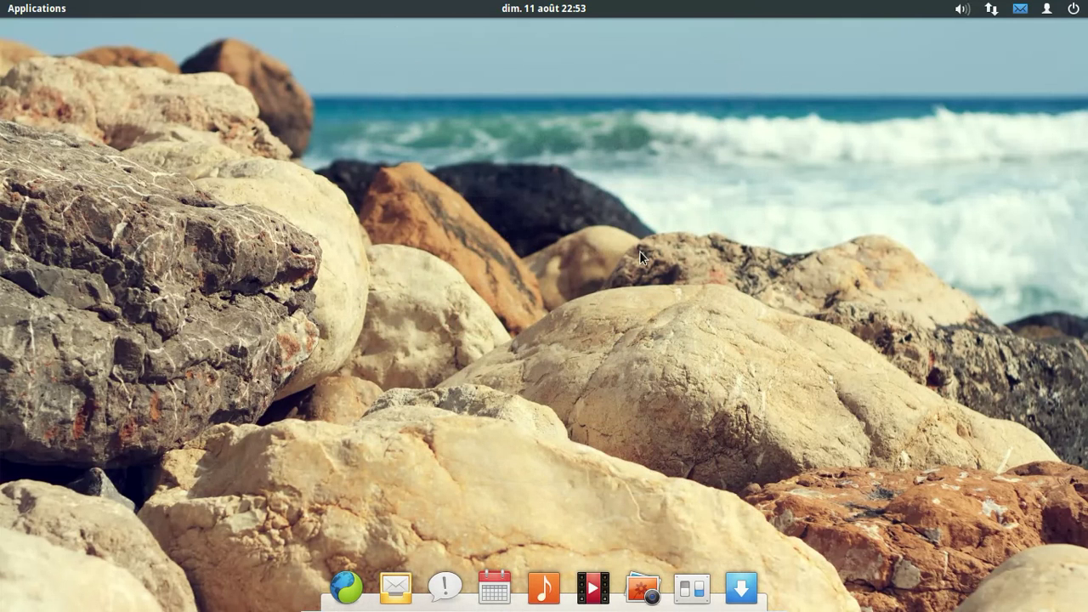
left_click(1021, 9)
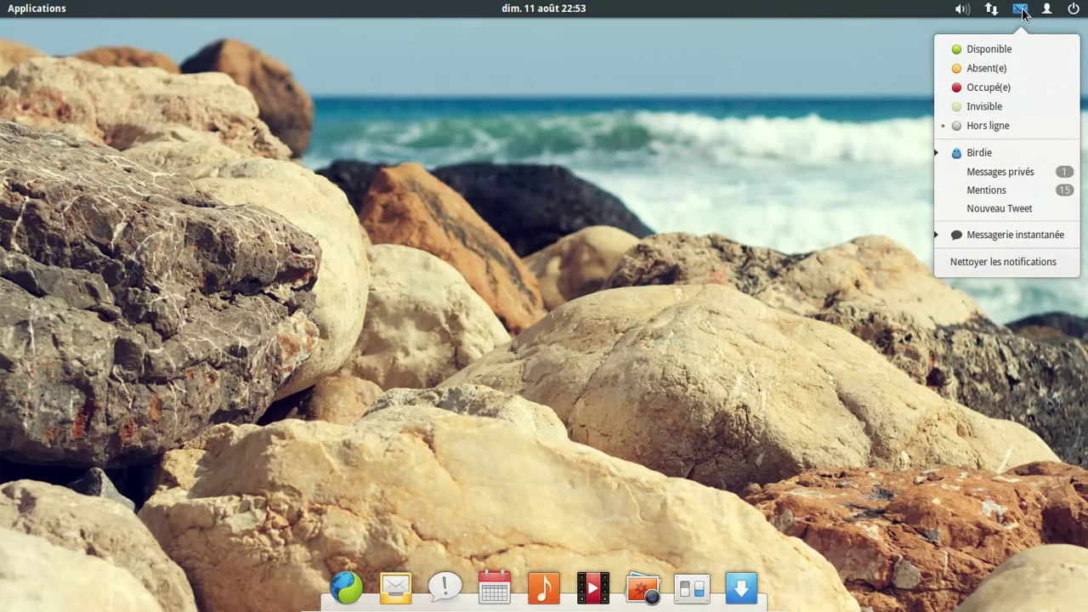
left_click(974, 266)
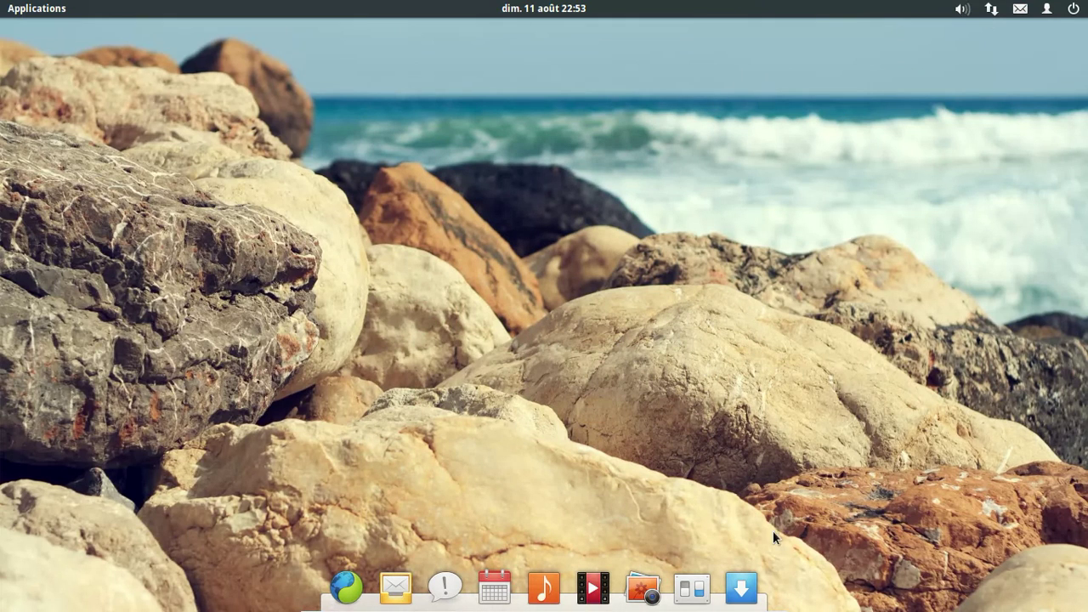
left_click(49, 15)
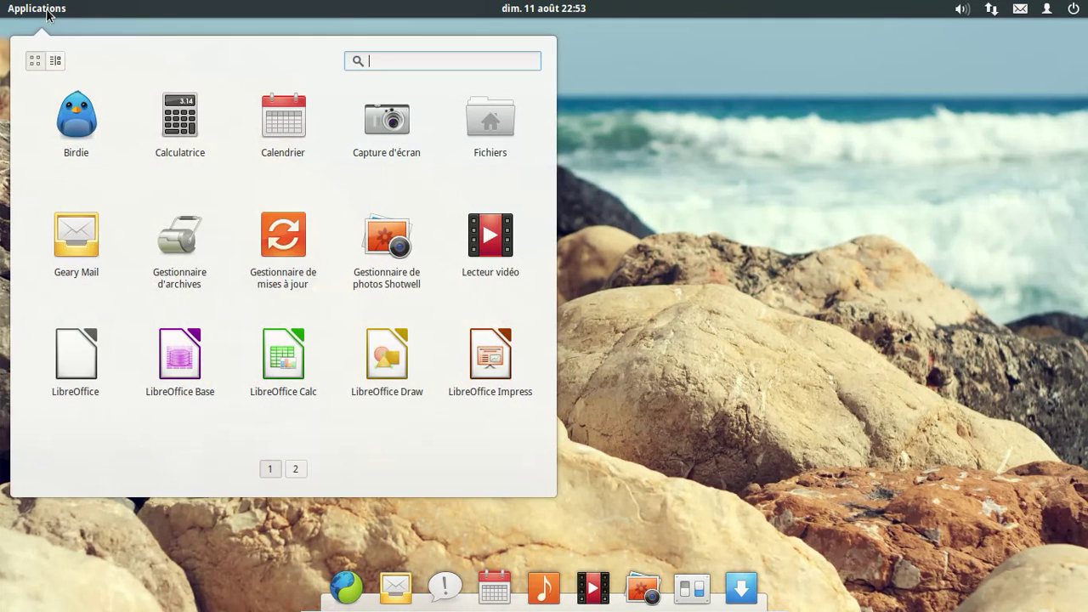
- Launch Scratch, check its About details, then open and close a blank new document
left_click(300, 473)
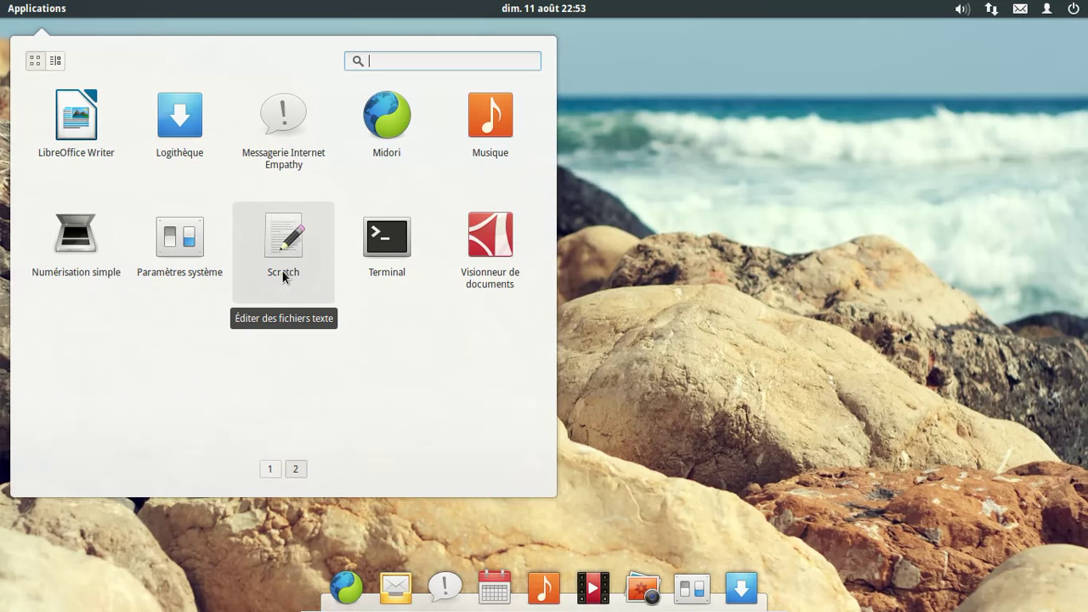
left_click(285, 277)
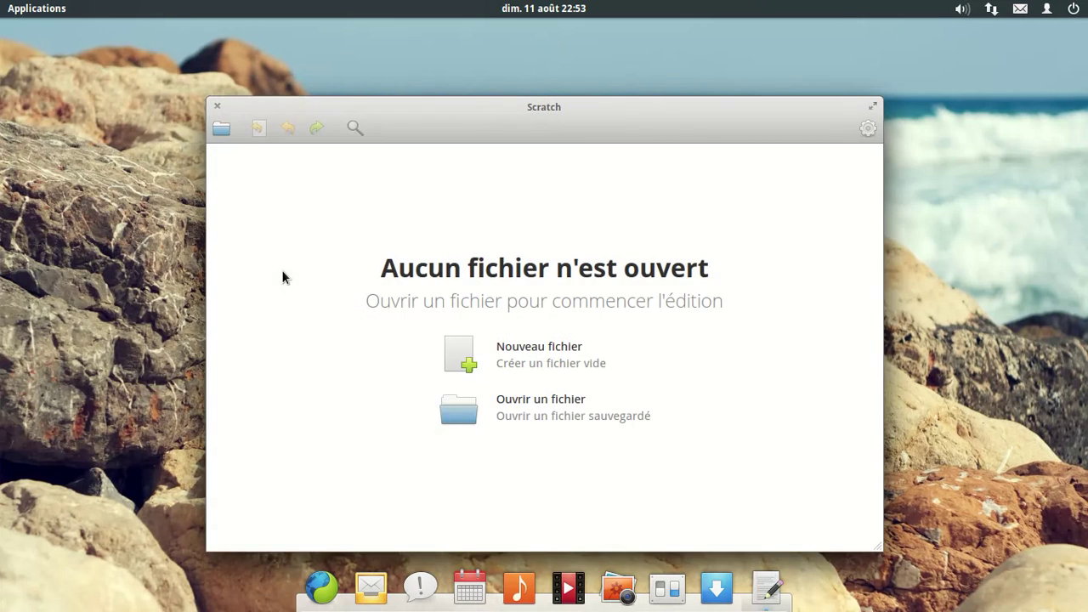
left_click(862, 131)
left_click(878, 238)
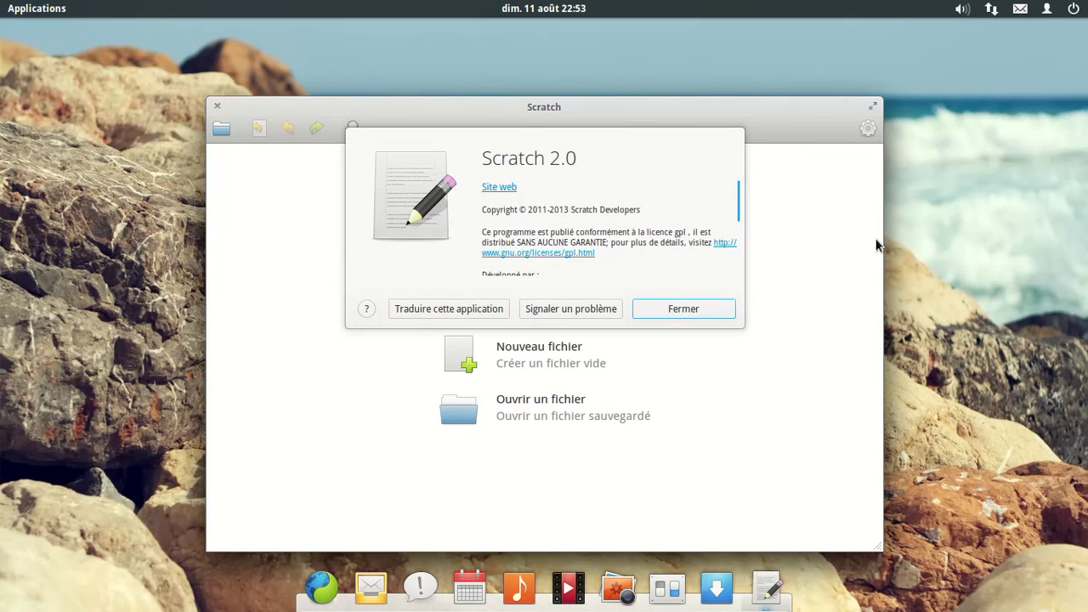
left_click(689, 309)
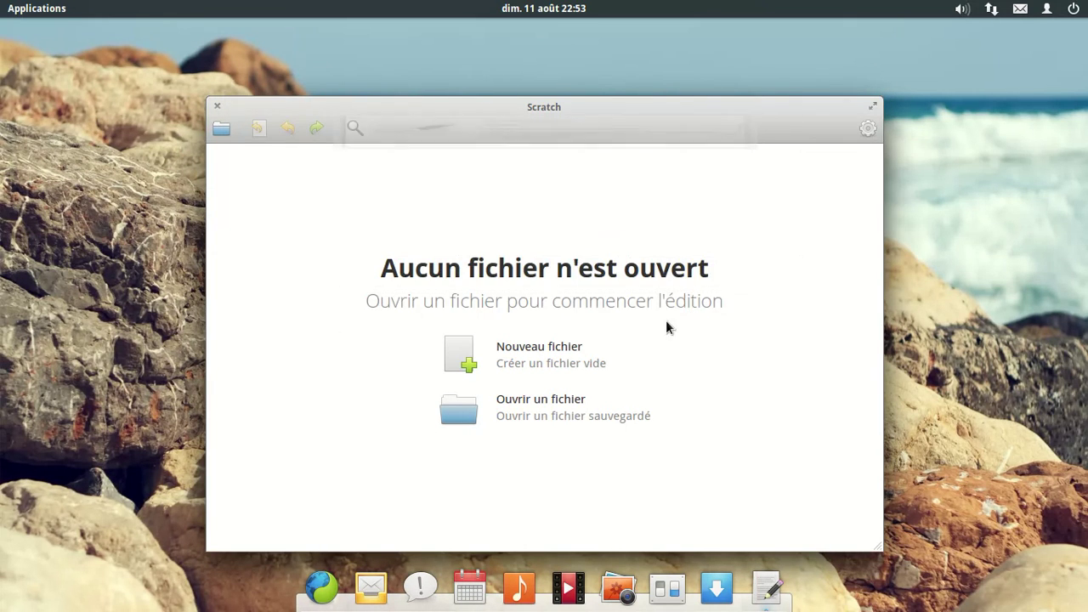
left_click(560, 363)
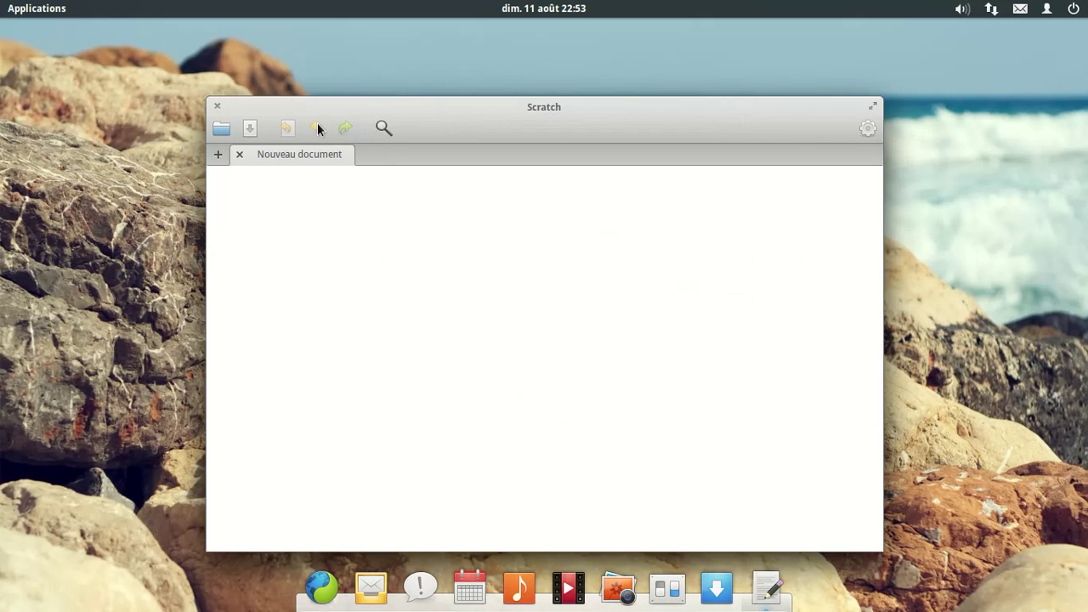
left_click(217, 107)
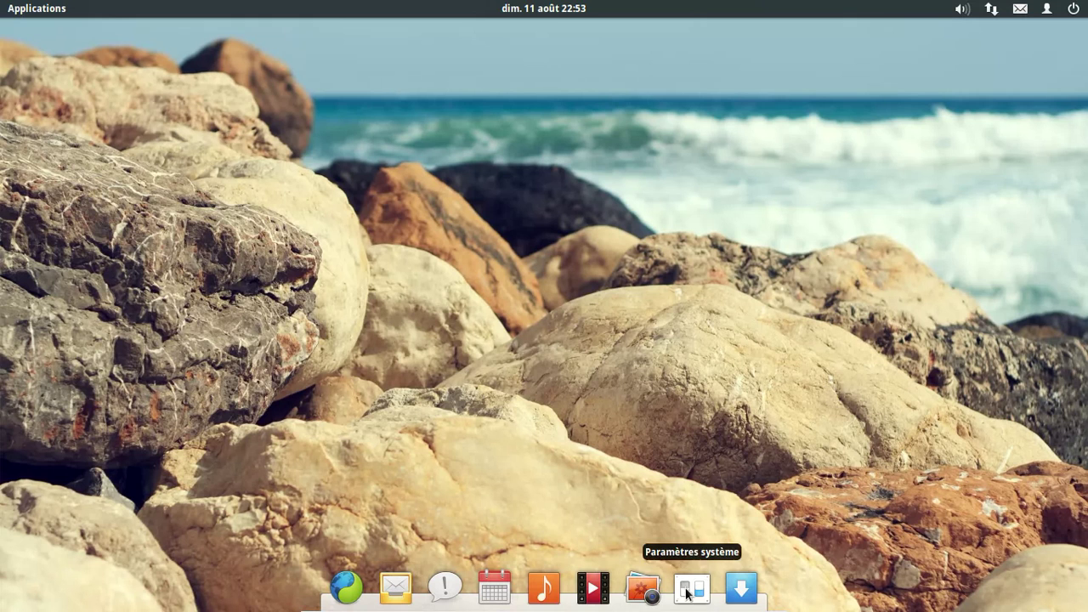
- Launch Musique and request installation of the missing MP3 decoder extension
left_click(553, 587)
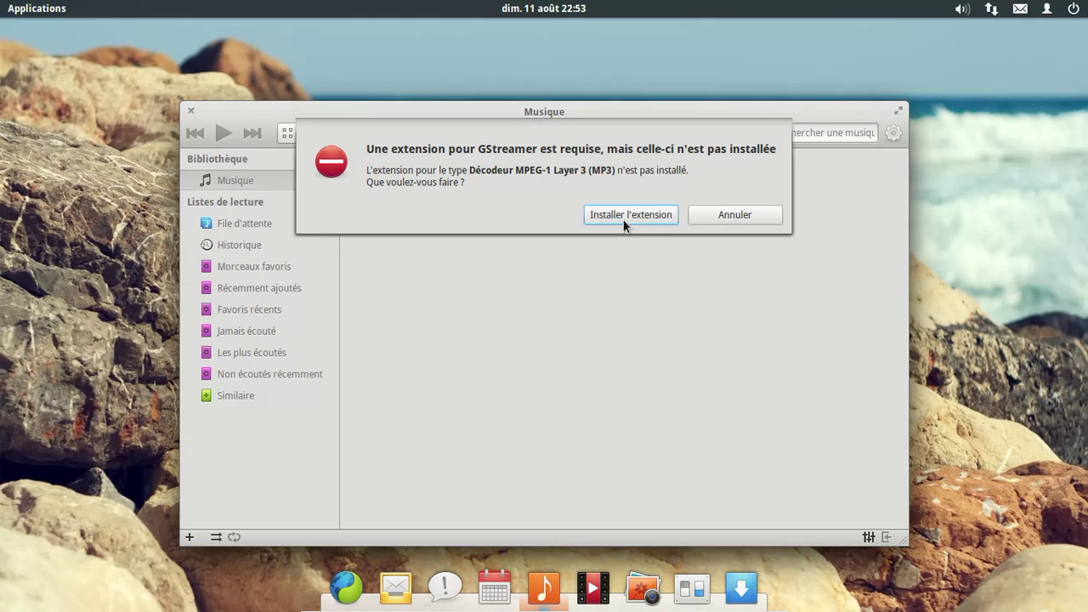
left_click(619, 214)
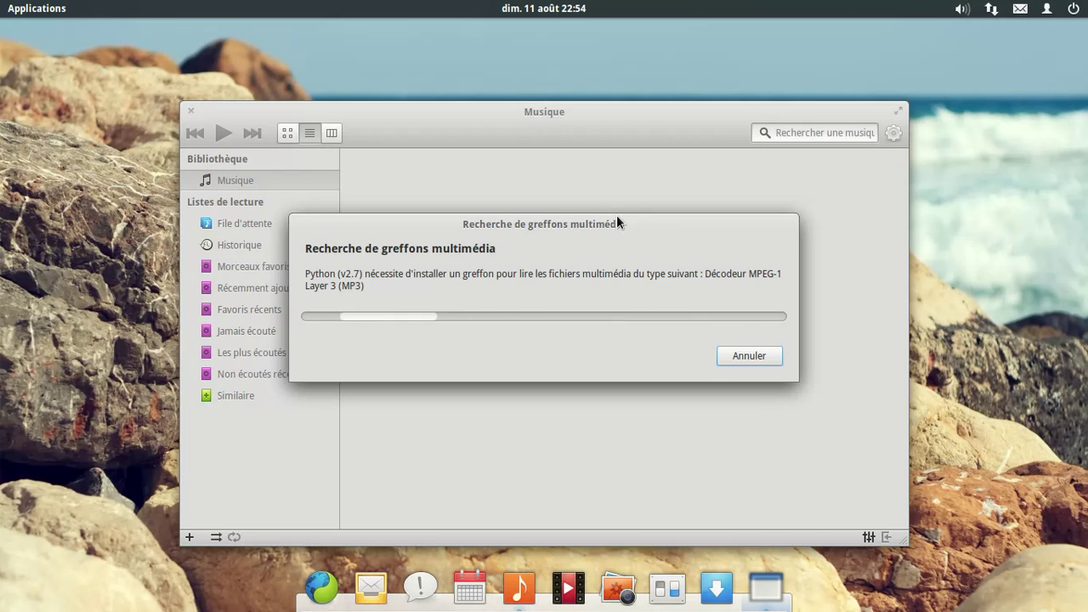
left_click(42, 15)
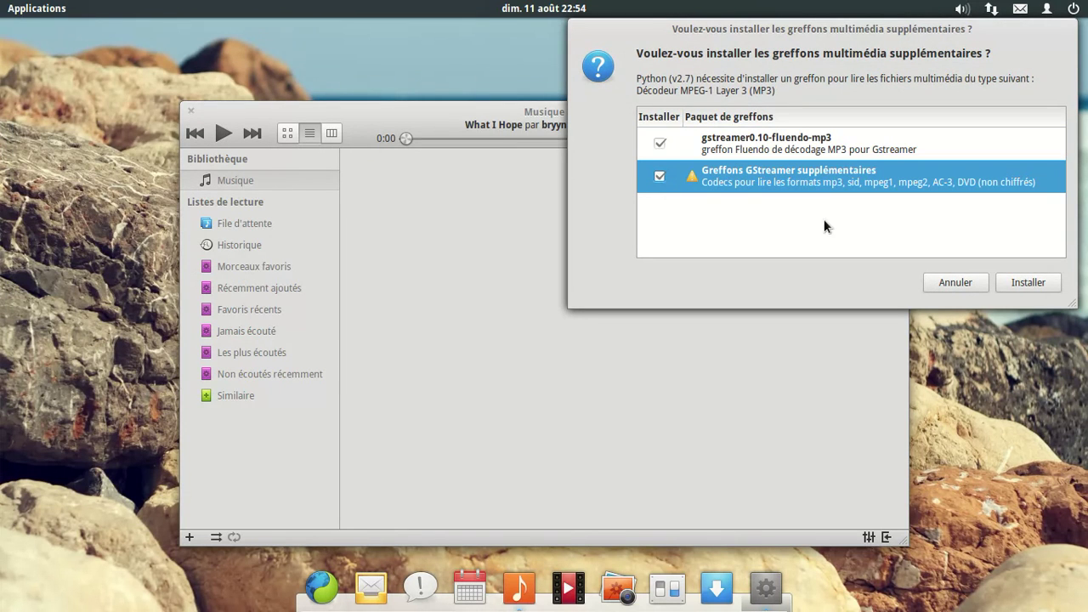
- Install the selected GStreamer plugin packages, authenticating with the account password
left_click(1037, 285)
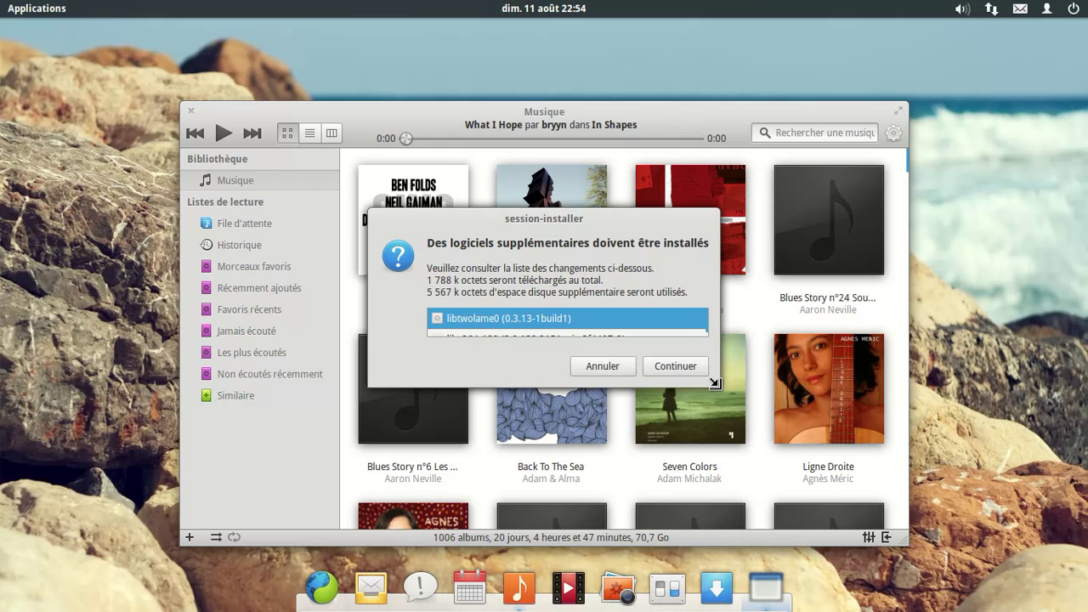
left_click_drag(715, 383, 961, 482)
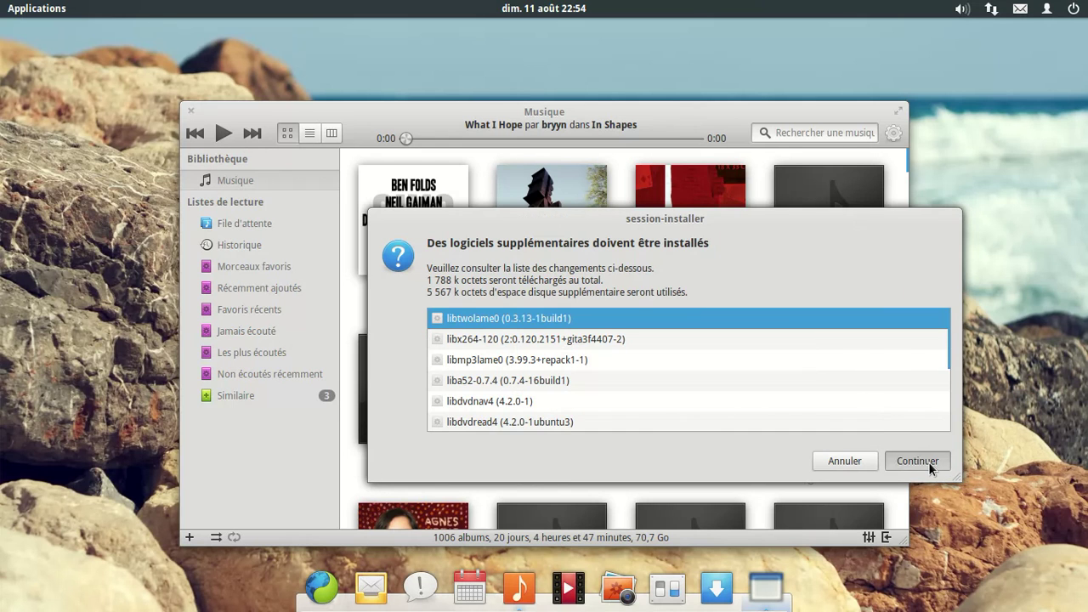
left_click(930, 463)
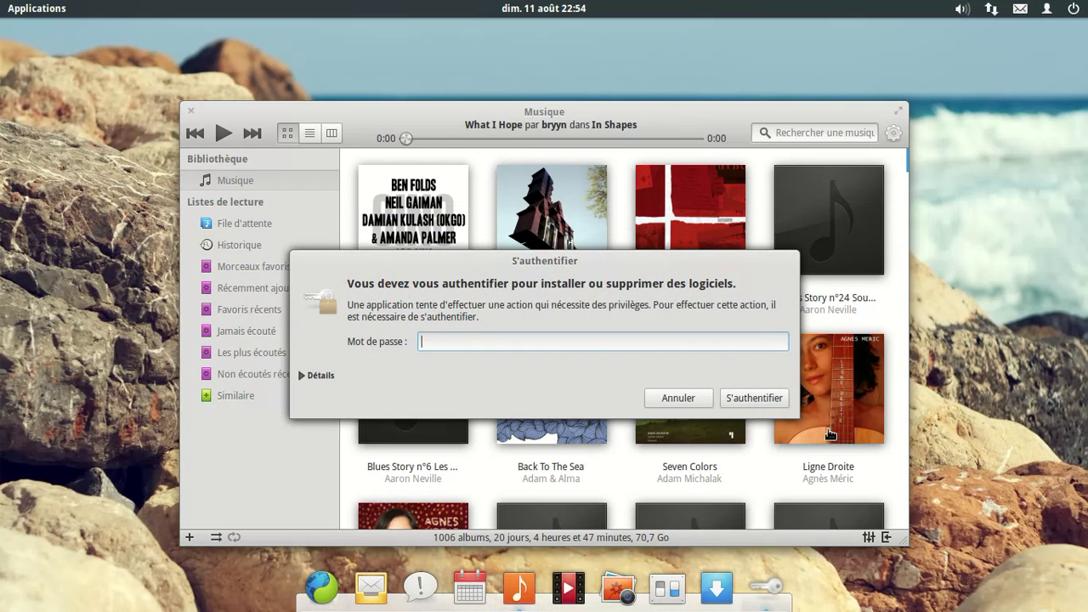
type("••••••••")
key("Return")
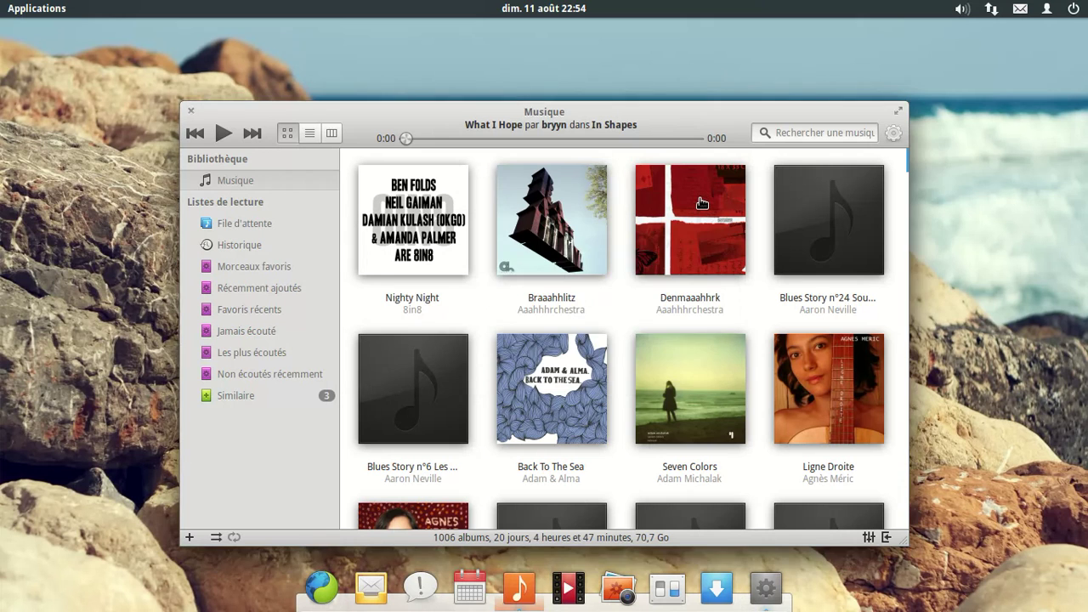
- Open and close the Denmaaahhrk track list, then scroll down through the album grid
left_click(699, 200)
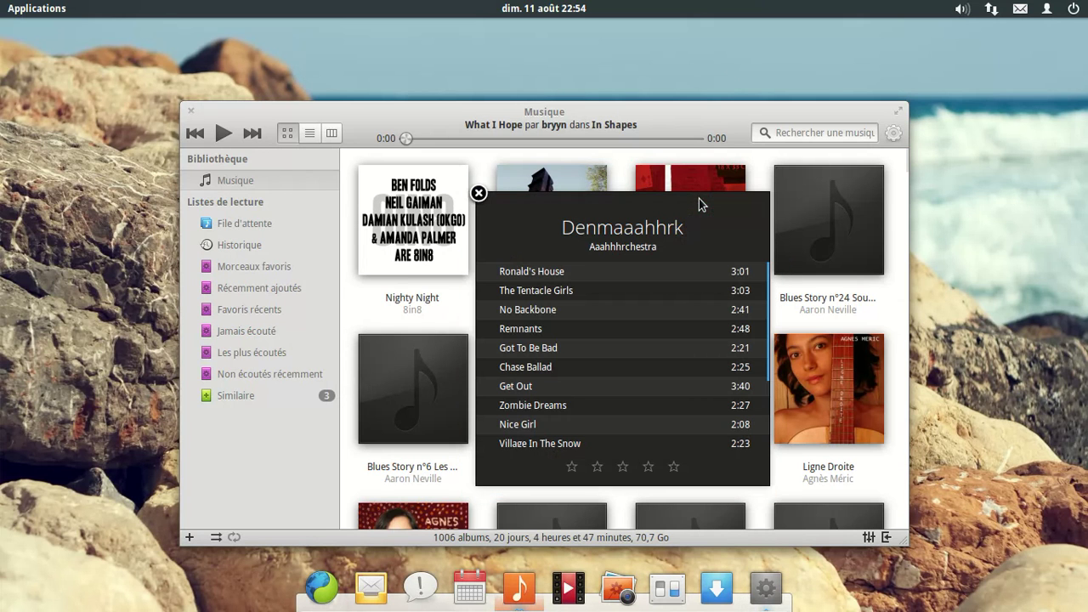
left_click(478, 195)
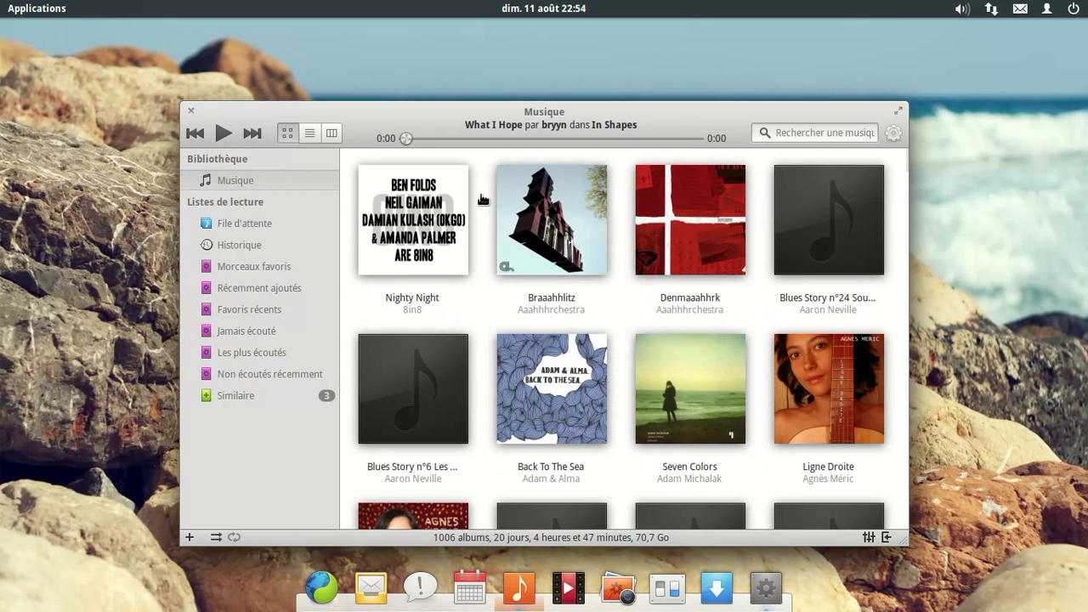
scroll(730, 231, "down", 5)
scroll(730, 231, "down", 5)
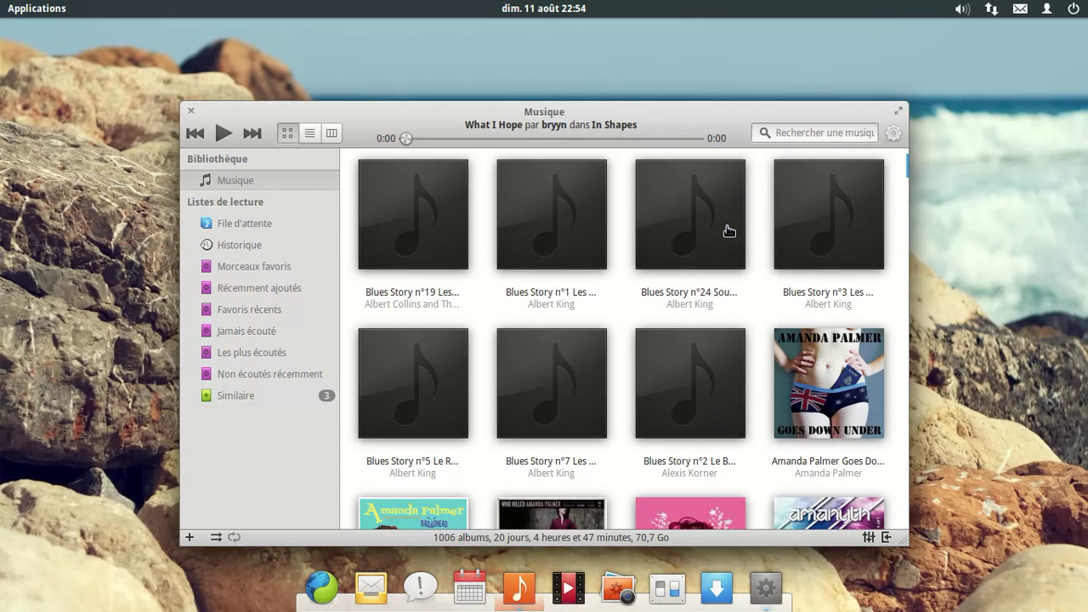
scroll(730, 231, "down", 3)
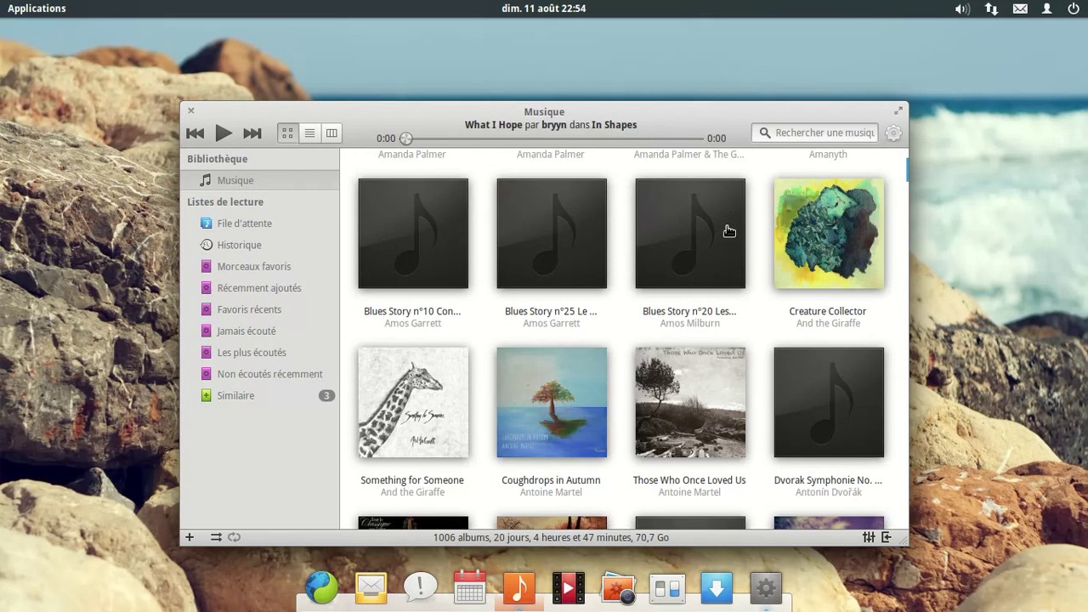
scroll(730, 231, "down", 5)
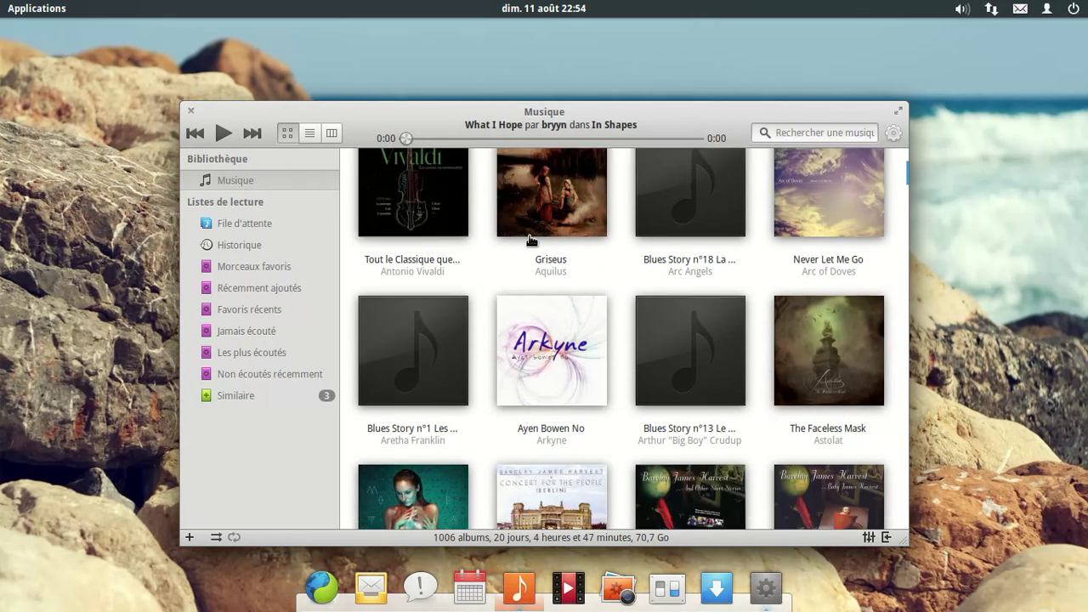
scroll(531, 241, "down", 3)
scroll(531, 241, "down", 7)
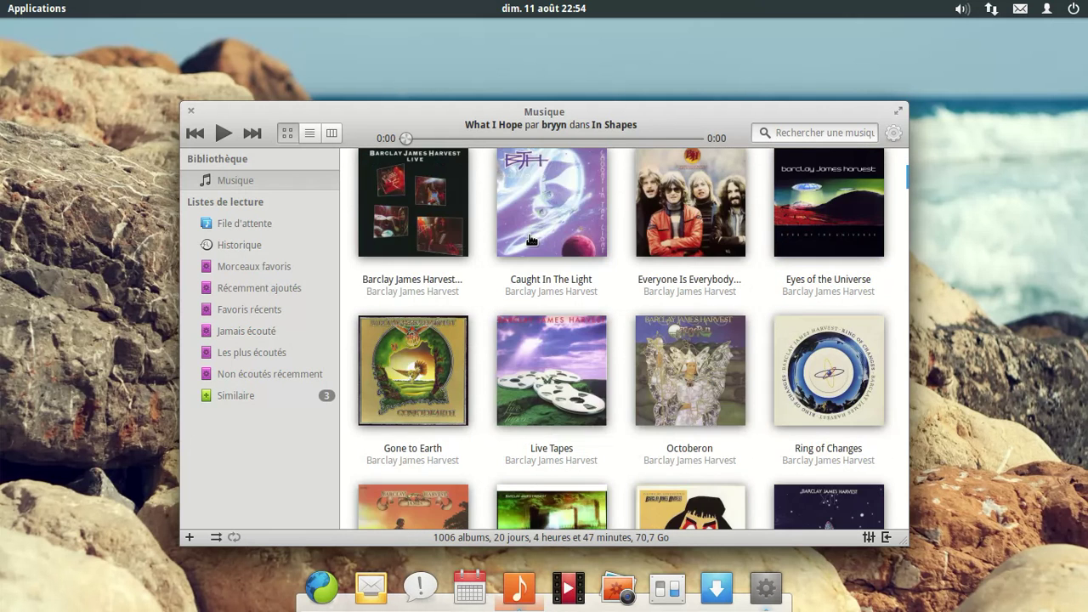
scroll(531, 241, "down", 10)
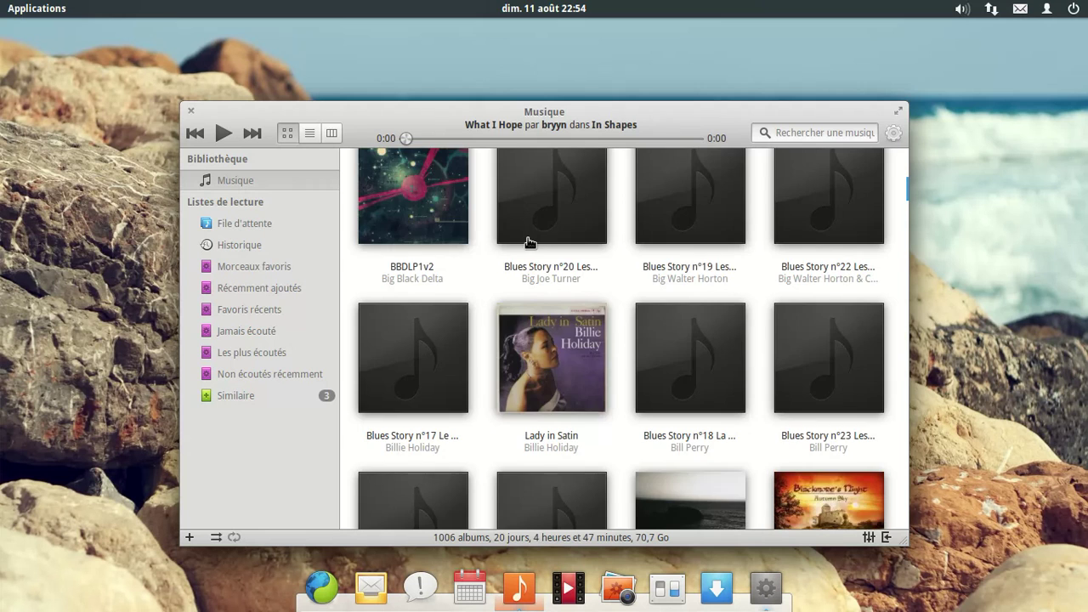
scroll(529, 242, "down", 5)
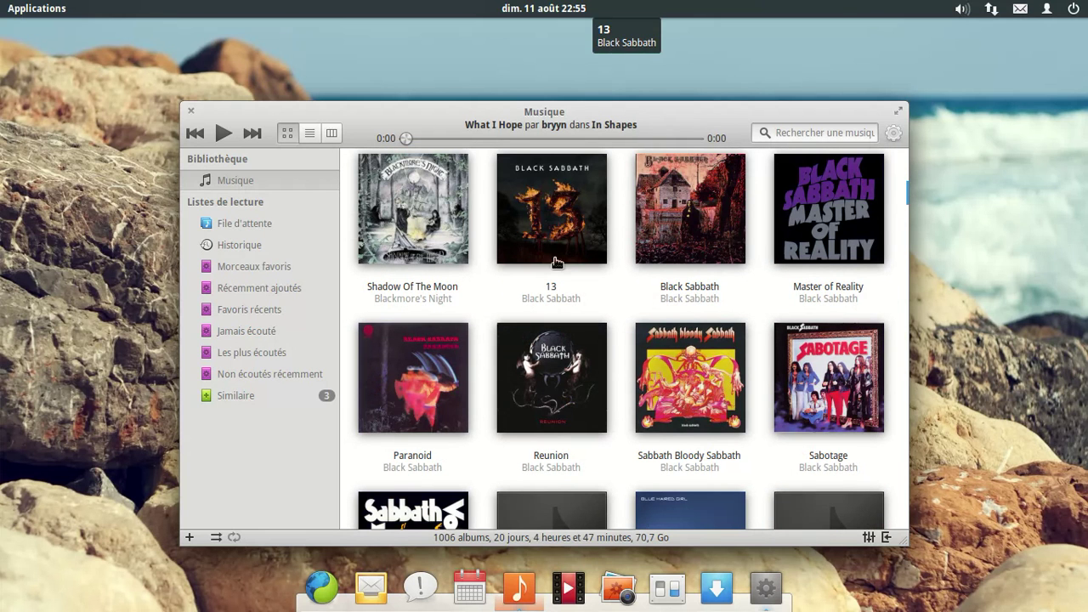
scroll(575, 279, "down", 4)
scroll(579, 276, "down", 6)
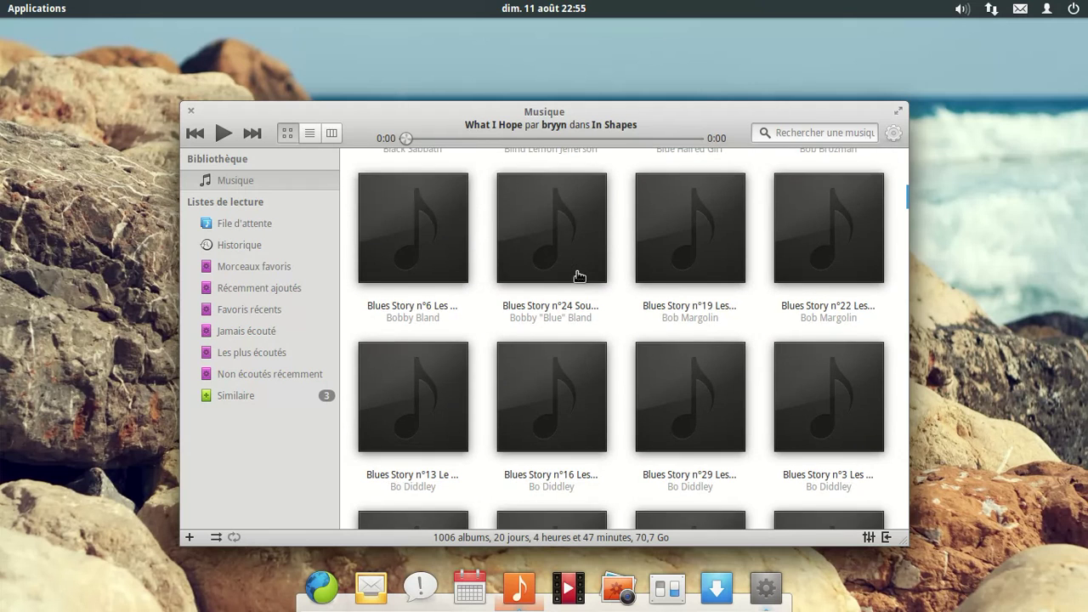
scroll(572, 264, "down", 2)
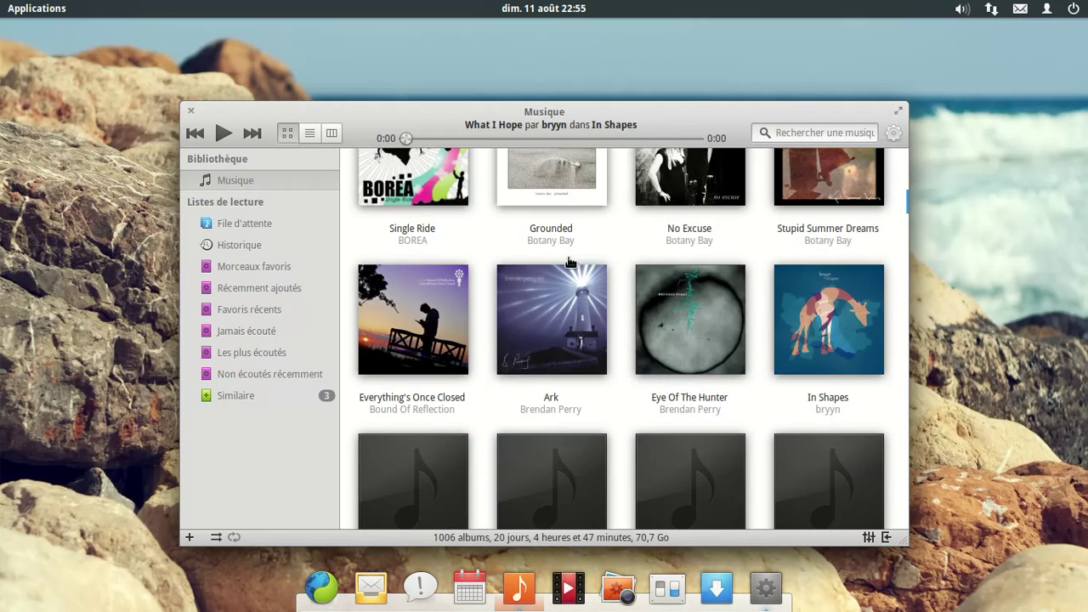
scroll(570, 262, "down", 6)
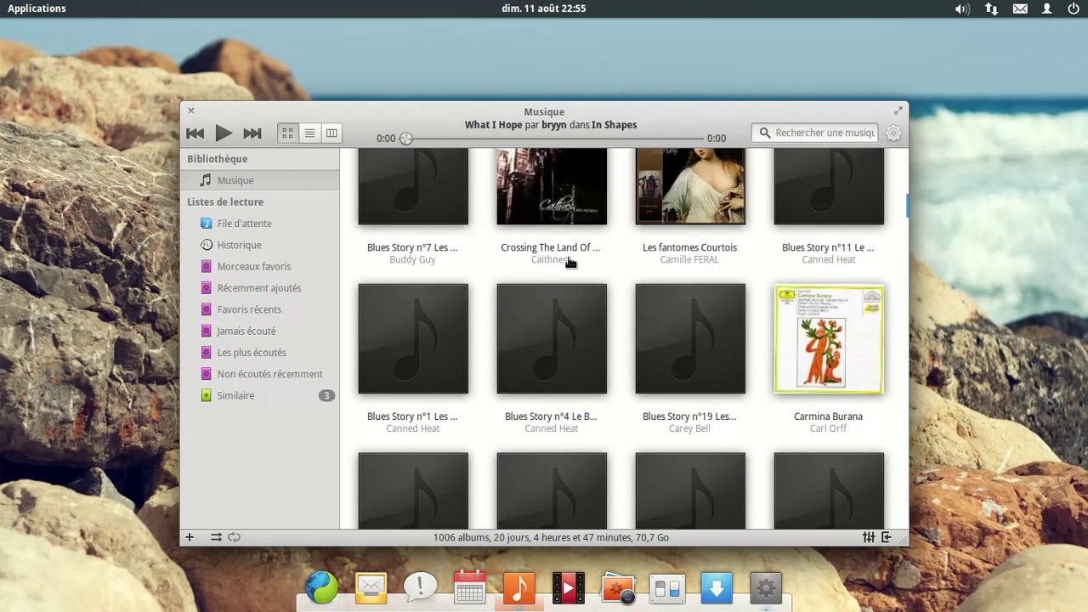
scroll(570, 261, "down", 15)
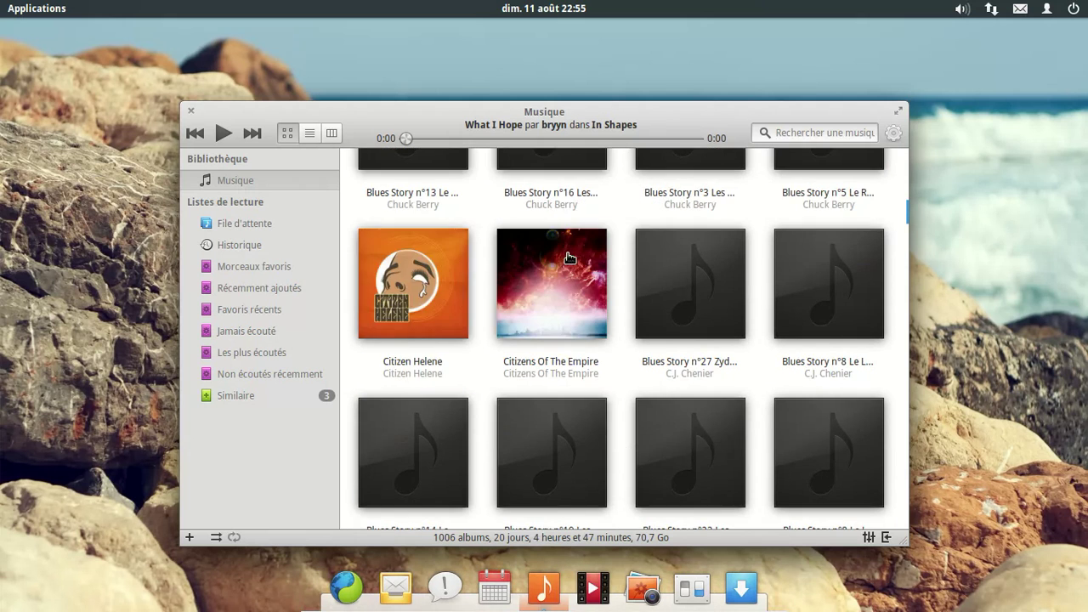
scroll(569, 258, "down", 13)
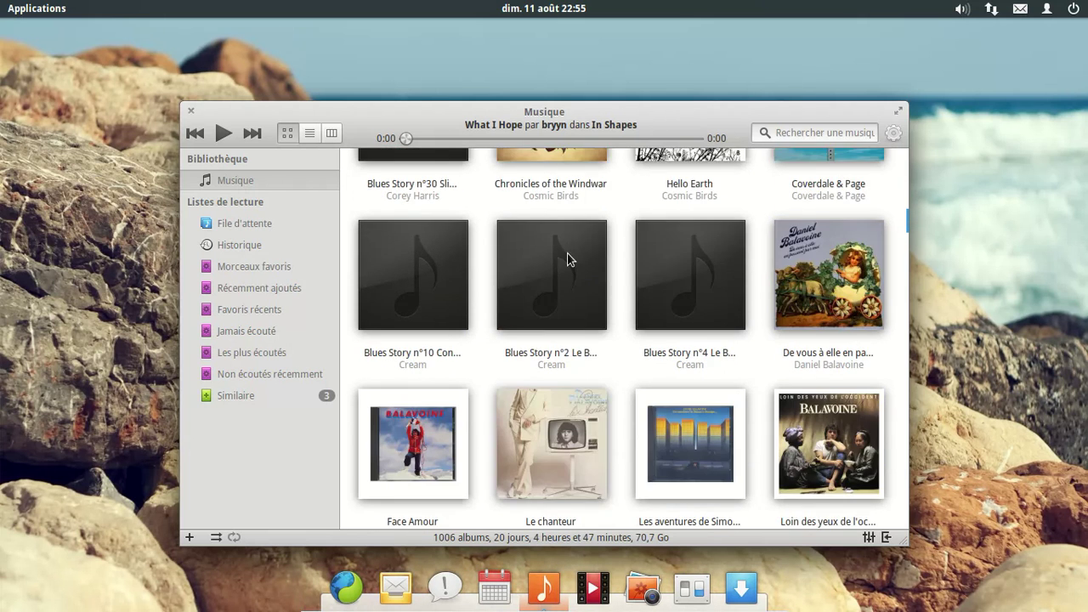
scroll(570, 259, "down", 15)
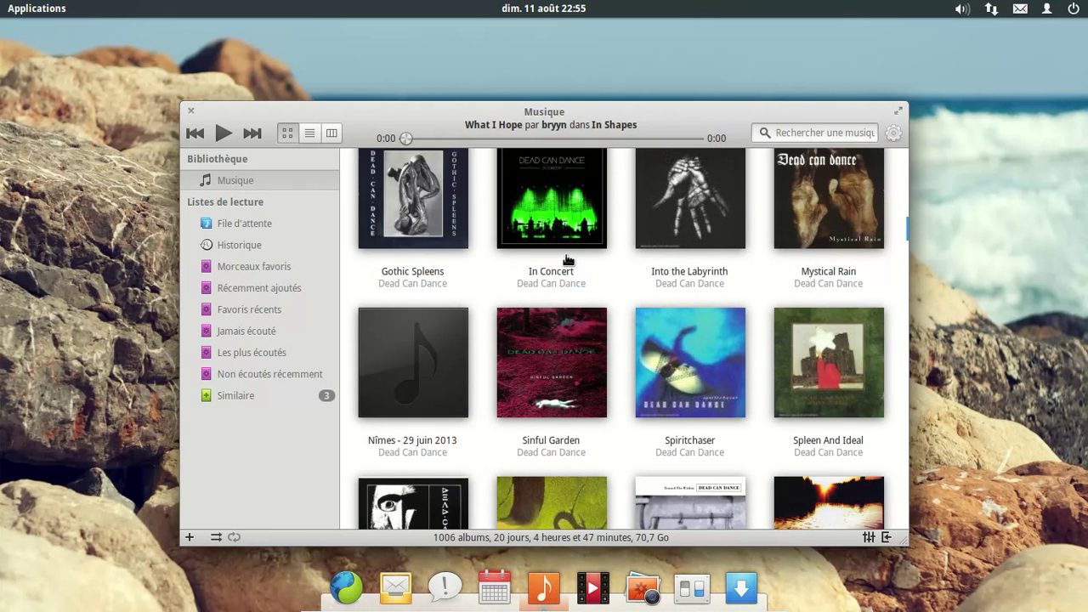
scroll(568, 260, "down", 5)
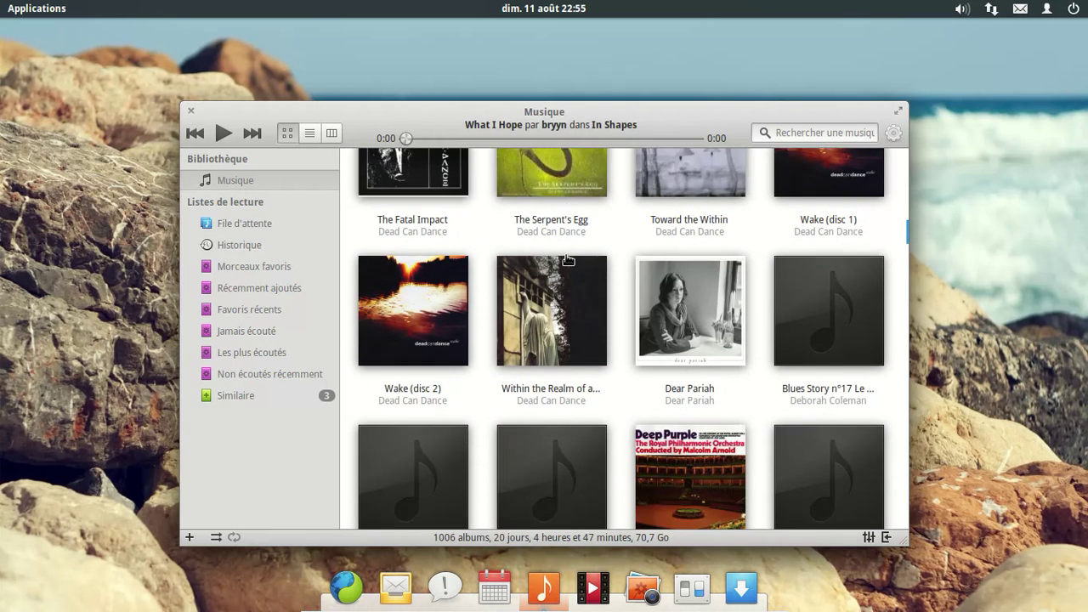
scroll(568, 259, "down", 4)
- Peek at Deep Purple's Concerto track list, then switch to list view with genre, artist and album columns
left_click(693, 228)
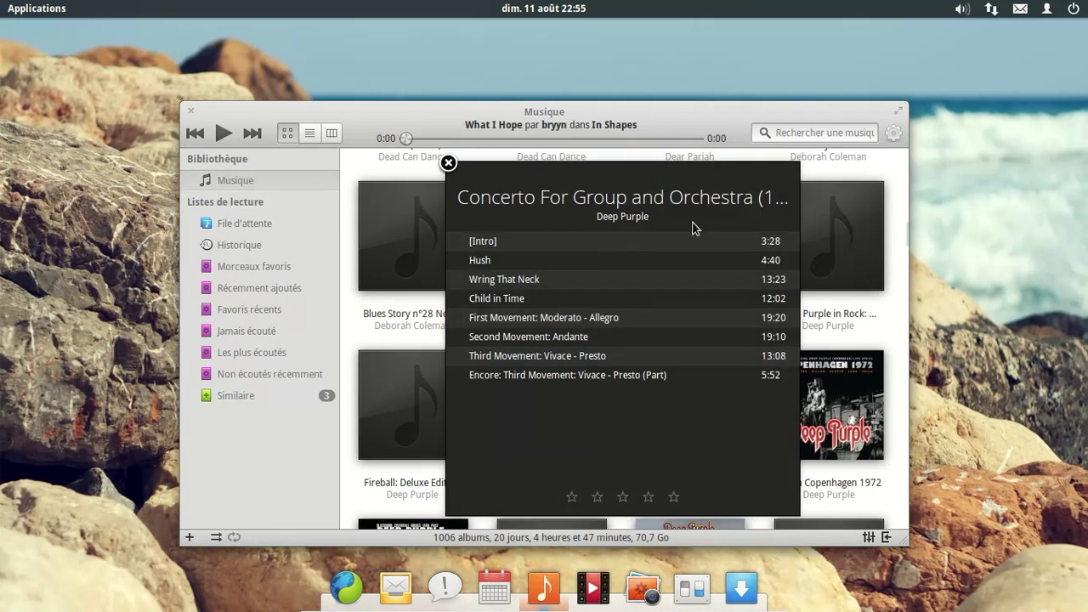
left_click(448, 162)
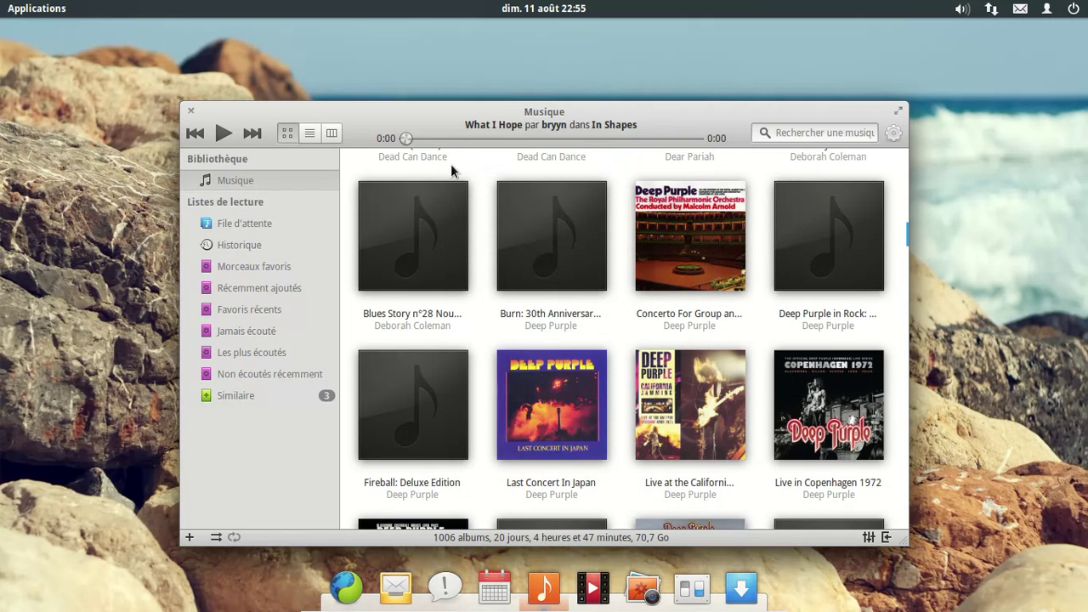
left_click(311, 131)
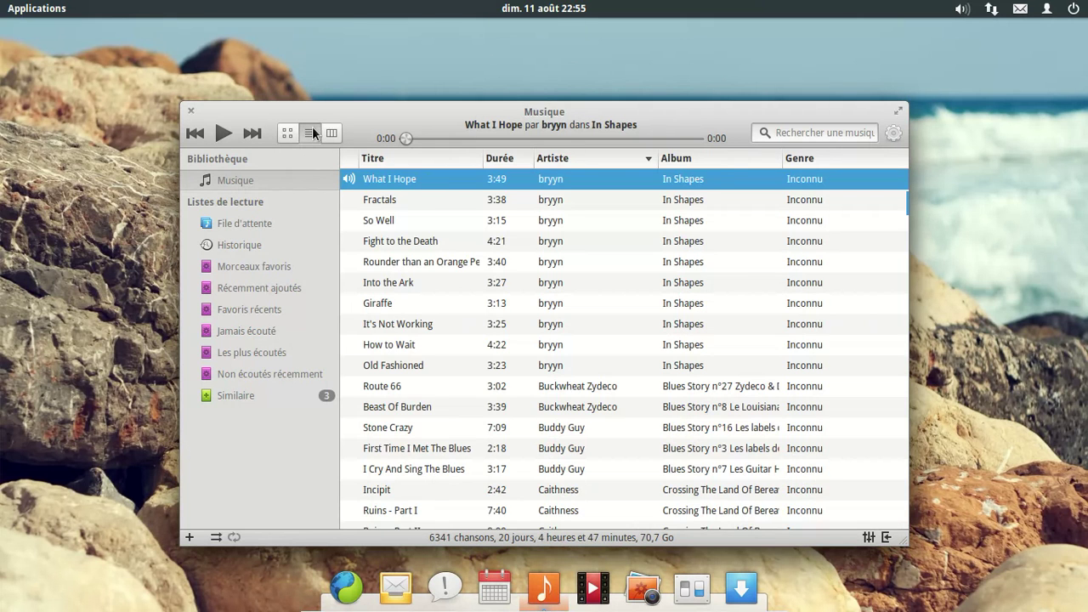
left_click(332, 134)
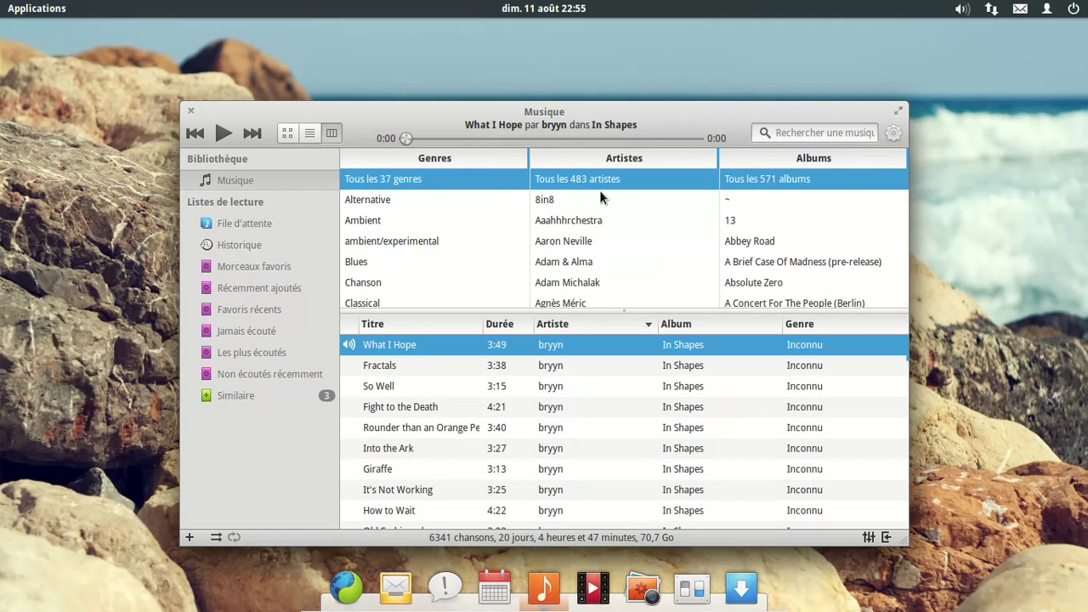
- Select Dead Can Dance and Mystical Rain, play Yulunga (spirit dance), then return to album covers
scroll(600, 194, "down", 10)
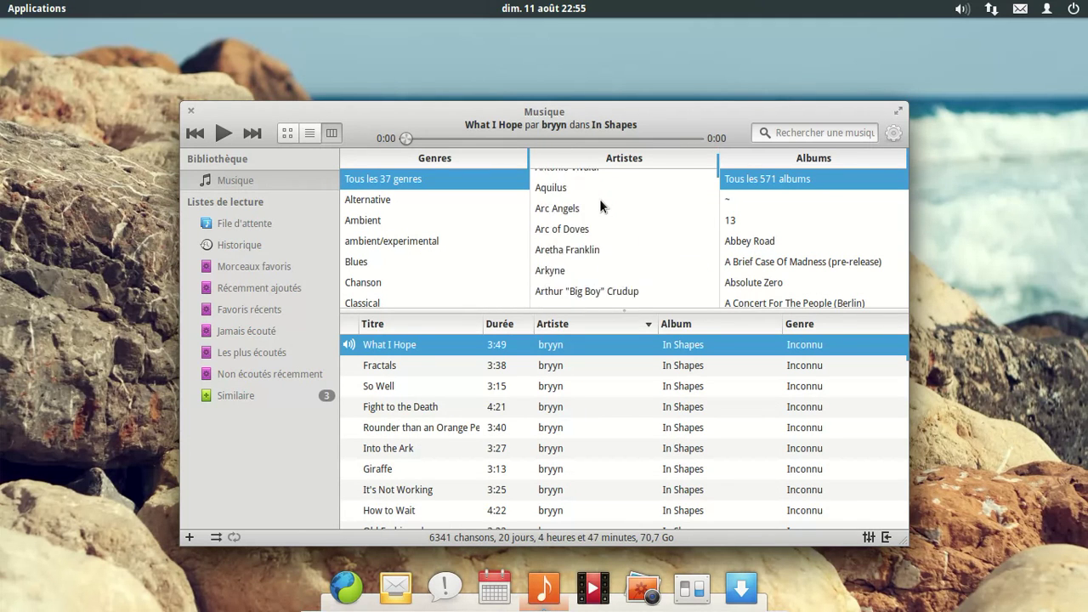
scroll(599, 207, "down", 10)
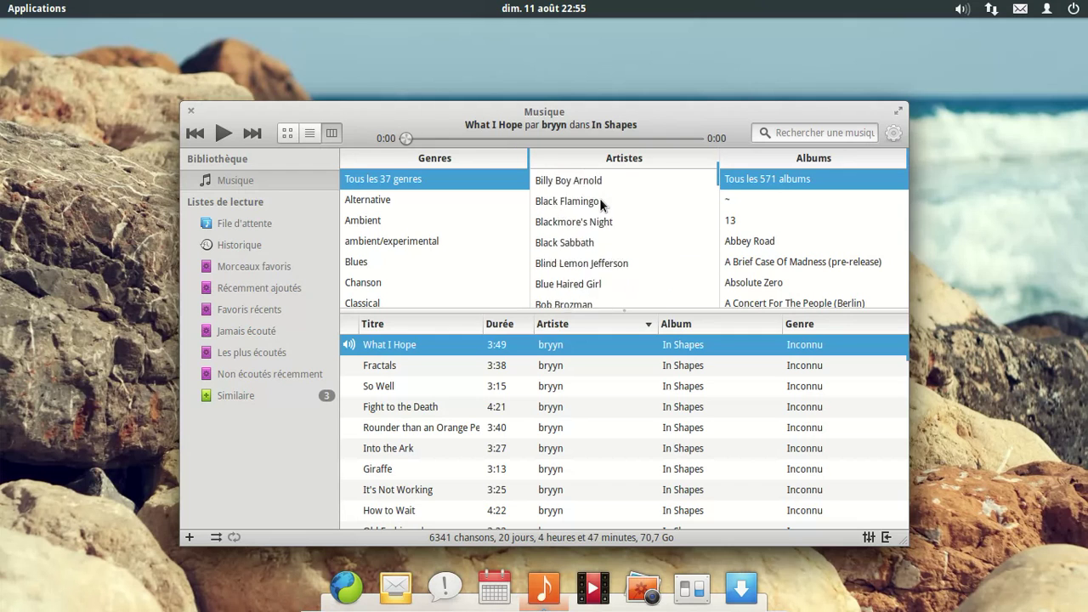
scroll(600, 205, "down", 10)
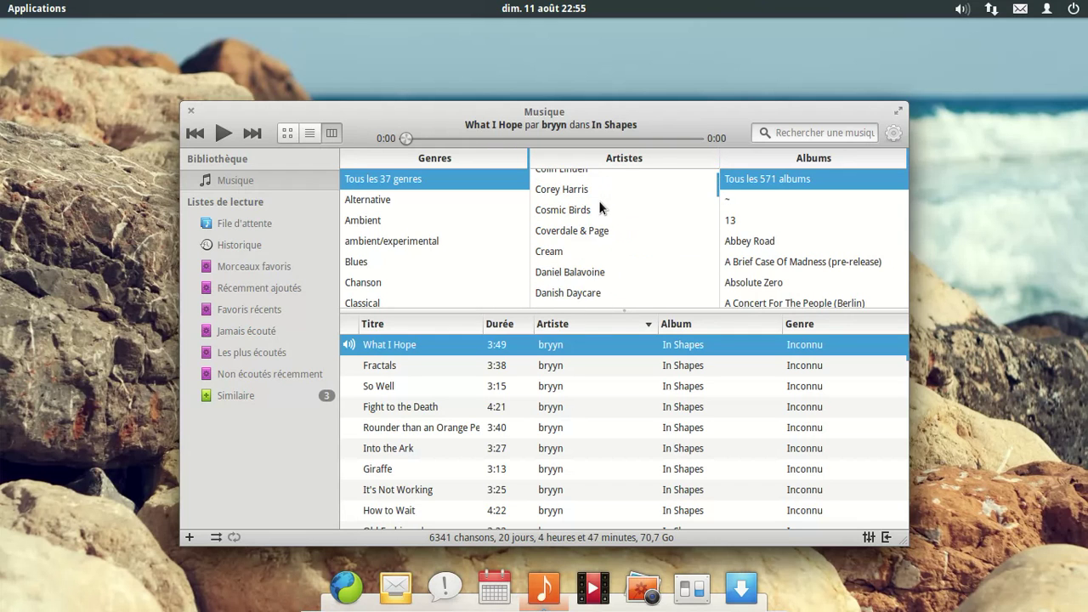
scroll(599, 209, "down", 3)
left_click(603, 272)
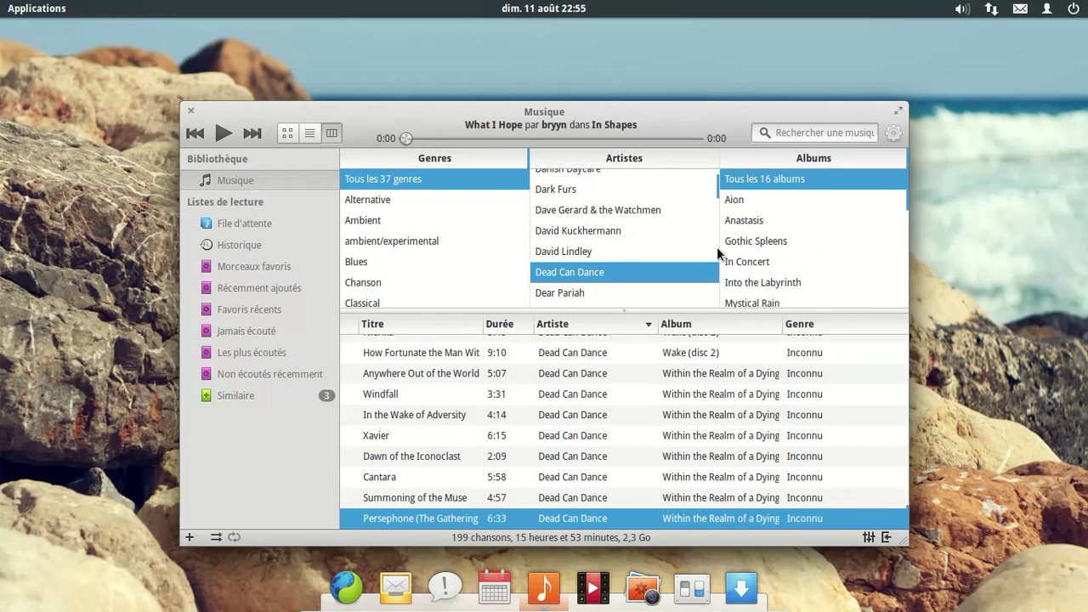
scroll(836, 217, "down", 2)
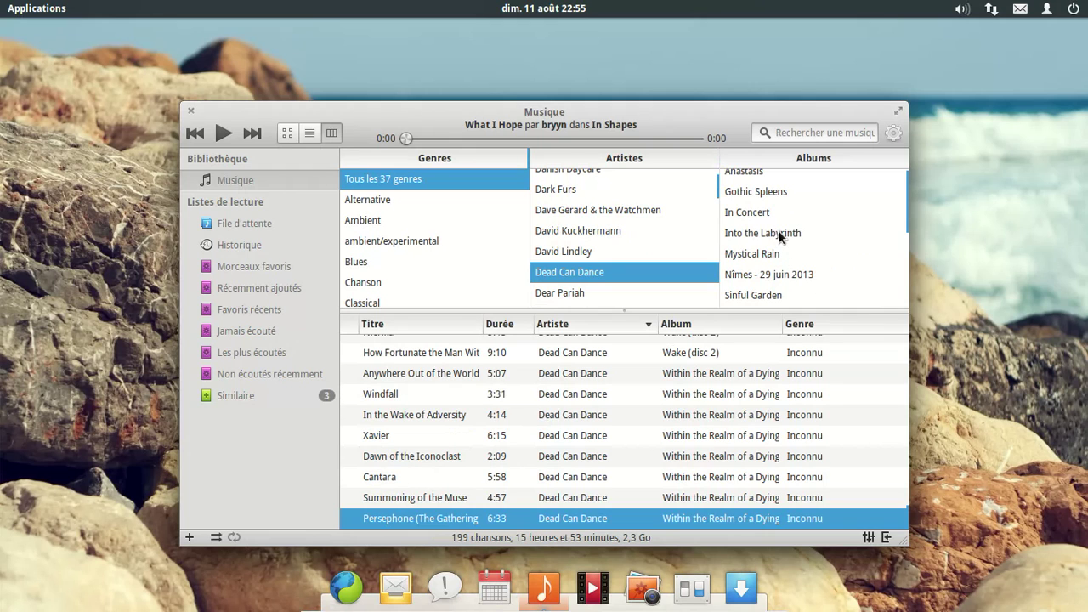
left_click(769, 253)
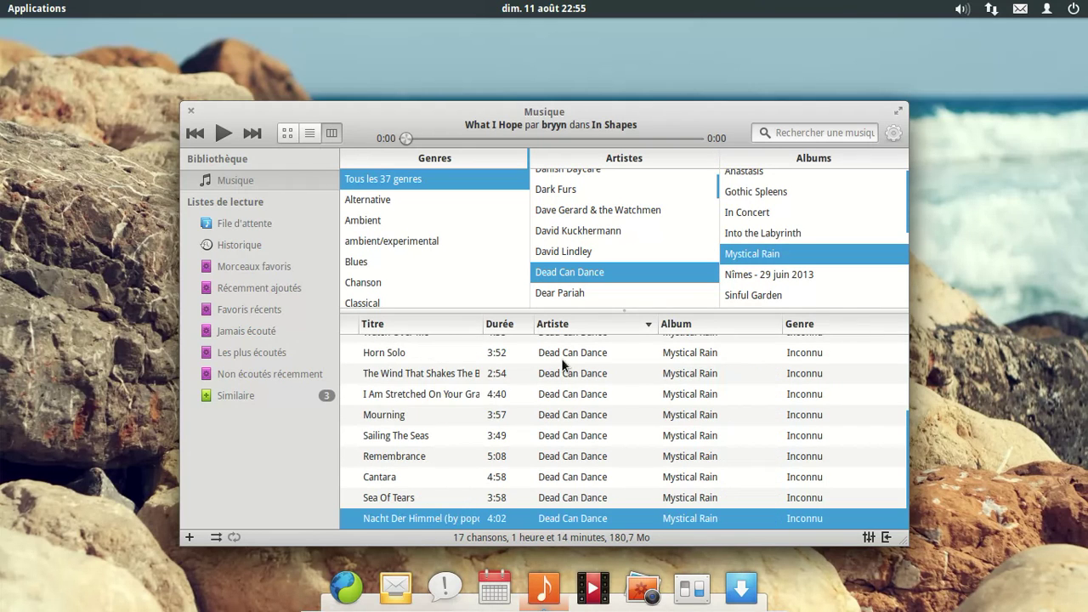
scroll(623, 383, "up", 5)
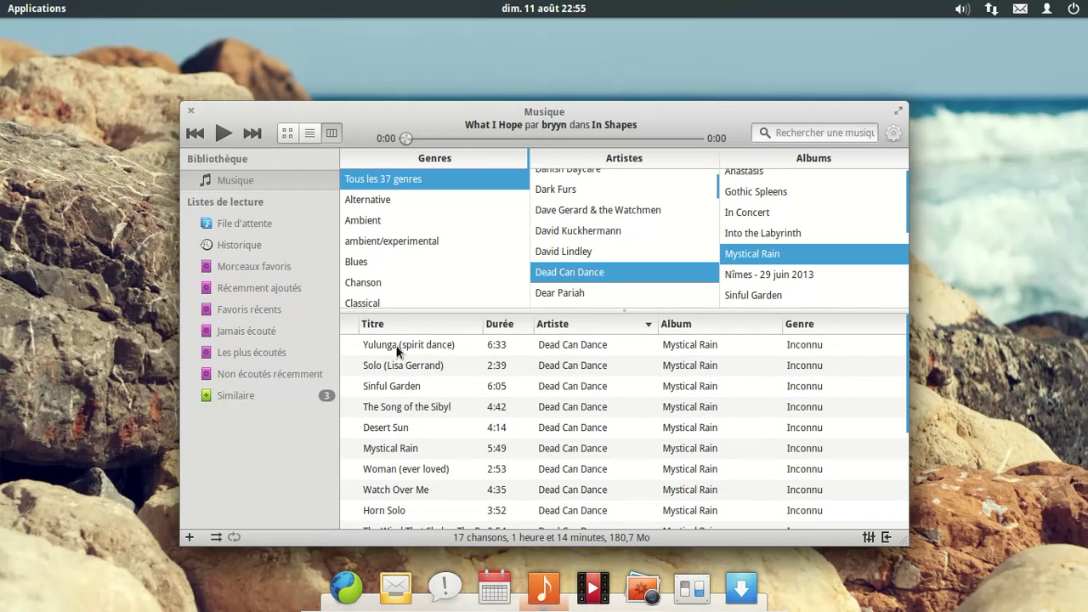
double_click(396, 349)
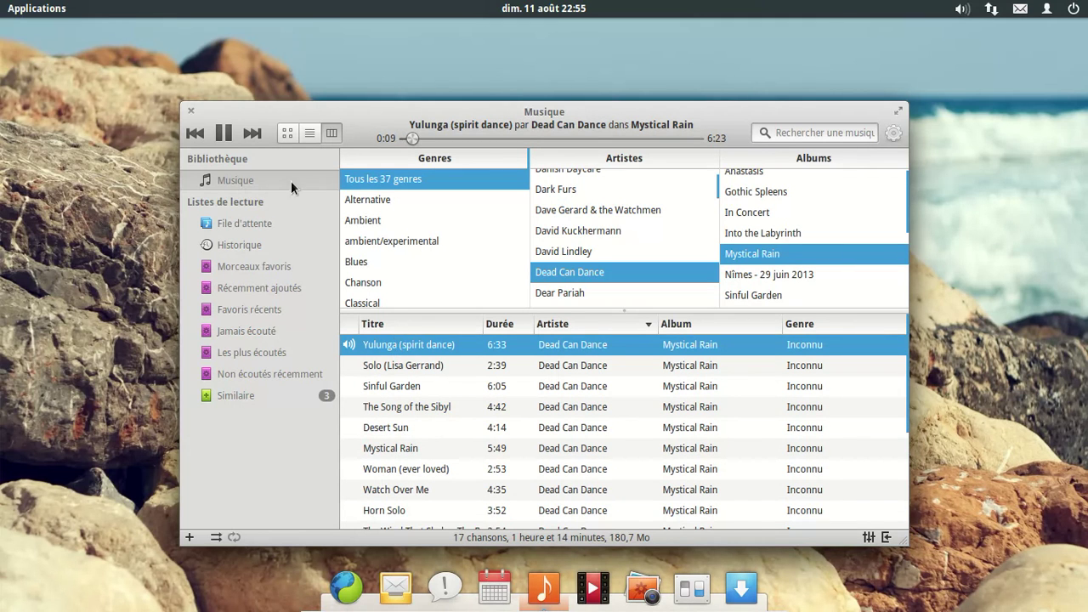
left_click(287, 133)
- Scroll to the Dead Can Dance albums and open the Mystical Rain cover's track list
scroll(554, 263, "down", 2)
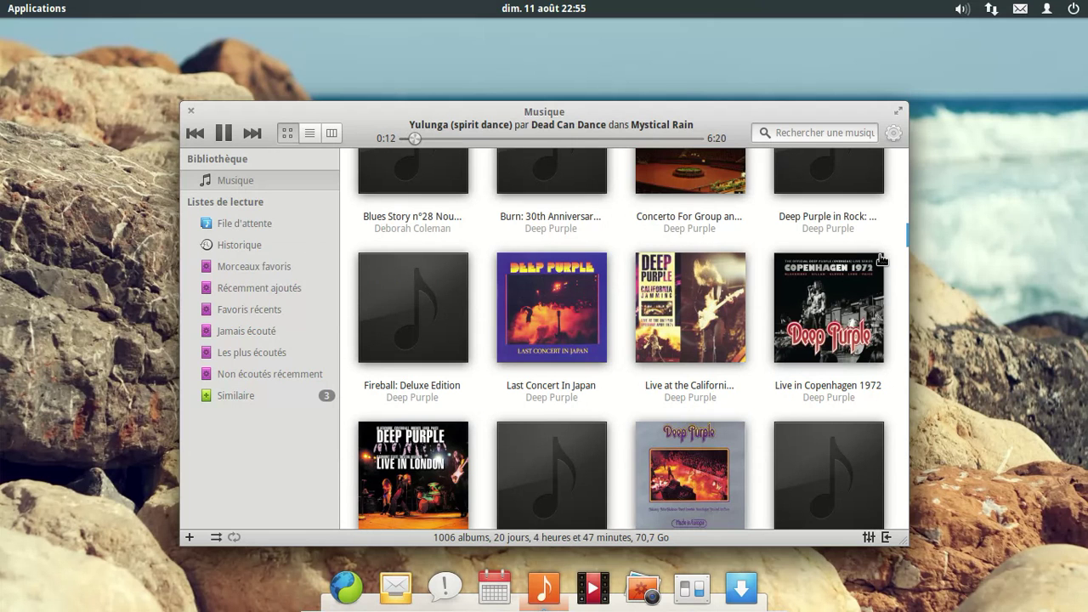
mouse_move(906, 238)
scroll(884, 251, "up", 5)
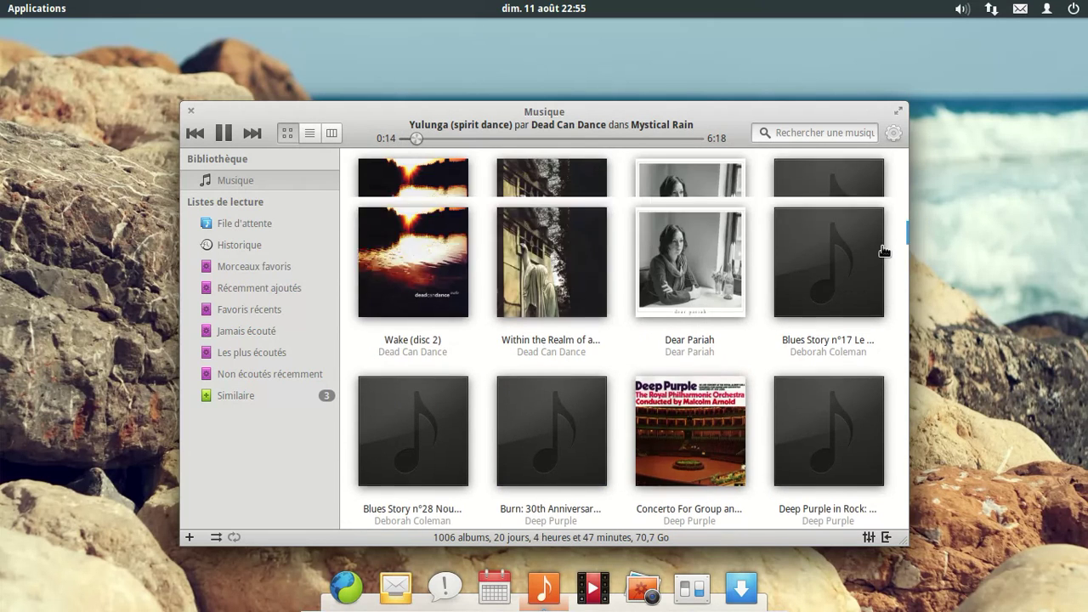
scroll(884, 251, "up", 5)
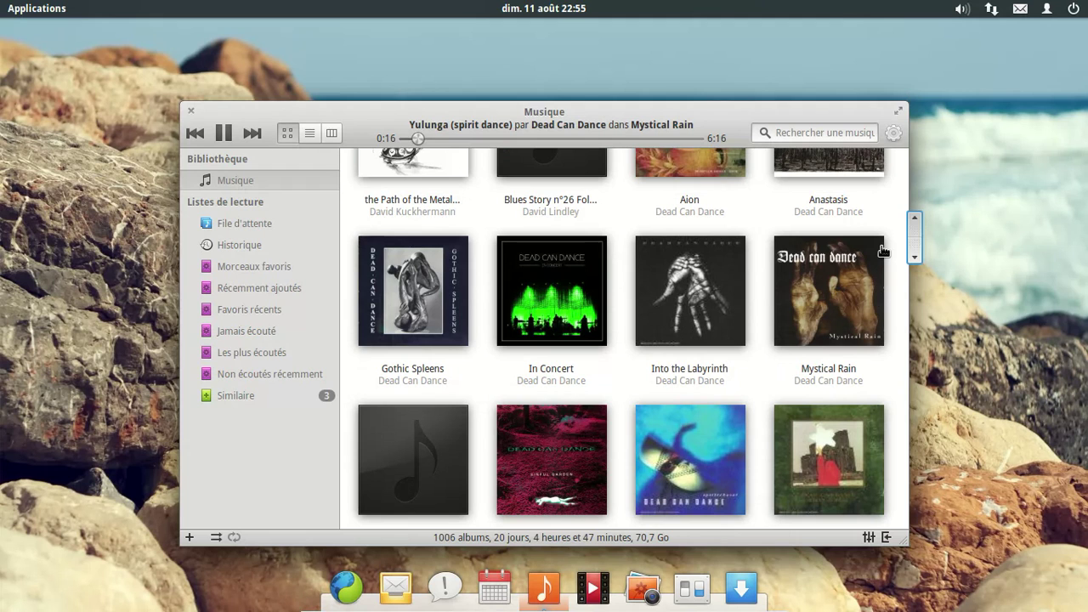
left_click(813, 313)
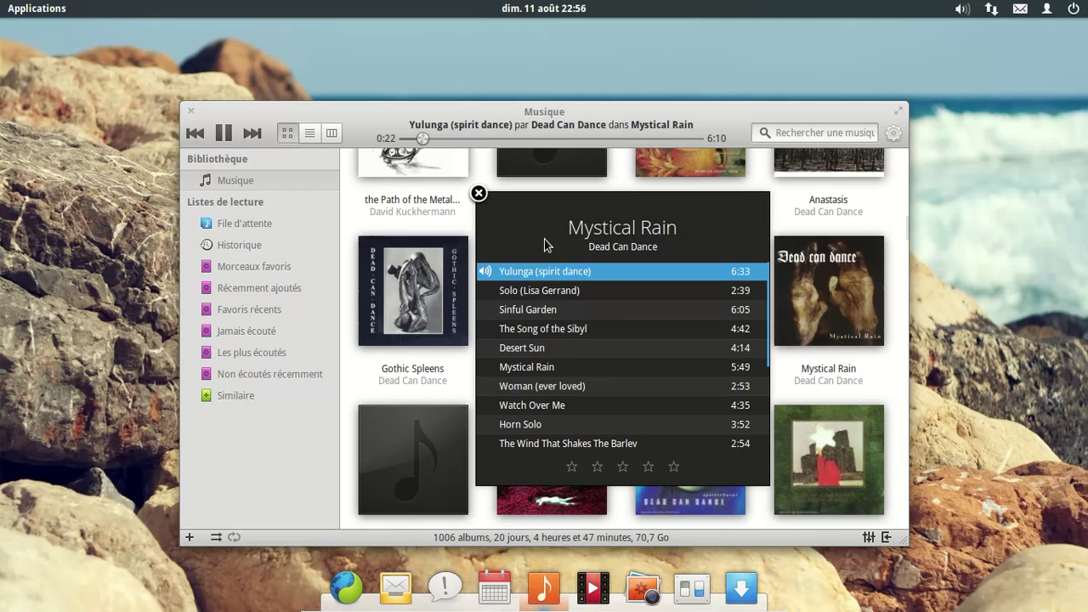
- Play Solo, Sinful Garden and Mystical Rain in turn, settle on Mourning, and close the popover
double_click(523, 290)
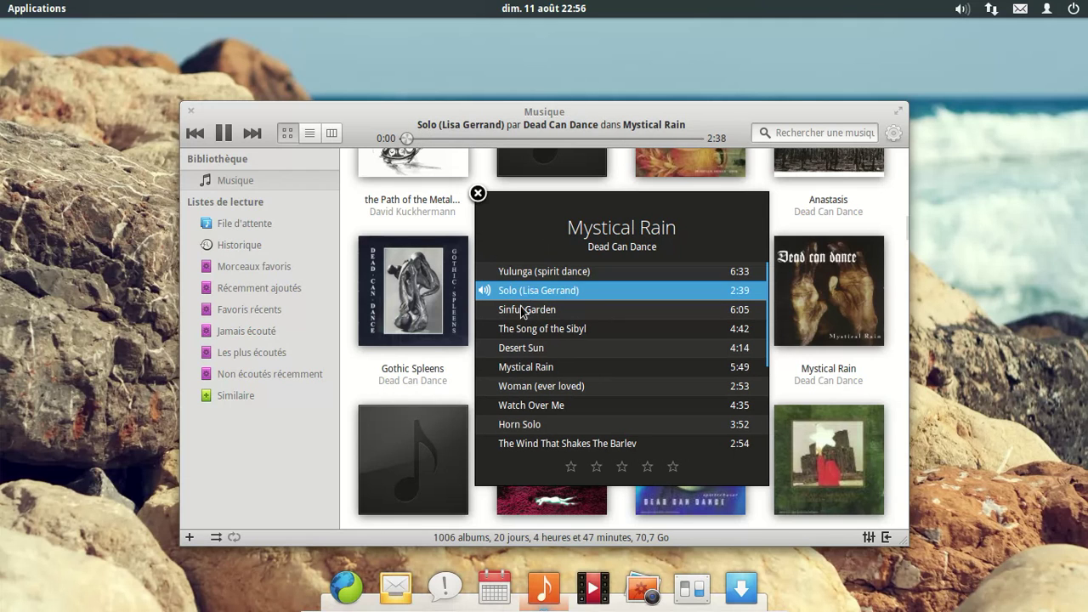
double_click(523, 310)
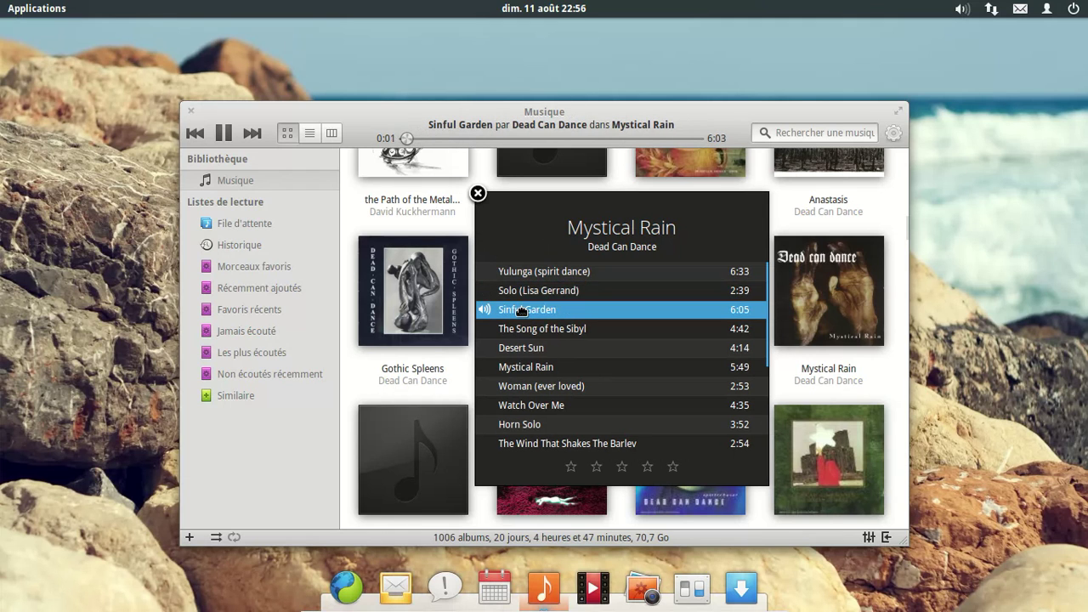
double_click(545, 364)
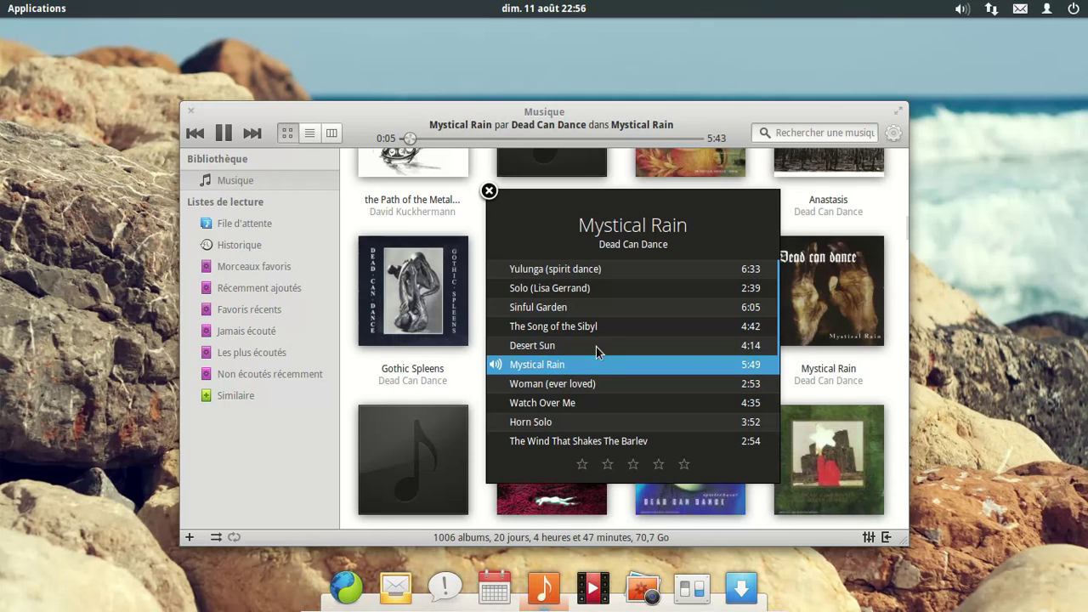
scroll(599, 349, "down", 5)
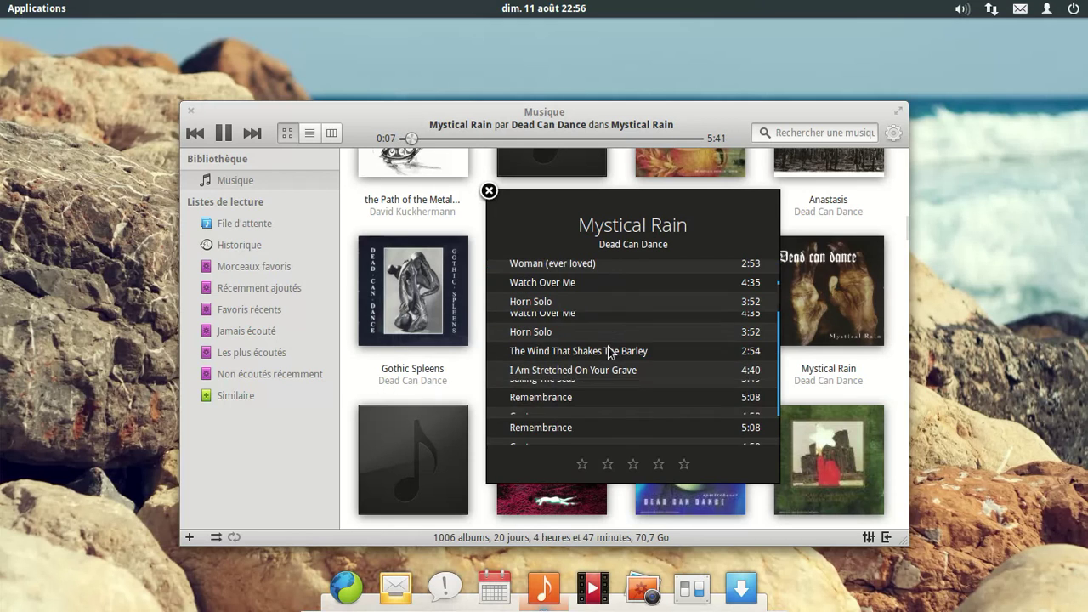
scroll(609, 352, "down", 1)
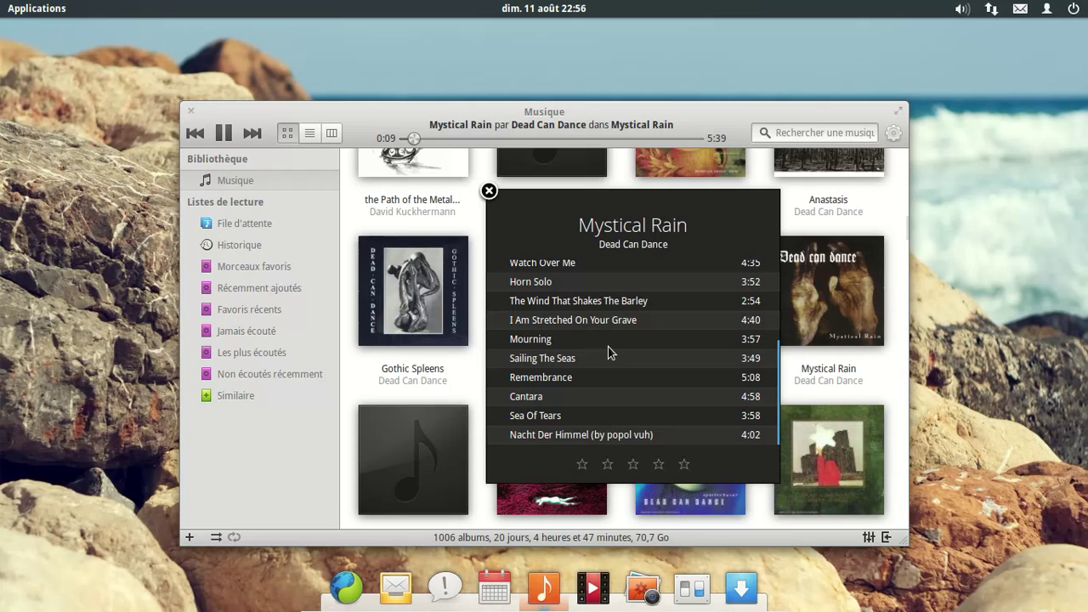
double_click(592, 342)
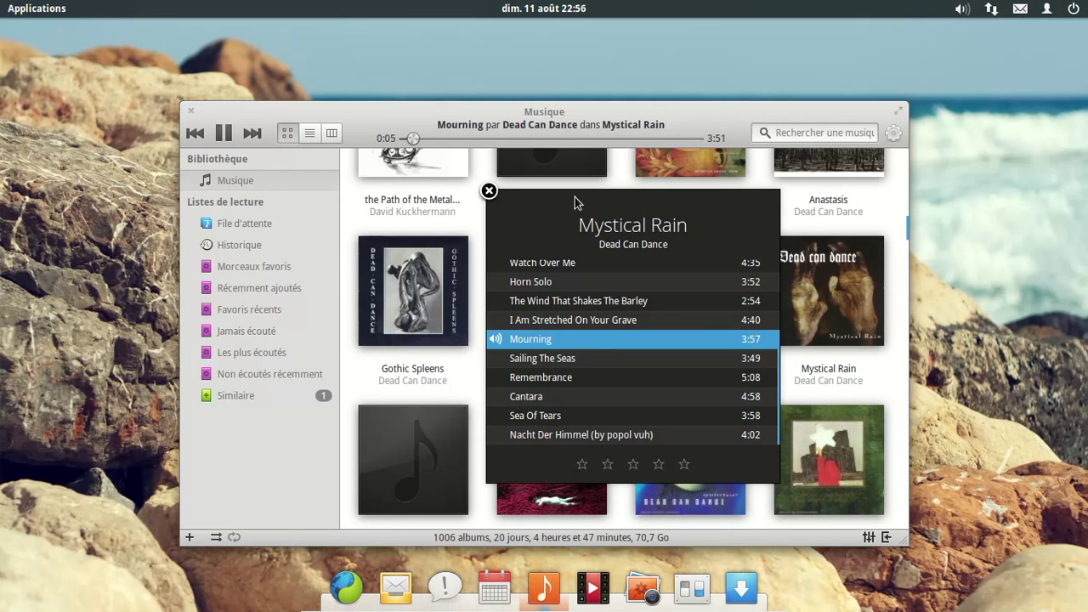
left_click(491, 192)
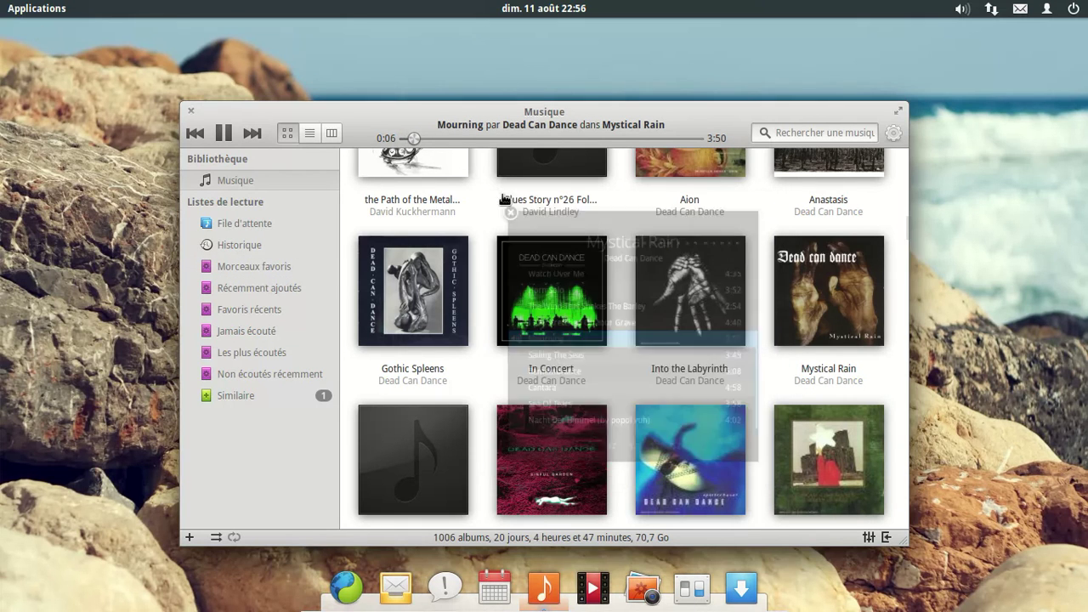
- View the Musique 0.2.2 About information and close it
left_click(892, 133)
left_click(890, 243)
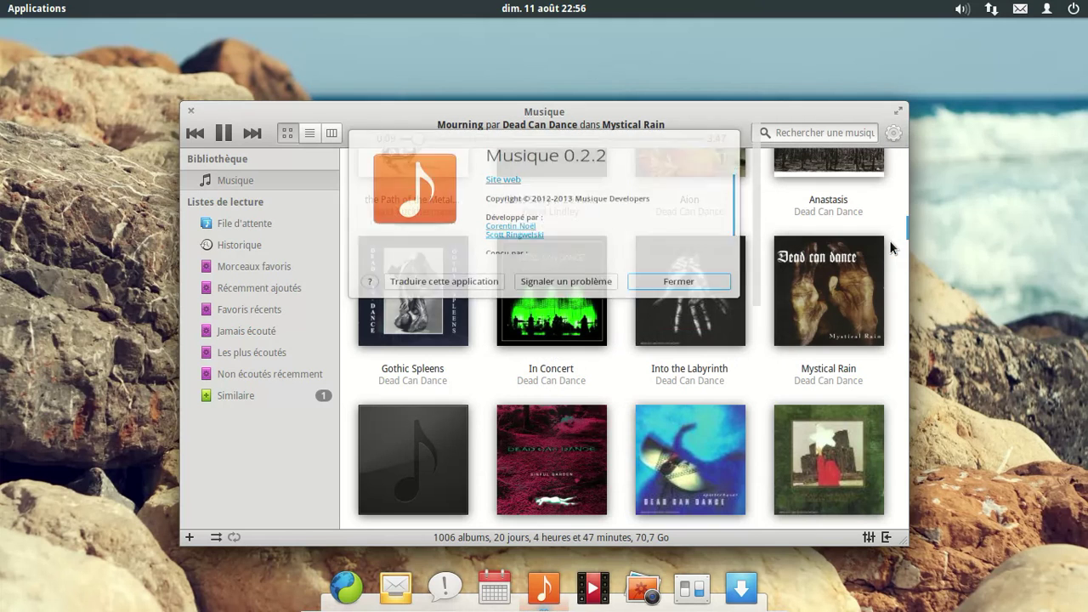
left_click_drag(743, 204, 744, 243)
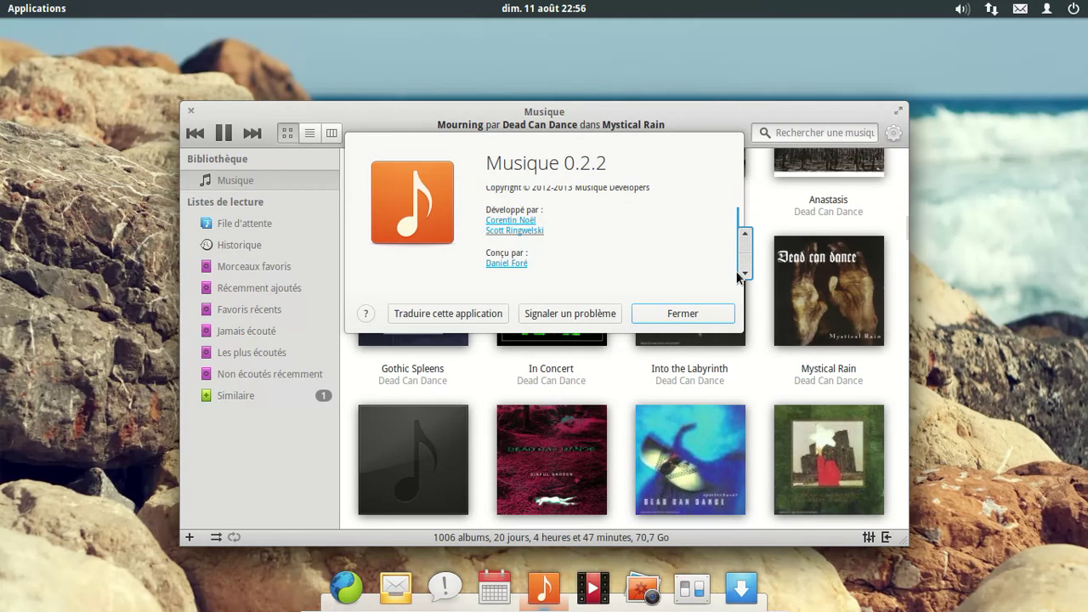
left_click(711, 314)
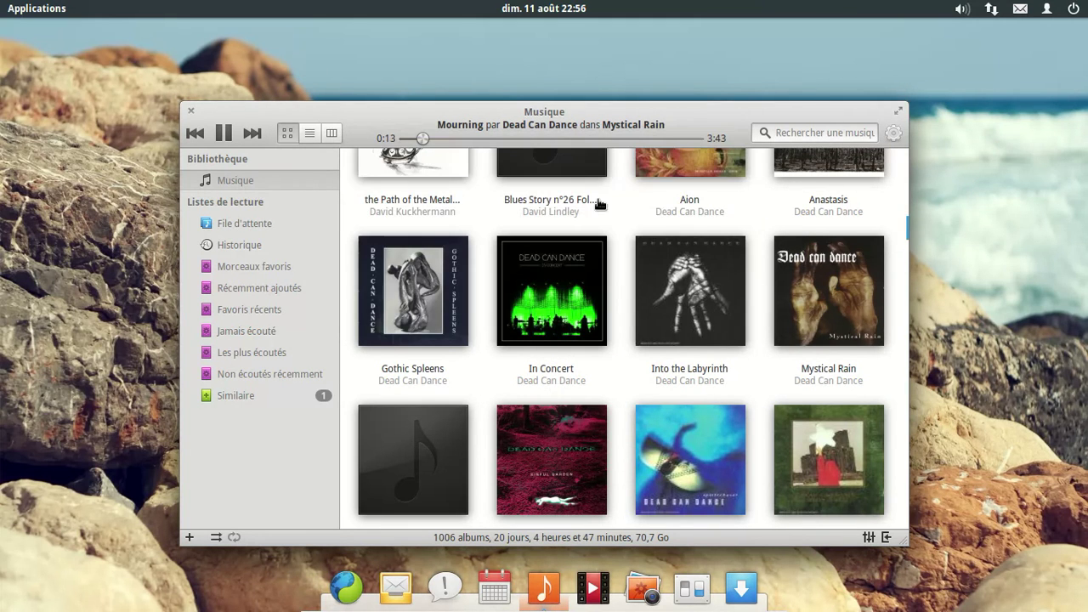
- Close the Musique window, briefly reopening it from the sound indicator's playback controls
left_click(191, 111)
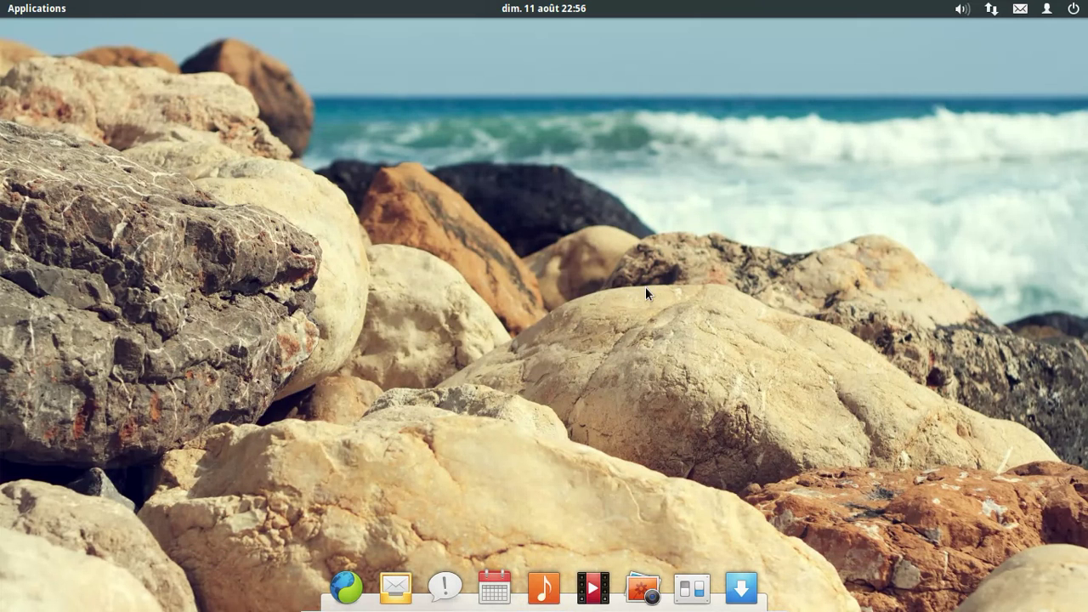
left_click(959, 12)
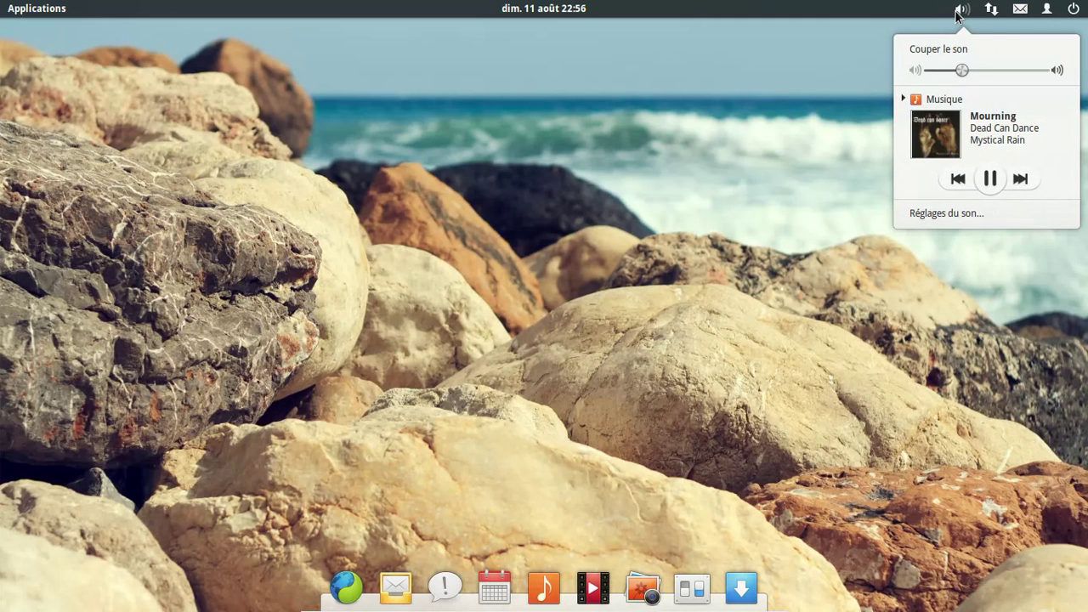
left_click(972, 118)
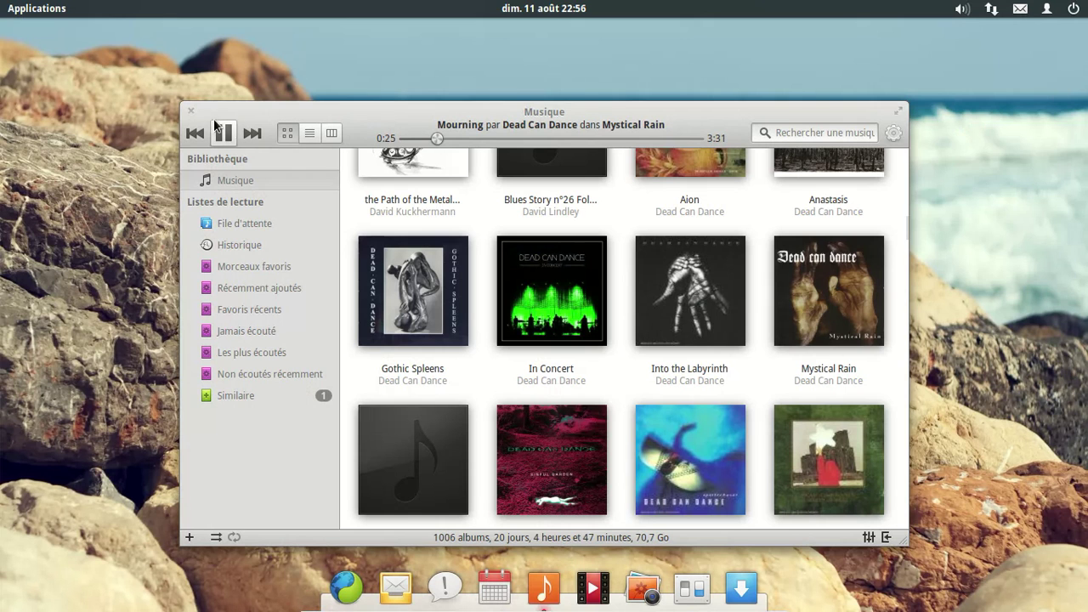
left_click(893, 133)
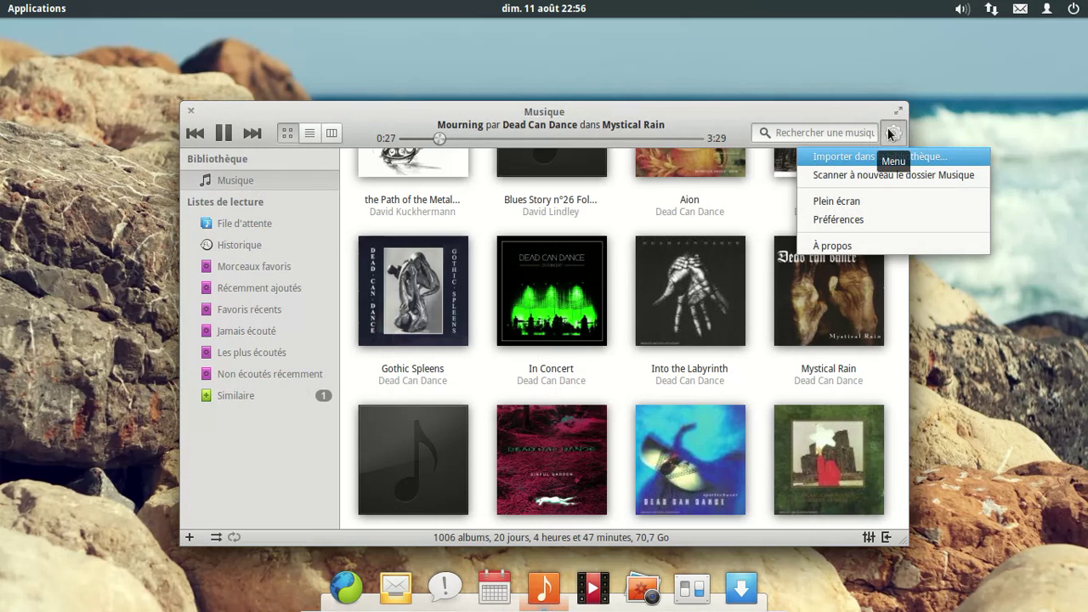
left_click(191, 109)
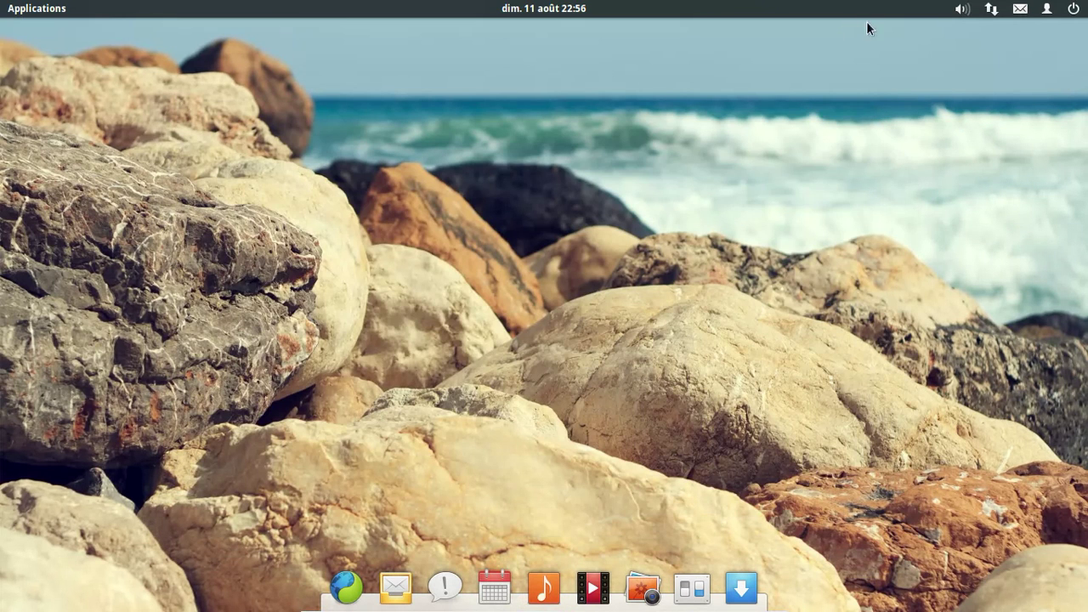
- Bring up the shutdown confirmation via the panel's power menu, choosing Éteindre…
left_click(962, 9)
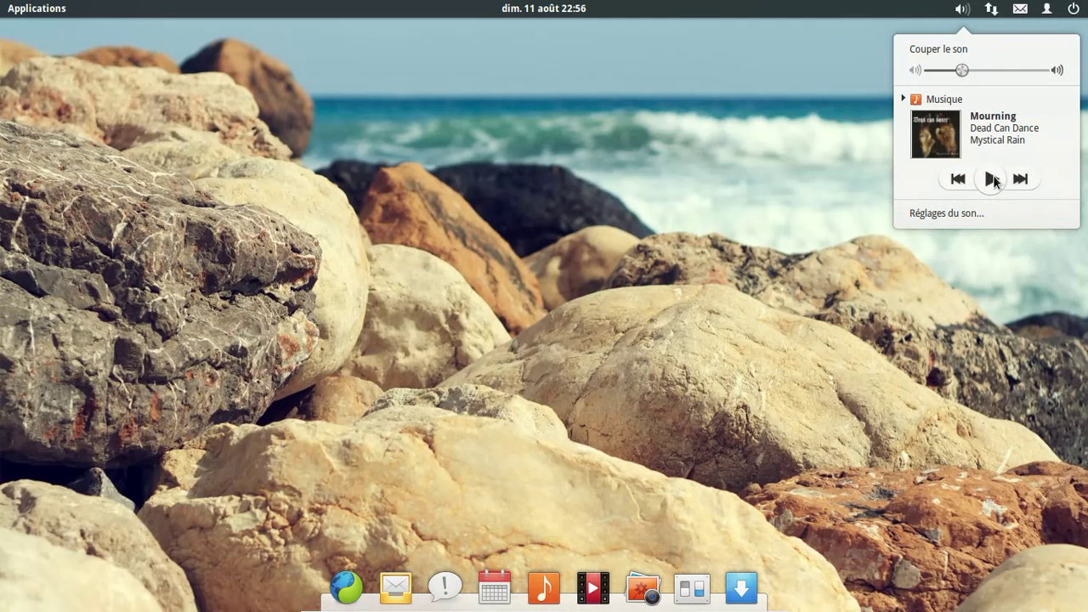
left_click(961, 10)
left_click(1074, 10)
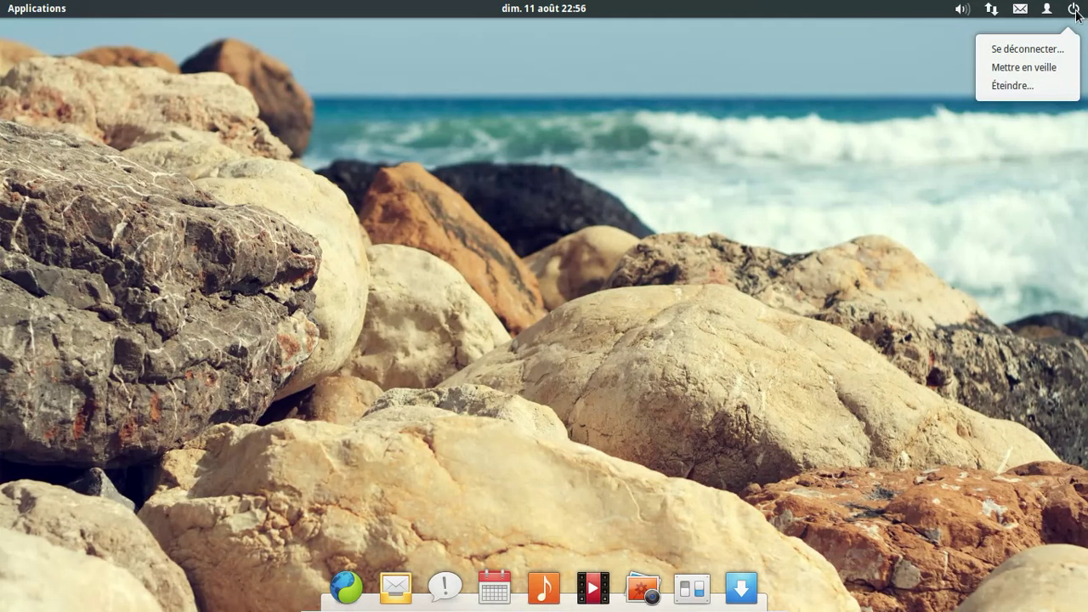
left_click(1033, 82)
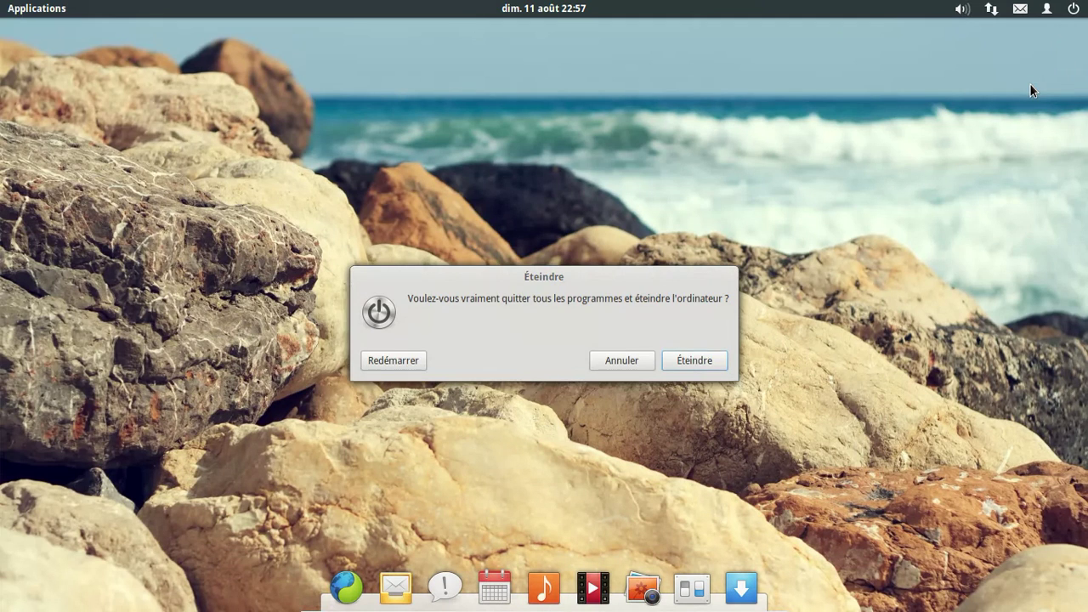